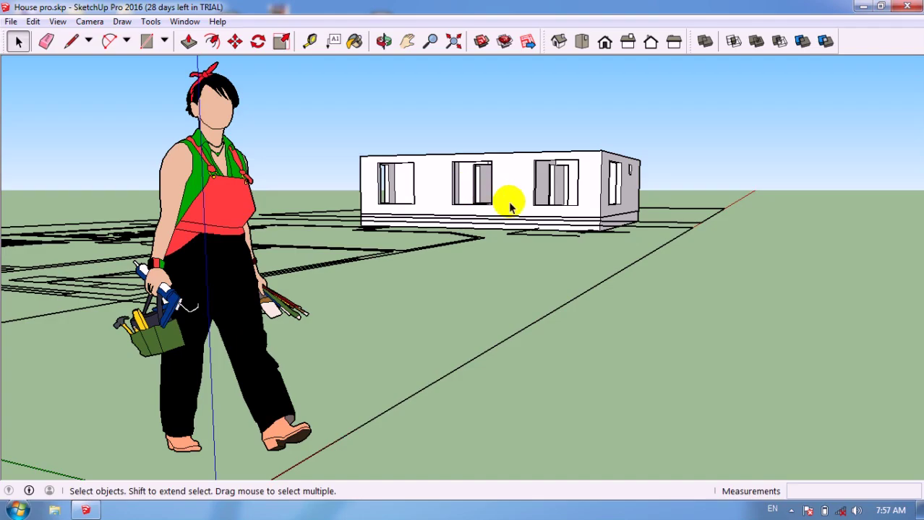
# Orbit and zoom into the house to the foot of the staircase beside its side wall
pyautogui.click(522, 175)
pyautogui.moveTo(523, 173); pyautogui.dragTo(336, 350, button='middle')
pyautogui.scroll(3, 522, 144)
pyautogui.scroll(3, 464, 186)
pyautogui.scroll(3, 498, 217)
pyautogui.scroll(2, 499, 216)
pyautogui.moveTo(525, 200); pyautogui.dragTo(470, 261, button='middle')
pyautogui.scroll(3, 470, 263)
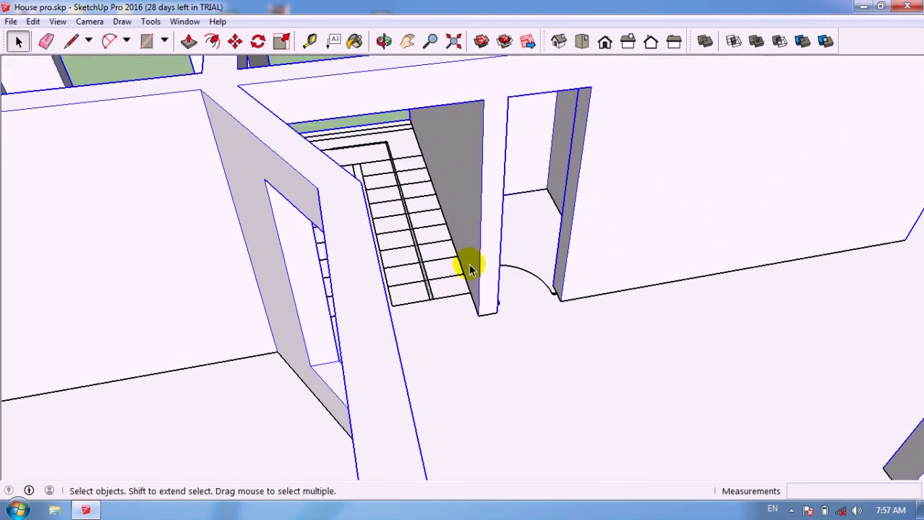
pyautogui.moveTo(444, 262)
pyautogui.mouseDown(button='middle')
pyautogui.moveTo(419, 264)
pyautogui.moveTo(400, 284)
pyautogui.mouseUp(button='middle')
pyautogui.scroll(3, 376, 213)
pyautogui.moveTo(367, 218); pyautogui.dragTo(358, 172, button='middle')
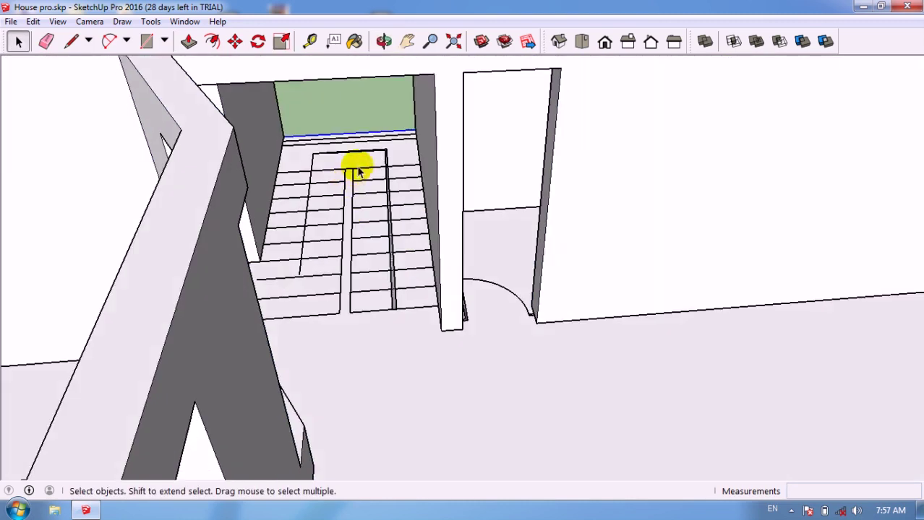
pyautogui.scroll(2, 358, 170)
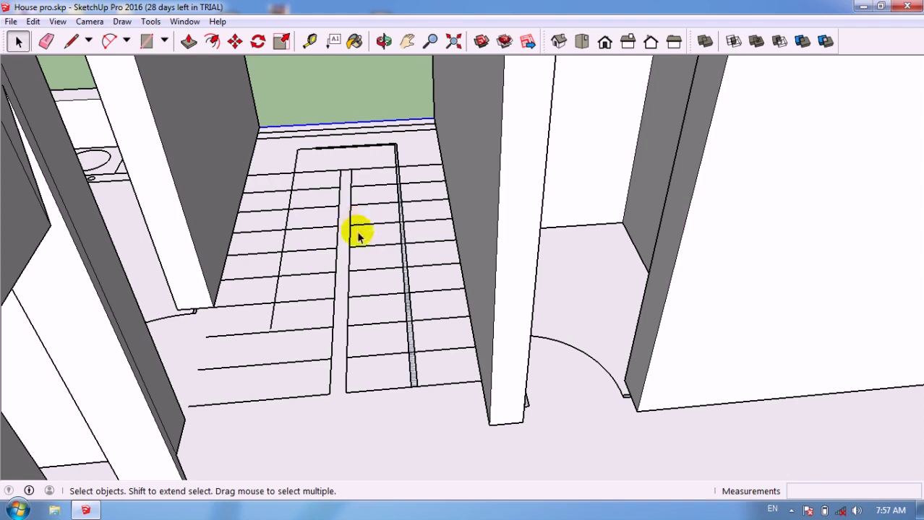
pyautogui.scroll(-2, 394, 215)
pyautogui.scroll(2, 422, 282)
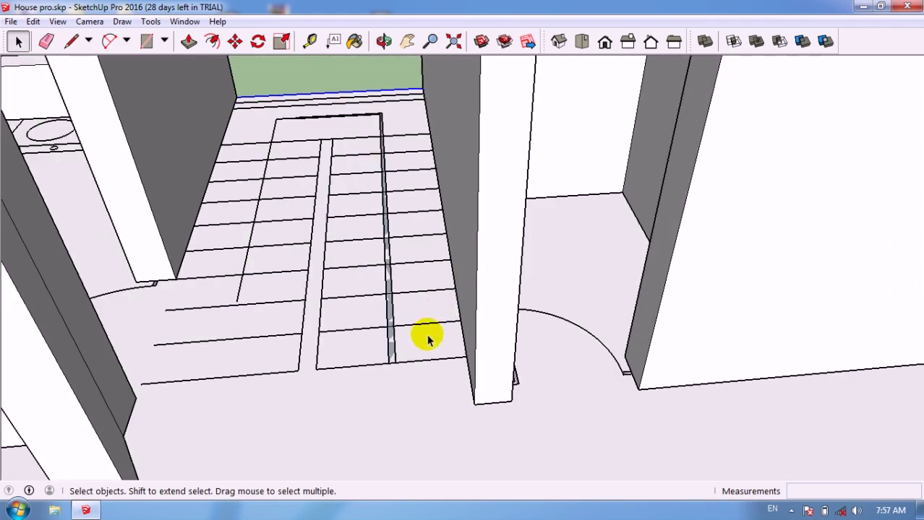
pyautogui.moveTo(426, 340)
pyautogui.mouseDown(button='middle')
pyautogui.moveTo(479, 313)
pyautogui.moveTo(472, 334)
pyautogui.moveTo(514, 298)
pyautogui.moveTo(556, 299)
pyautogui.moveTo(423, 351)
pyautogui.mouseUp(button='middle')
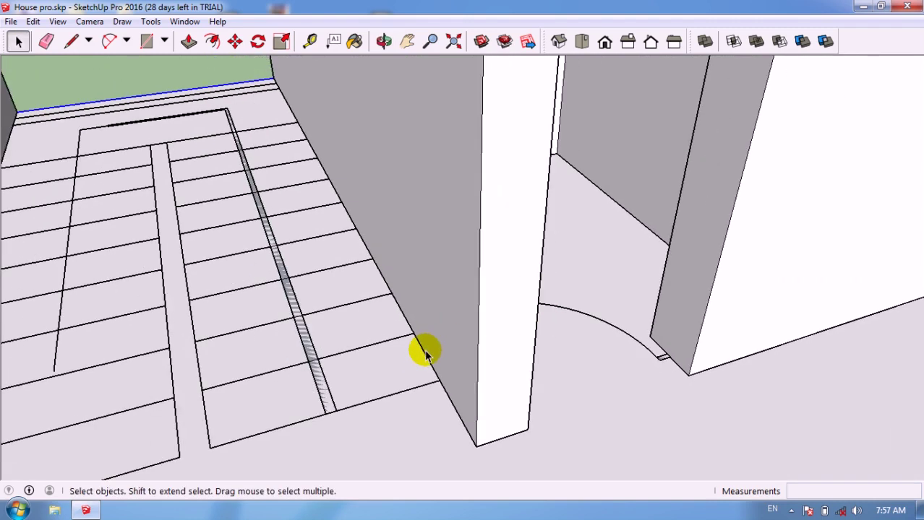
pyautogui.press('l')
pyautogui.scroll(1, 441, 347)
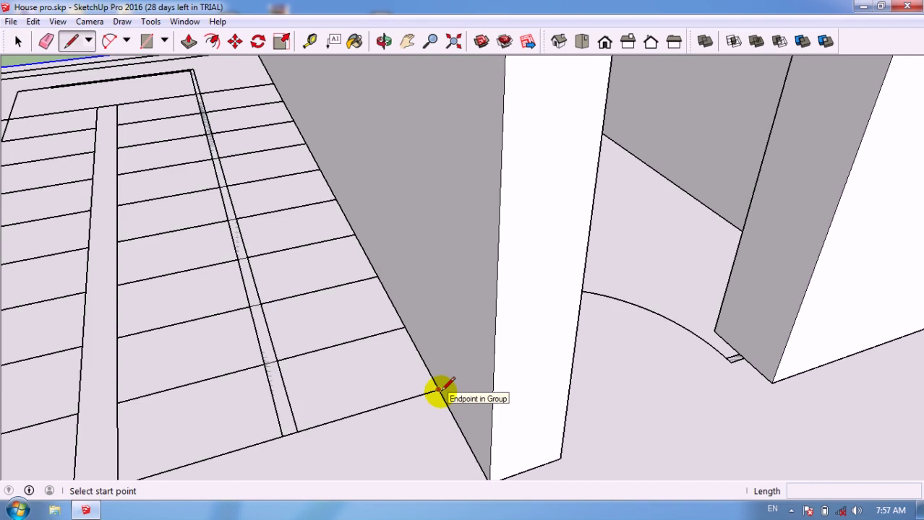
# Draw a step profile from the wall's bottom corner: a 15 cm riser and a 30 cm tread
pyautogui.click(439, 391)
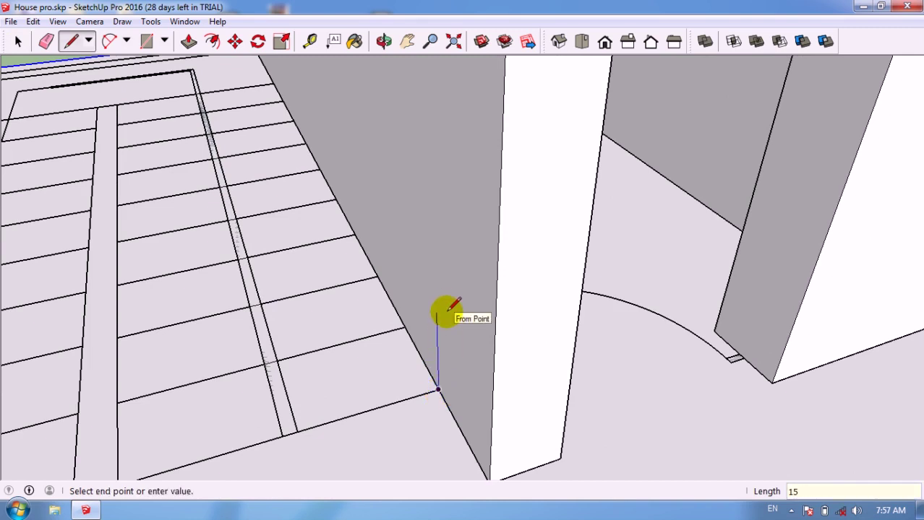
pyautogui.click(437, 351)
pyautogui.write('30')
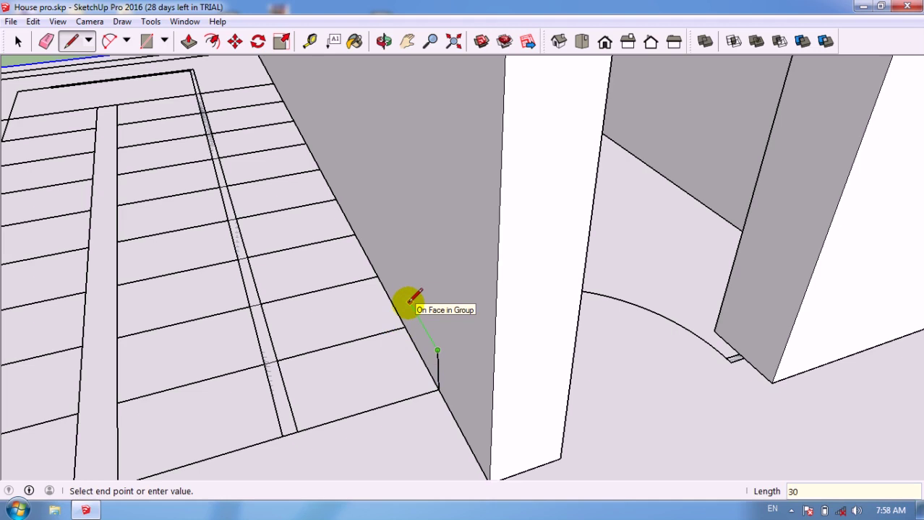
pyautogui.press('Return')
pyautogui.moveTo(413, 330); pyautogui.dragTo(431, 338, button='middle')
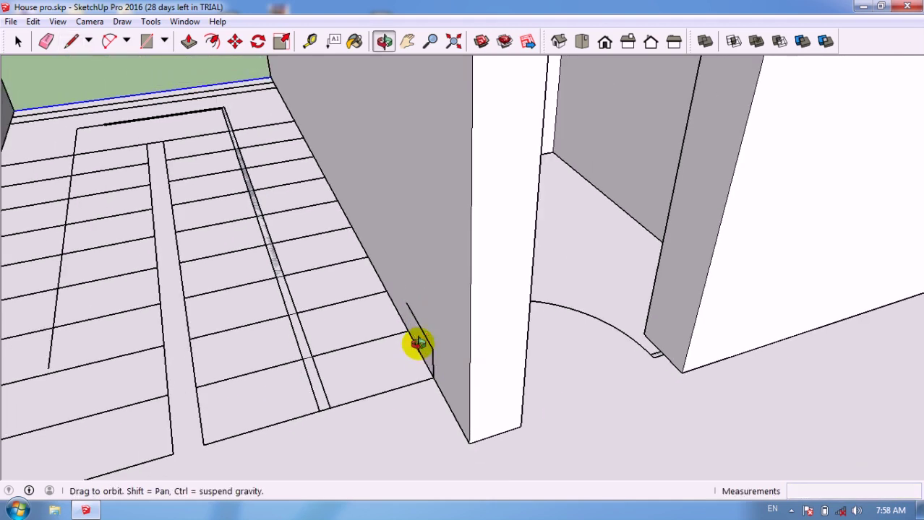
pyautogui.scroll(2, 437, 337)
# Select the two new step-profile lines for moving
pyautogui.press('space')
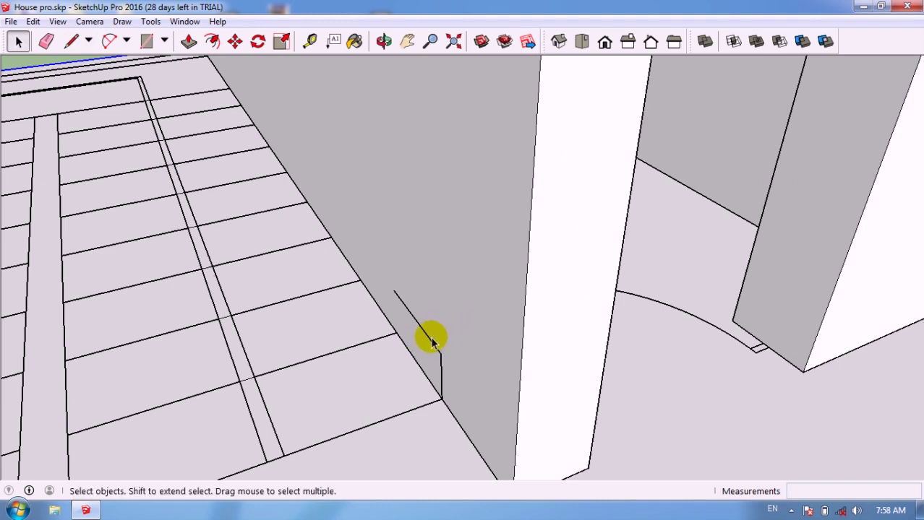
pyautogui.click(433, 343)
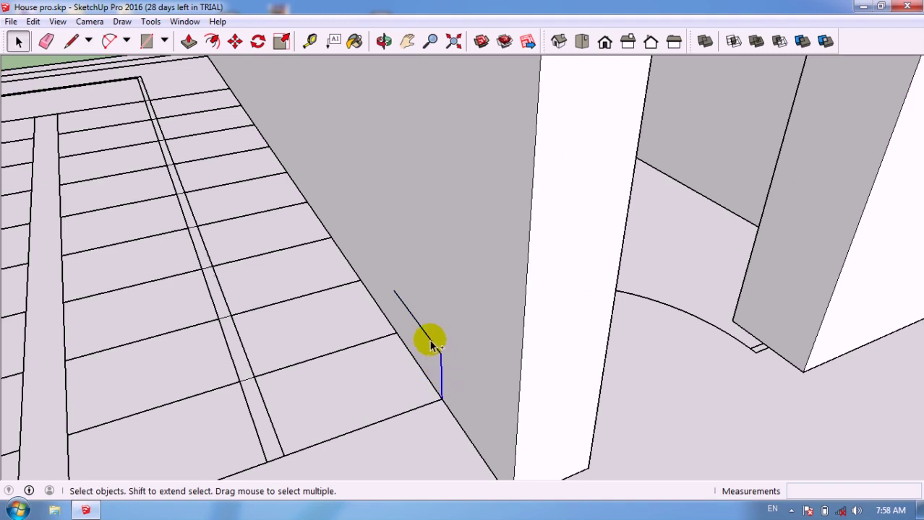
pyautogui.scroll(1, 433, 382)
pyautogui.scroll(1, 435, 388)
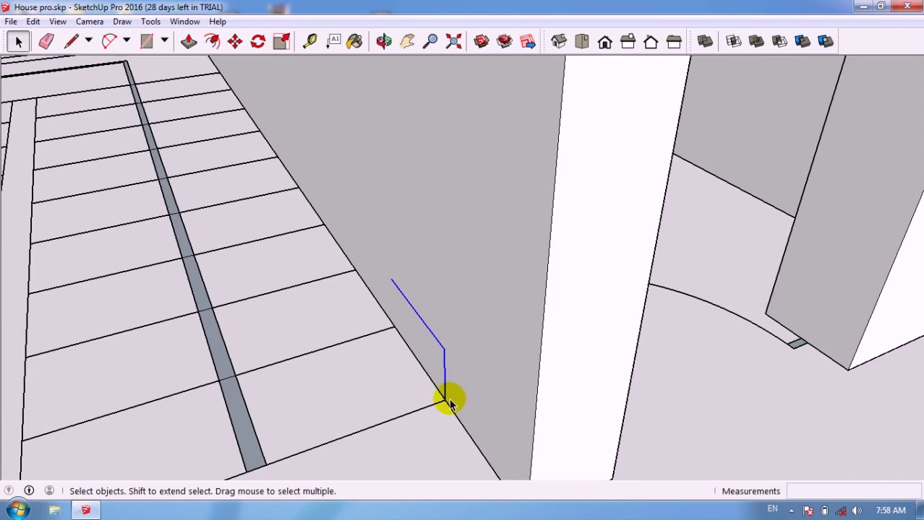
pyautogui.press('m')
pyautogui.scroll(1, 443, 401)
# Copy the step profile to the top of the first step and array it 8 times
pyautogui.click(443, 401)
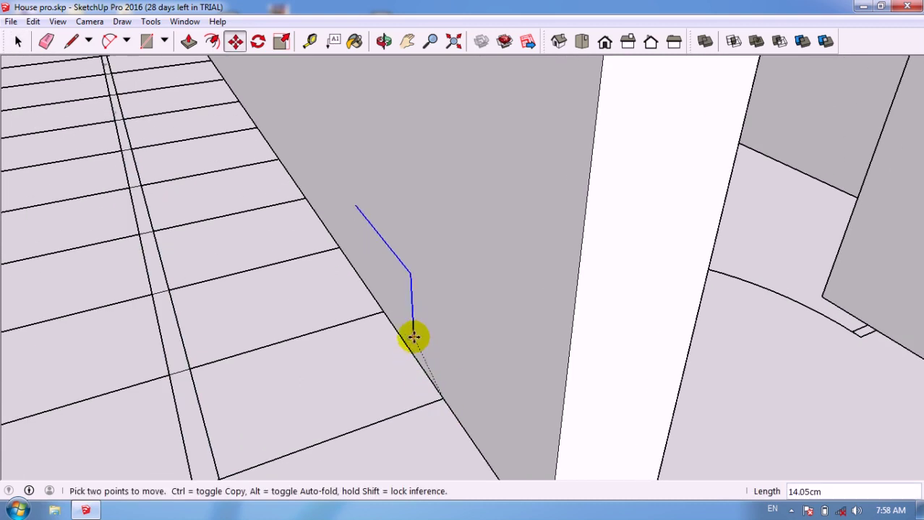
pyautogui.press('ctrl')
pyautogui.scroll(1, 381, 246)
pyautogui.click(375, 251)
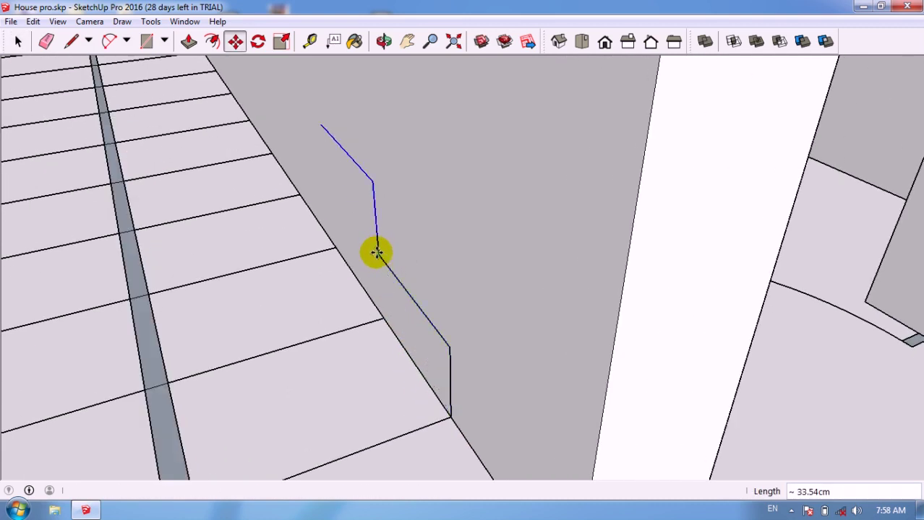
pyautogui.scroll(-1, 403, 300)
pyautogui.write('8')
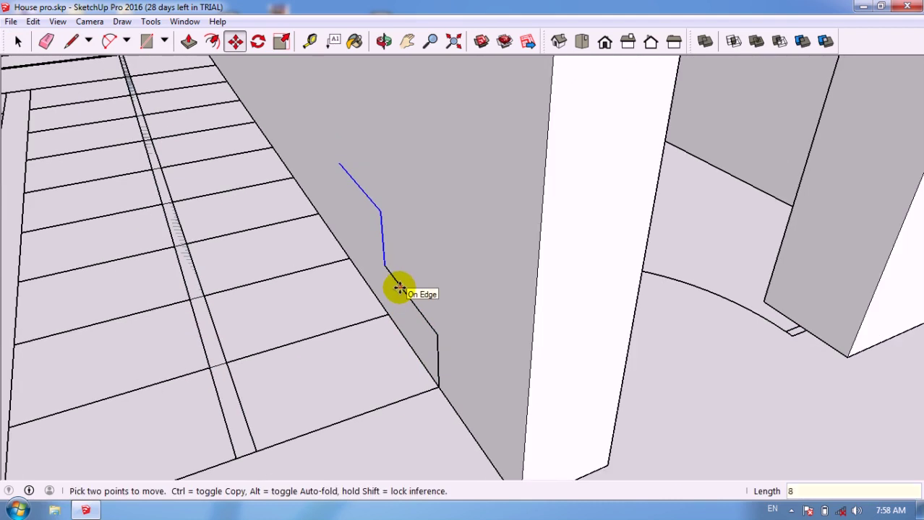
pyautogui.press('Return')
pyautogui.scroll(-2, 359, 320)
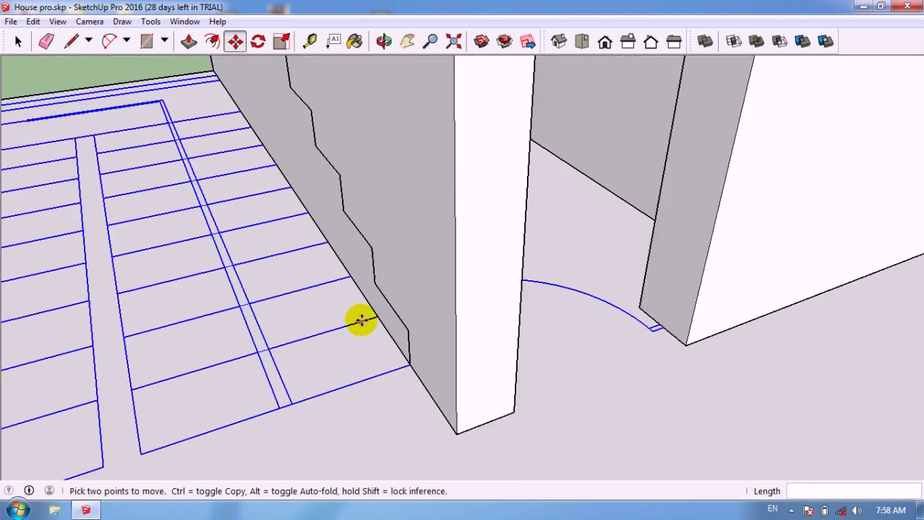
pyautogui.scroll(3, 359, 314)
pyautogui.scroll(-2, 345, 322)
pyautogui.scroll(-2, 281, 325)
# Orbit out to an aerial view of the house to check the zigzag
pyautogui.moveTo(295, 356)
pyautogui.mouseDown(button='middle')
pyautogui.moveTo(516, 376)
pyautogui.moveTo(614, 342)
pyautogui.mouseUp(button='middle')
pyautogui.scroll(-2, 614, 343)
pyautogui.scroll(-2, 695, 336)
pyautogui.moveTo(695, 336)
pyautogui.mouseDown(button='middle')
pyautogui.moveTo(455, 425)
pyautogui.moveTo(639, 383)
pyautogui.moveTo(595, 381)
pyautogui.mouseUp(button='middle')
pyautogui.scroll(3, 594, 382)
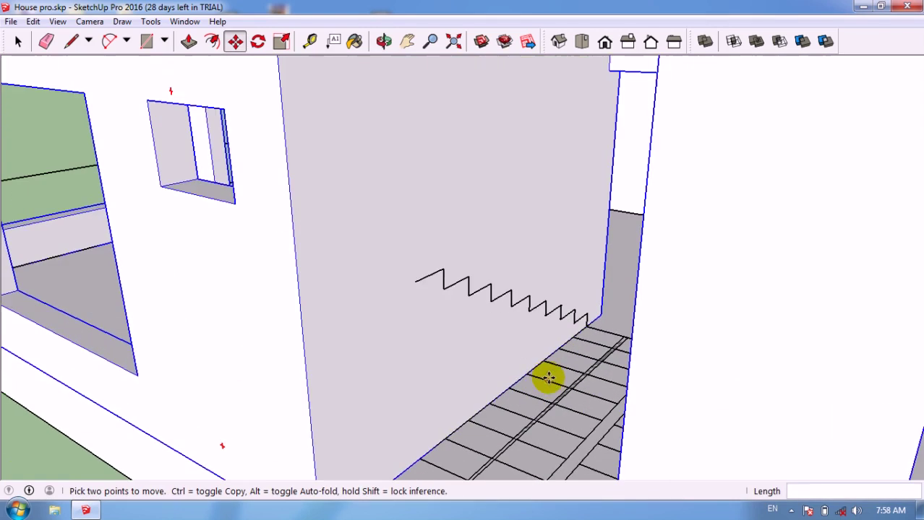
pyautogui.scroll(1, 461, 354)
# Draw the flat landing line to the wall corner and its vertical edge, closing the landing outline
pyautogui.press('l')
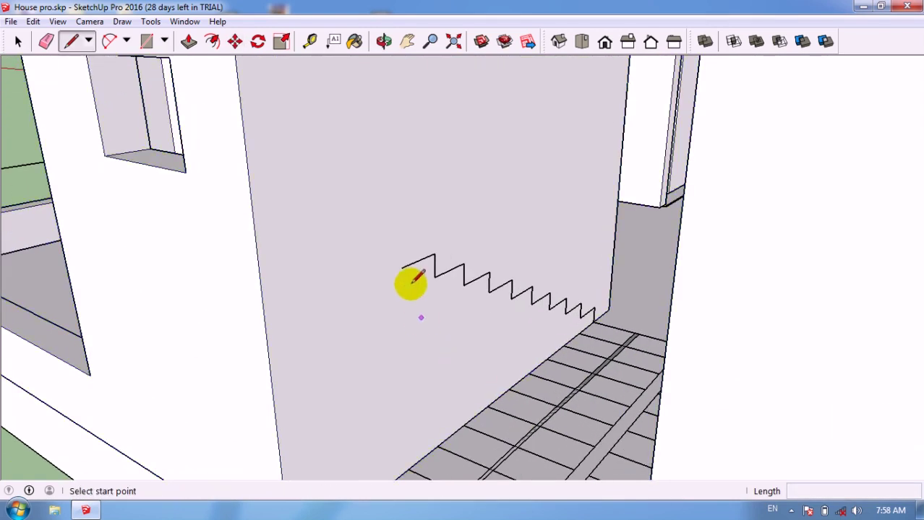
pyautogui.click(402, 268)
pyautogui.scroll(-3, 421, 303)
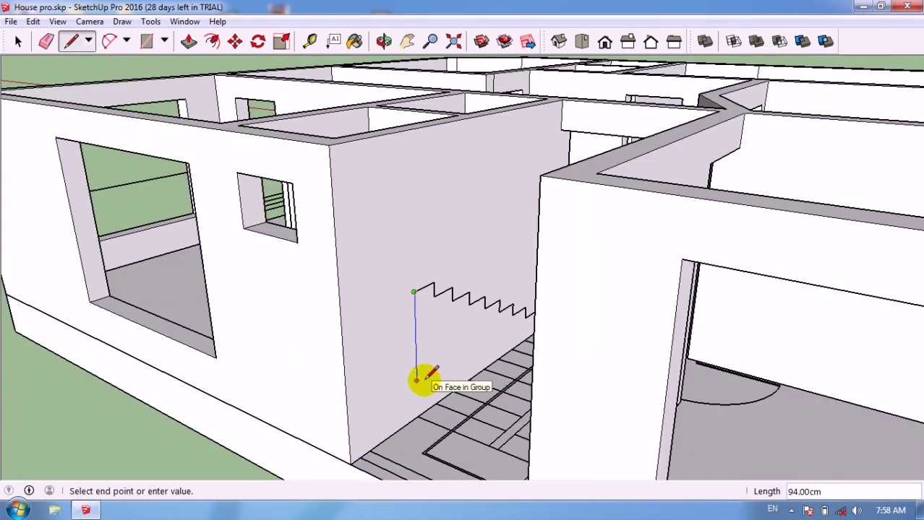
pyautogui.scroll(1, 412, 273)
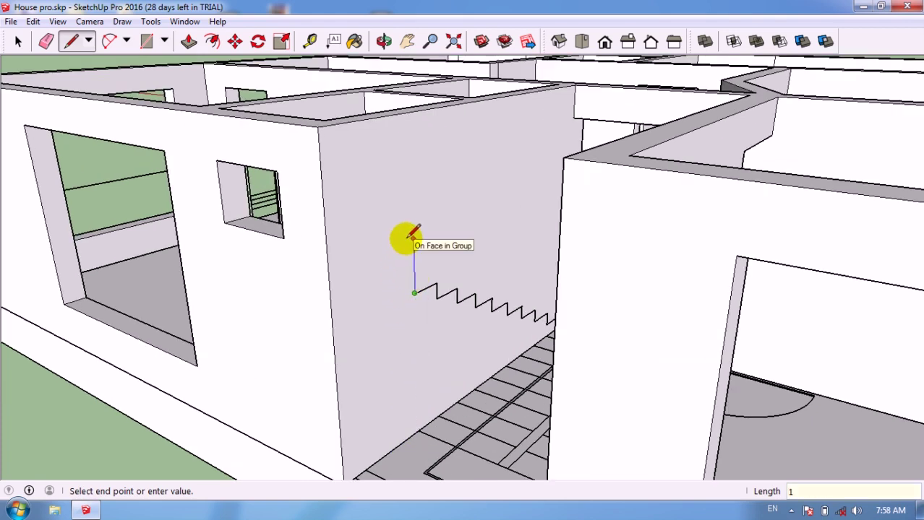
pyautogui.scroll(2, 346, 305)
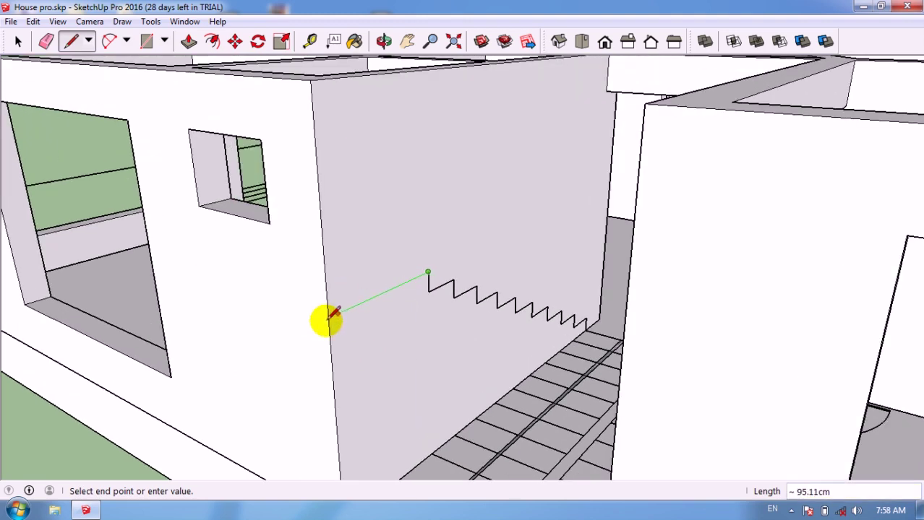
pyautogui.click(329, 318)
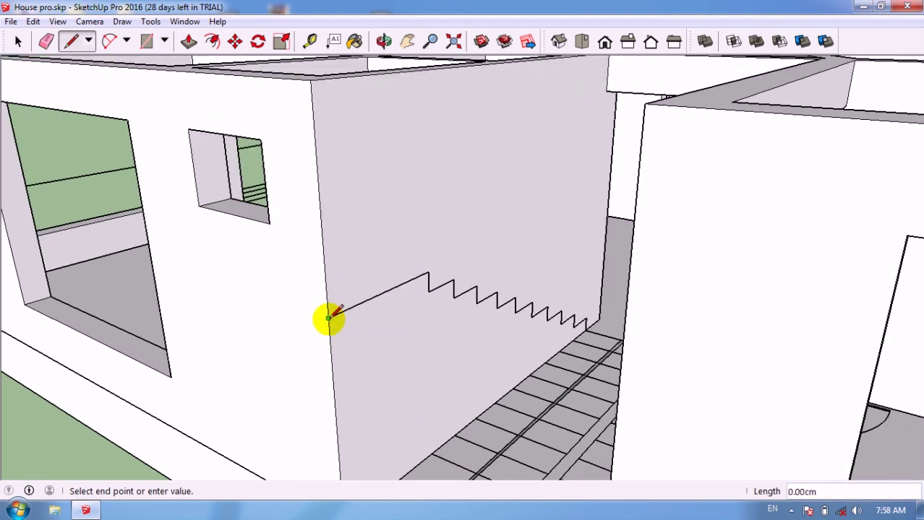
pyautogui.click(330, 341)
pyautogui.click(429, 291)
pyautogui.scroll(3, 428, 292)
pyautogui.scroll(2, 428, 291)
# Add a 15 cm edge and the stair underside line to close the stepped face, erasing the extra edge
pyautogui.click(429, 289)
pyautogui.write('15')
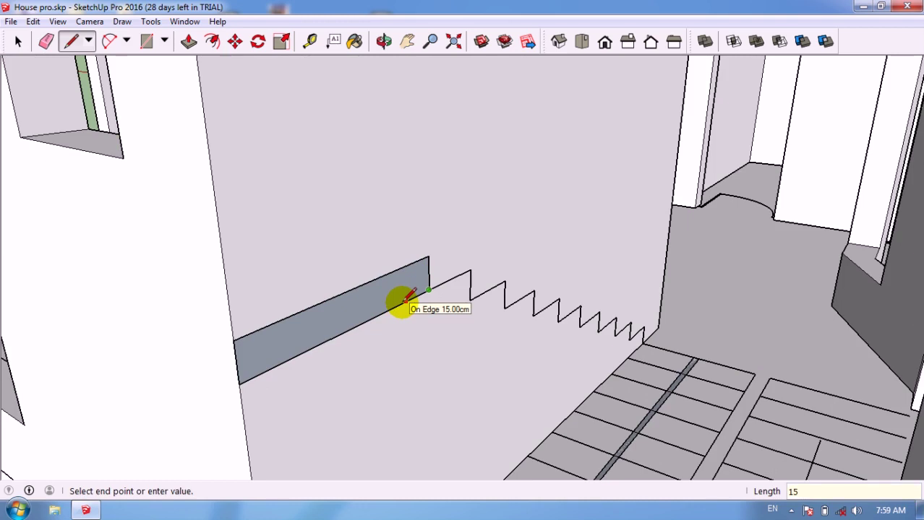
pyautogui.press('Return')
pyautogui.click(406, 302)
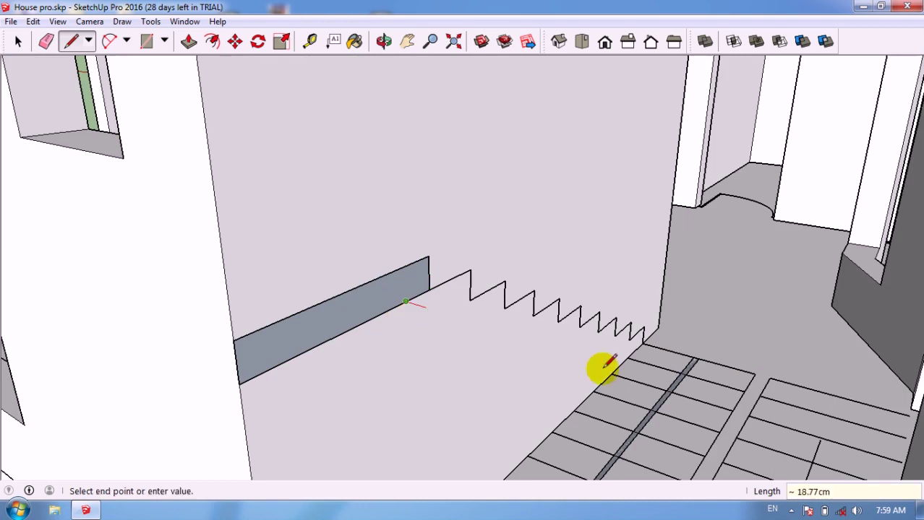
pyautogui.click(625, 358)
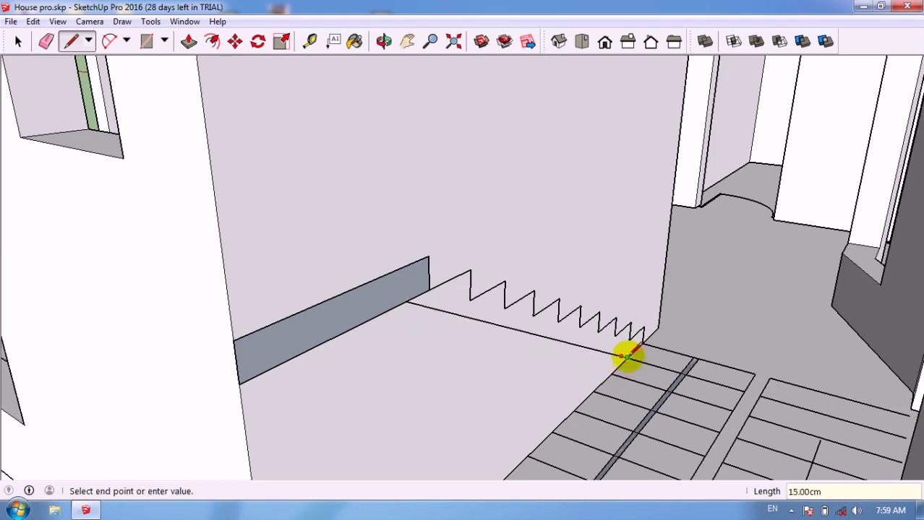
pyautogui.scroll(2, 636, 352)
pyautogui.click(636, 352)
pyautogui.scroll(-3, 567, 340)
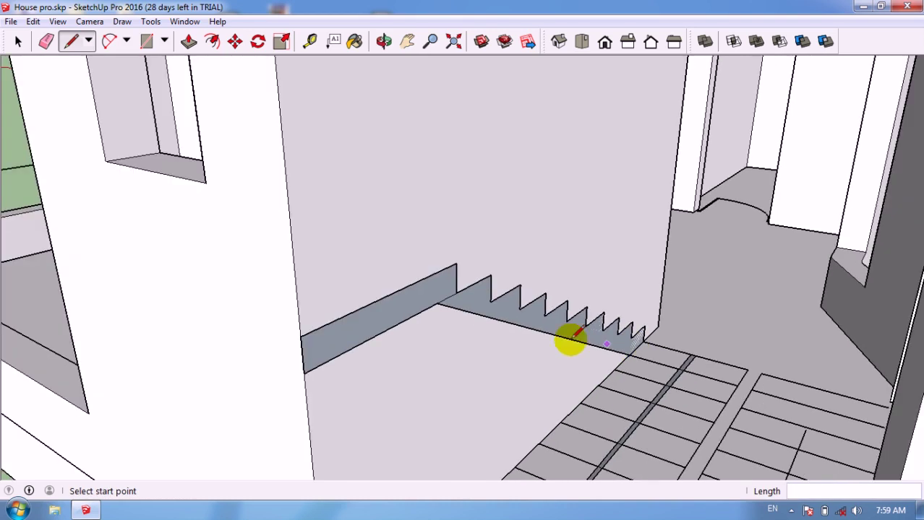
pyautogui.press('e')
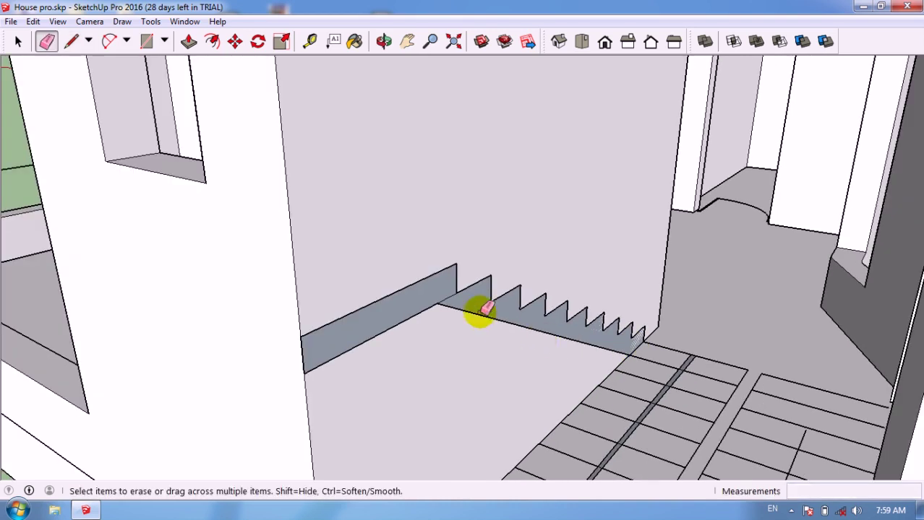
pyautogui.scroll(1, 454, 305)
pyautogui.scroll(1, 438, 290)
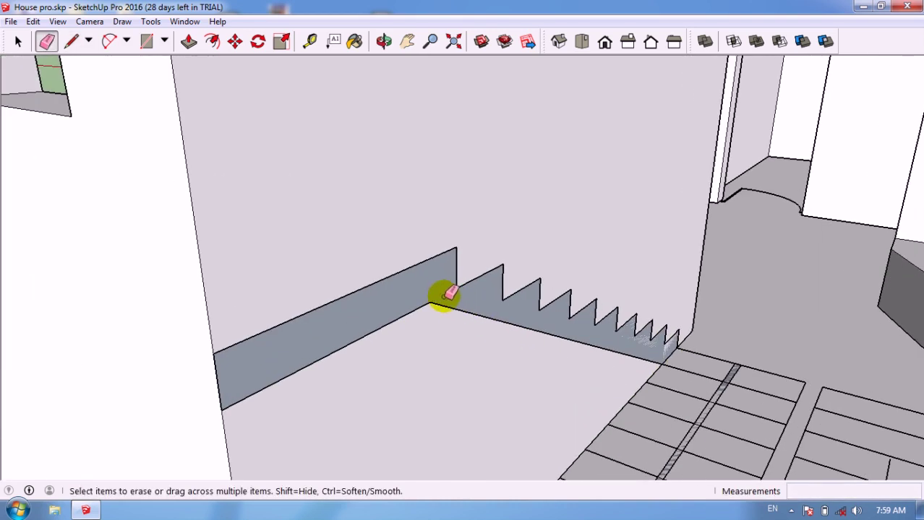
pyautogui.press('space')
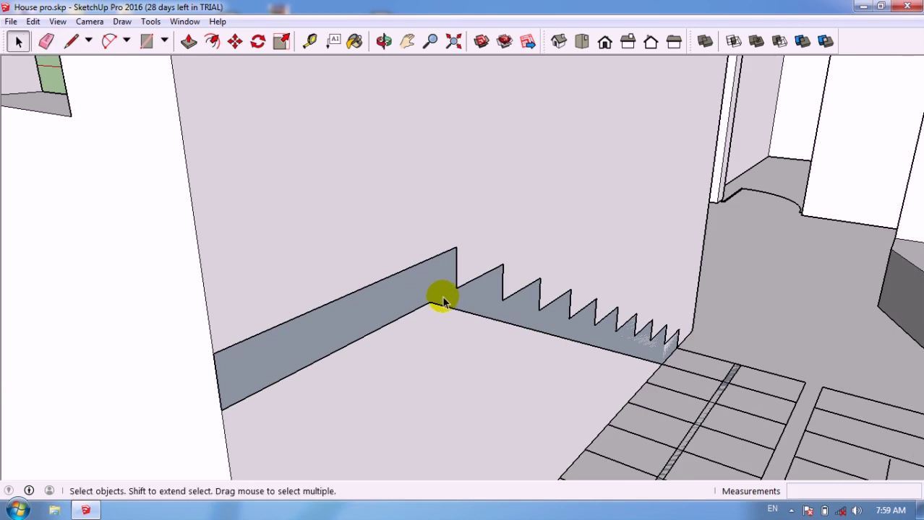
# Make the stair face and its edges a group and open it for editing
pyautogui.doubleClick(427, 296)
pyautogui.rightClick(429, 282)
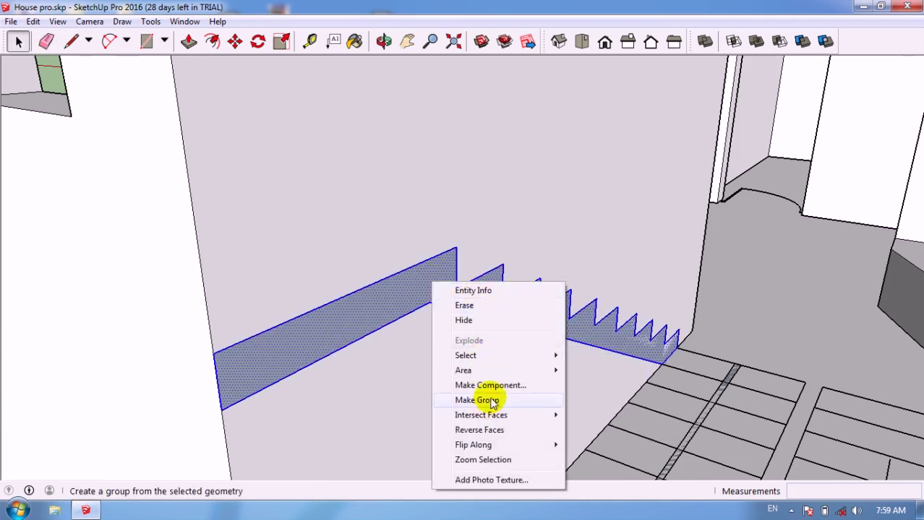
pyautogui.click(515, 400)
pyautogui.moveTo(458, 407); pyautogui.dragTo(394, 368, button='middle')
pyautogui.doubleClick(372, 340)
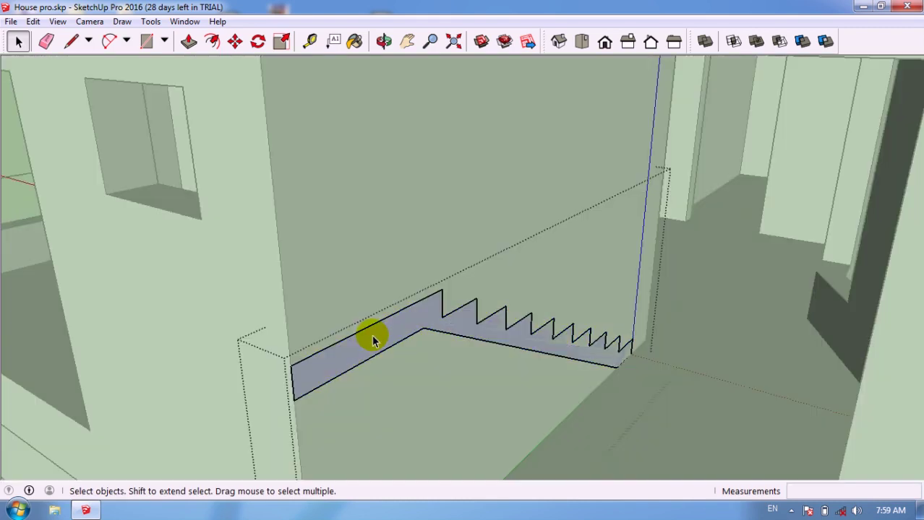
# Push/Pull the stair profile 85 cm into a solid stair flight
pyautogui.press('p')
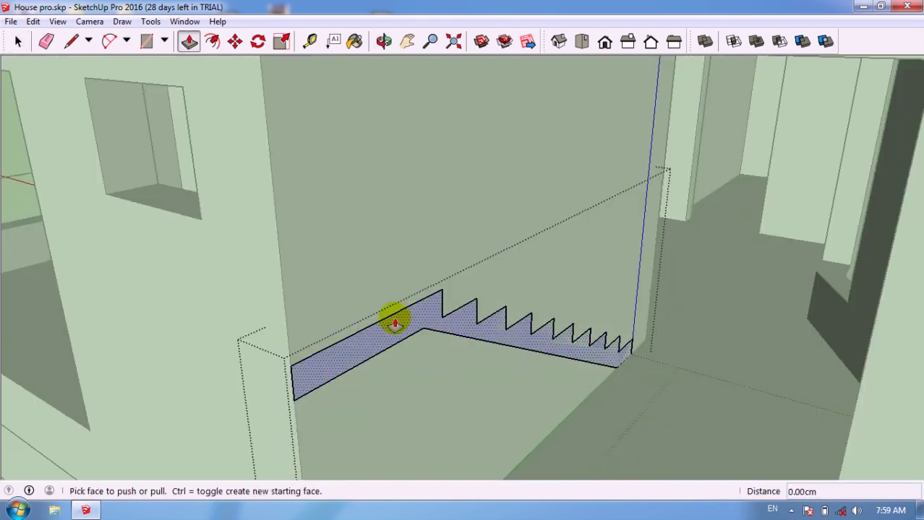
pyautogui.click(402, 321)
pyautogui.scroll(-5, 471, 299)
pyautogui.moveTo(471, 299)
pyautogui.mouseDown(button='middle')
pyautogui.moveTo(496, 375)
pyautogui.moveTo(542, 425)
pyautogui.mouseUp(button='middle')
pyautogui.scroll(3, 478, 385)
pyautogui.scroll(3, 510, 390)
pyautogui.scroll(3, 532, 377)
pyautogui.scroll(2, 528, 377)
pyautogui.click(529, 384)
pyautogui.scroll(-2, 529, 387)
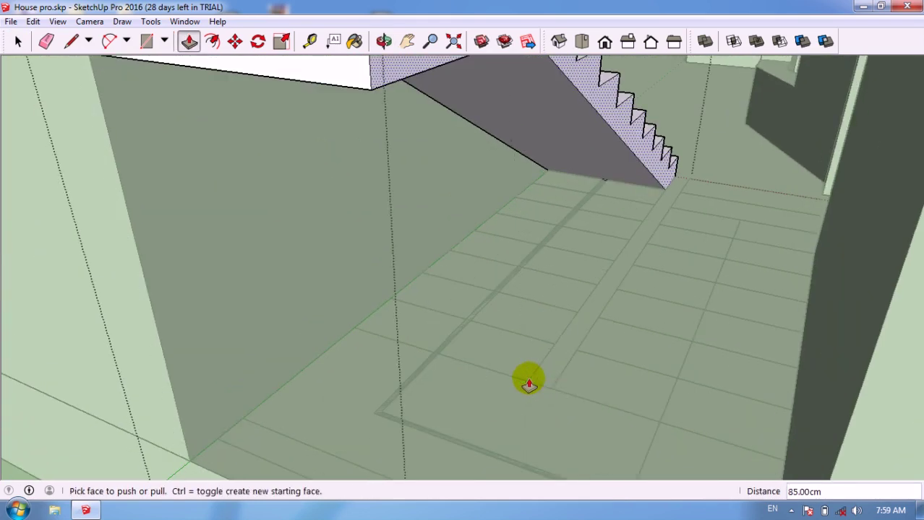
pyautogui.scroll(-3, 529, 390)
# Draw a 15 cm line on the landing slab from the stair edge corner
pyautogui.press('l')
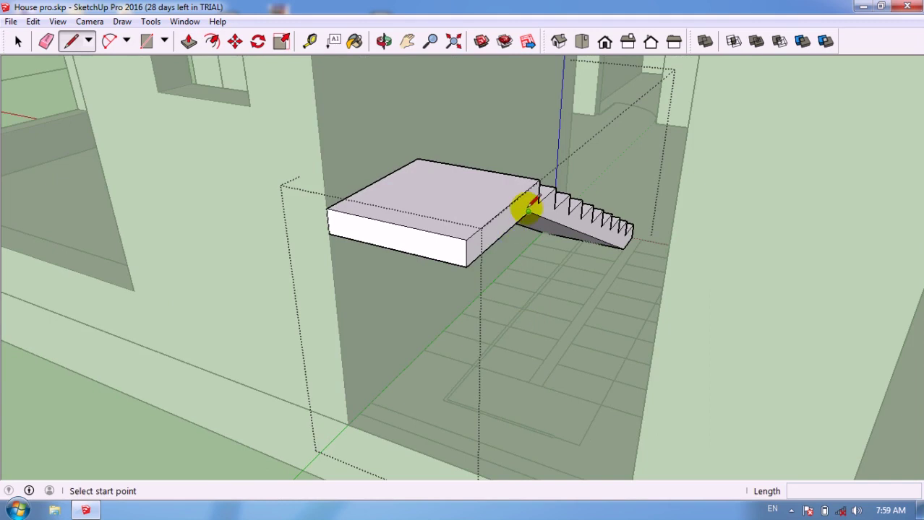
pyautogui.scroll(3, 527, 204)
pyautogui.click(532, 215)
pyautogui.click(546, 197)
# Push/Pull the landing's side face out by 95 cm
pyautogui.press('p')
pyautogui.scroll(-2, 525, 202)
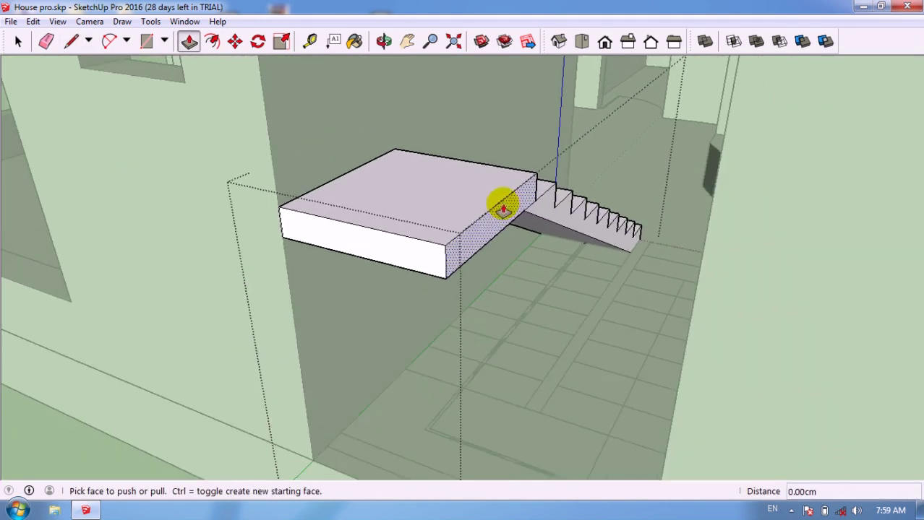
pyautogui.scroll(-2, 501, 200)
pyautogui.click(480, 231)
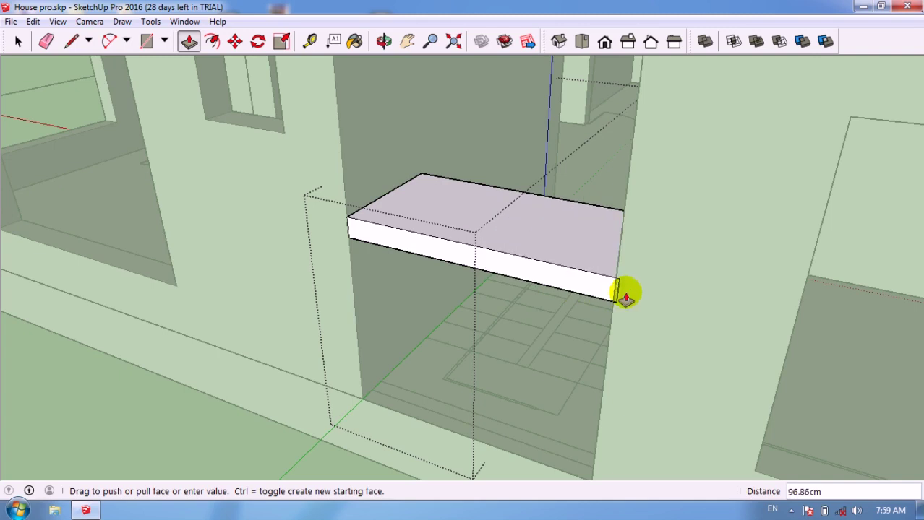
pyautogui.moveTo(598, 491)
pyautogui.keyDown('shift'); pyautogui.mouseDown(button='middle')
pyautogui.moveTo(583, 252)
pyautogui.moveTo(676, 282)
pyautogui.mouseUp(button='middle'); pyautogui.keyUp('shift')
pyautogui.write('95')
pyautogui.press('Return')
# Orbit and zoom to a high view of the house and stairs
pyautogui.scroll(-5, 361, 237)
pyautogui.moveTo(361, 237); pyautogui.dragTo(634, 324, button='middle')
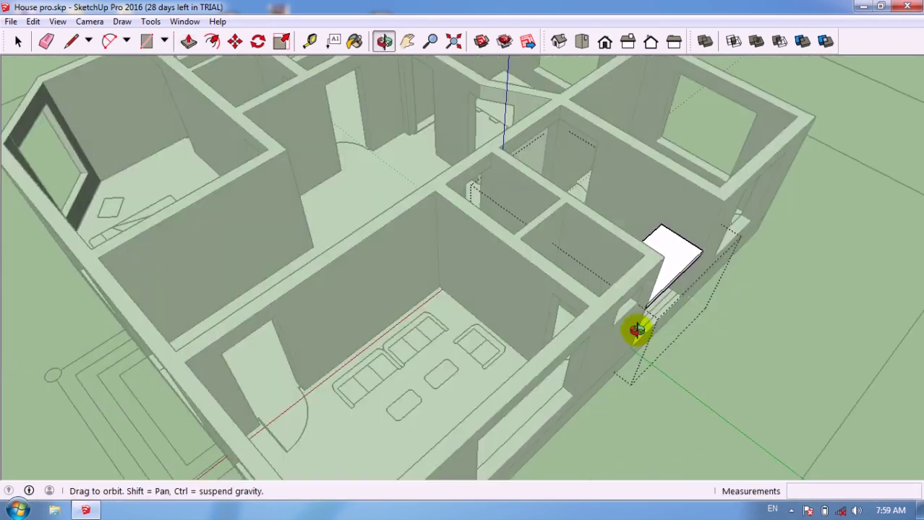
pyautogui.scroll(-3, 365, 252)
pyautogui.scroll(10, 602, 329)
pyautogui.scroll(3, 602, 329)
pyautogui.scroll(3, 553, 355)
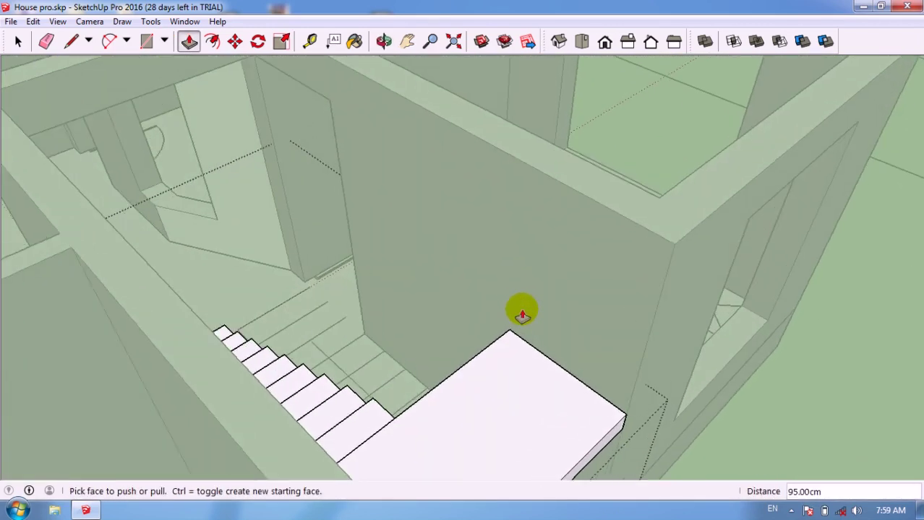
pyautogui.scroll(3, 521, 309)
pyautogui.scroll(2, 522, 355)
# Draw a bent line from the landing corner, rising 15 cm vertically then angled
pyautogui.press('l')
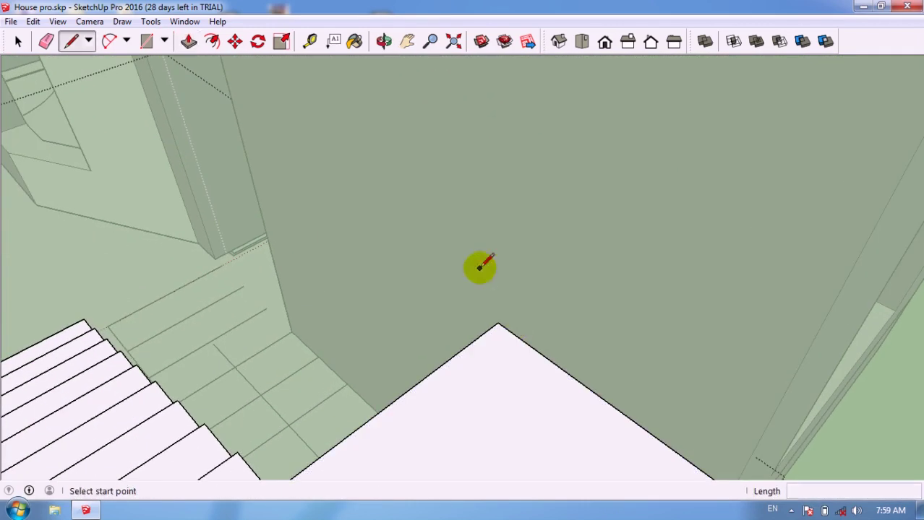
pyautogui.moveTo(480, 264); pyautogui.dragTo(499, 319, button='middle')
pyautogui.click(498, 329)
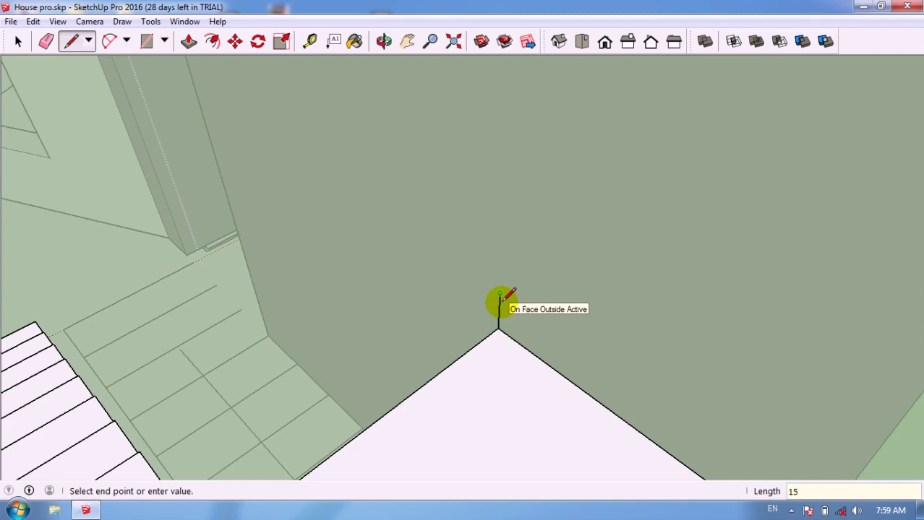
pyautogui.press('Return')
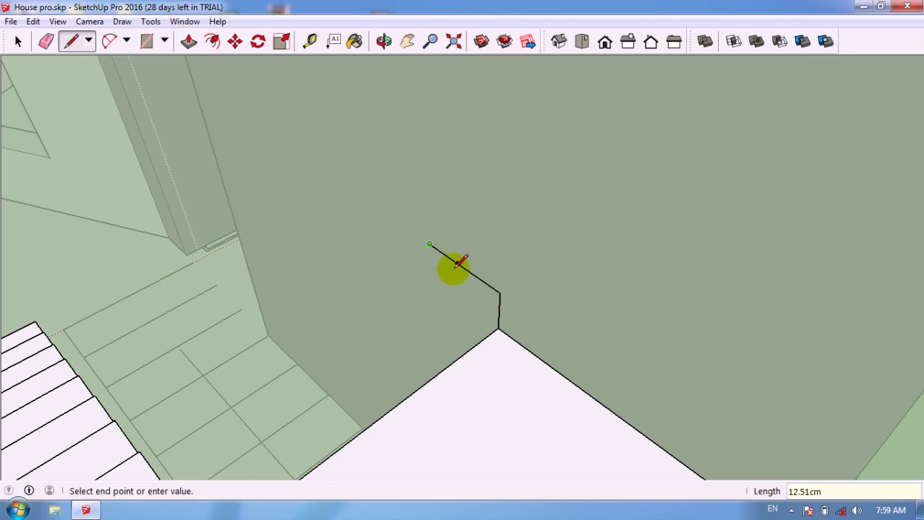
pyautogui.press('space')
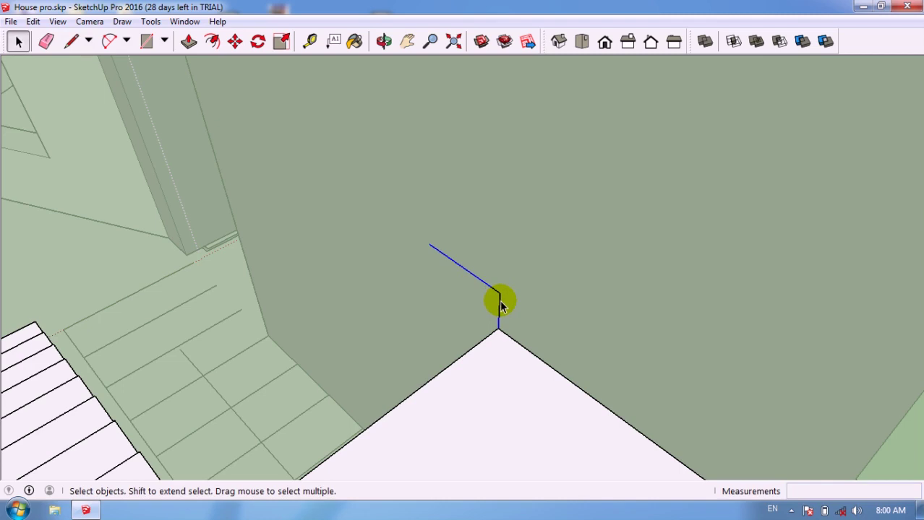
# Copy the bent line from the landing corner to the original line's end point
pyautogui.press('m')
pyautogui.click(497, 330)
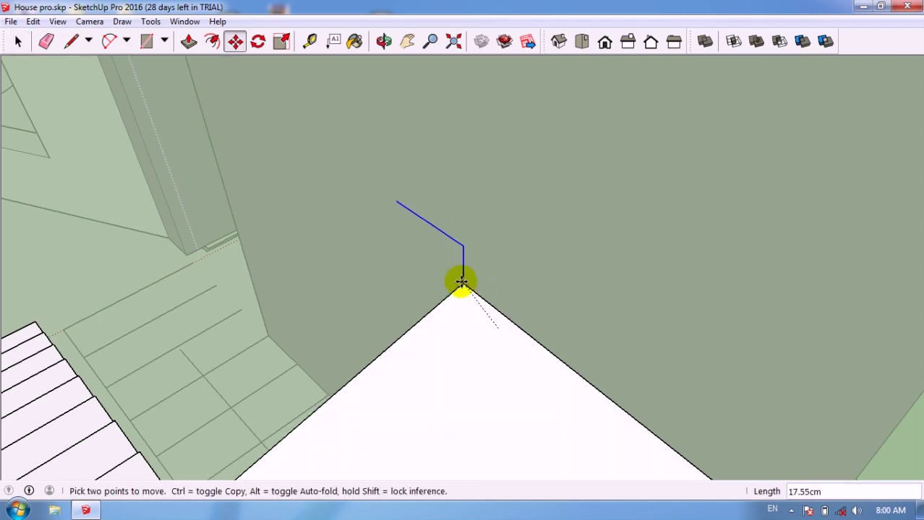
pyautogui.press('ctrl')
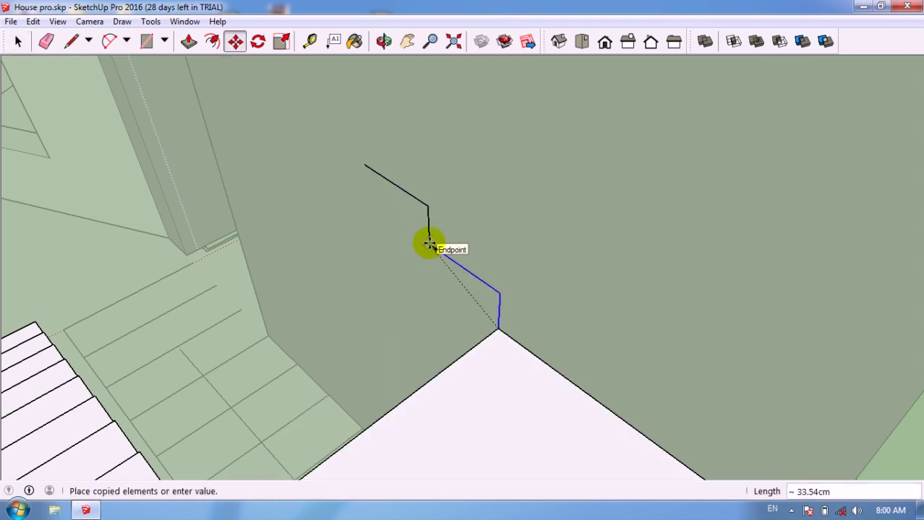
pyautogui.click(430, 243)
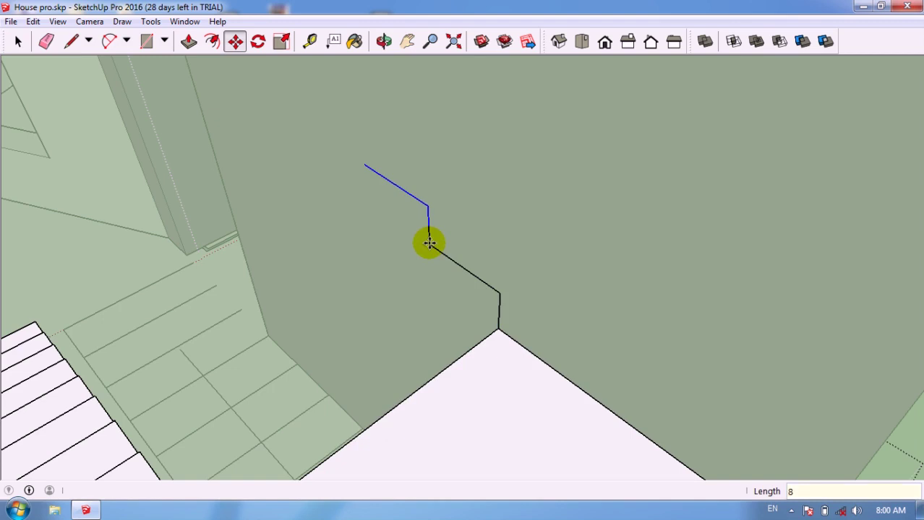
pyautogui.scroll(-3, 348, 282)
pyautogui.moveTo(349, 282)
pyautogui.mouseDown(button='middle')
pyautogui.moveTo(439, 323)
pyautogui.moveTo(403, 276)
pyautogui.mouseUp(button='middle')
# Draw the underside line from the upper profile's top end down to the bottom step
pyautogui.scroll(3, 253, 87)
pyautogui.moveTo(269, 122); pyautogui.dragTo(430, 146, button='middle')
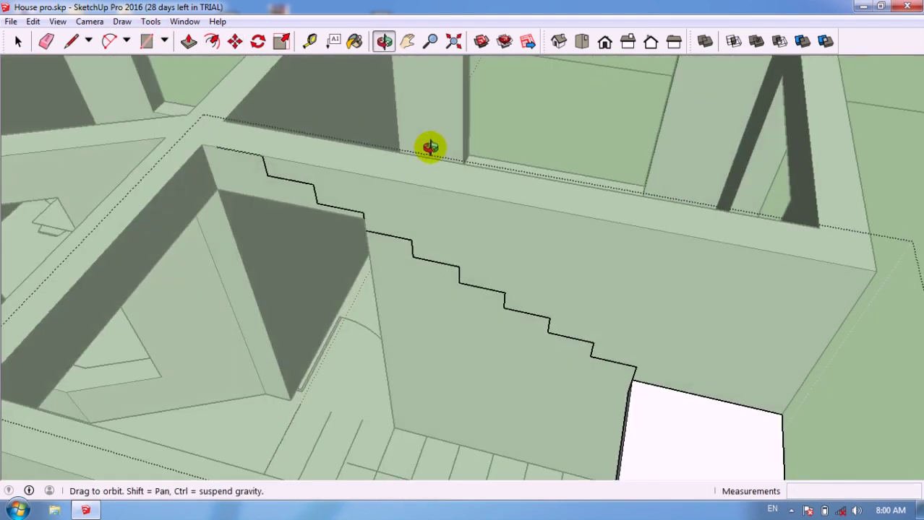
pyautogui.scroll(3, 268, 150)
pyautogui.moveTo(227, 168)
pyautogui.mouseDown(button='middle')
pyautogui.moveTo(382, 179)
pyautogui.moveTo(336, 191)
pyautogui.moveTo(363, 195)
pyautogui.mouseUp(button='middle')
pyautogui.scroll(2, 388, 189)
pyautogui.press('l')
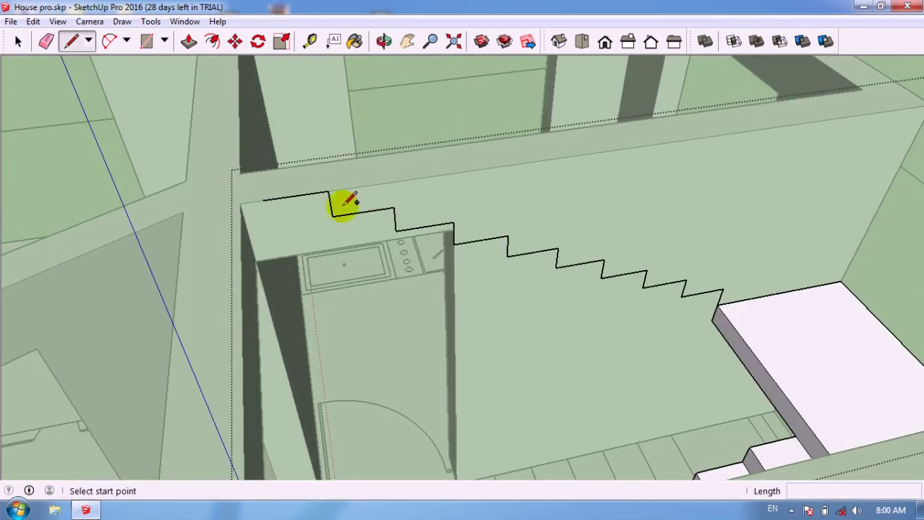
pyautogui.click(331, 216)
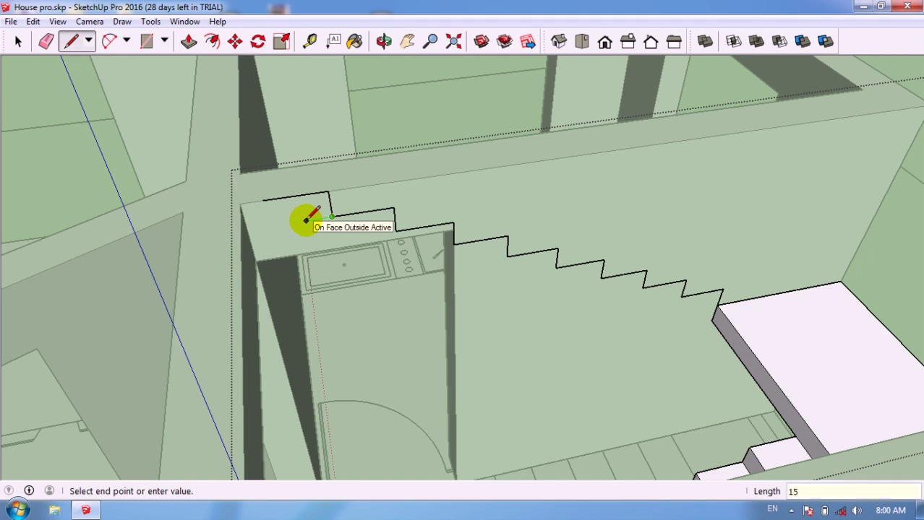
pyautogui.click(300, 222)
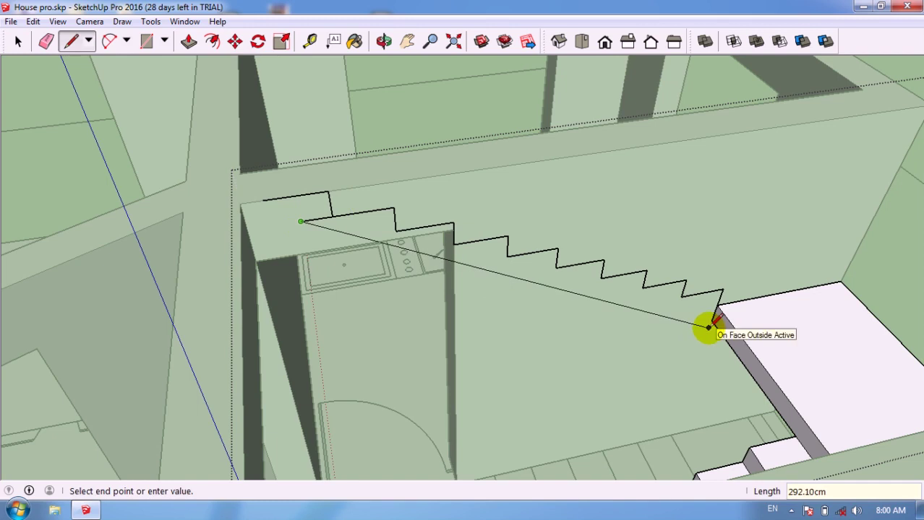
pyautogui.click(714, 312)
pyautogui.scroll(1, 303, 208)
pyautogui.scroll(2, 307, 230)
# Draw the closing edges at the top wall corner so the upper outline becomes one face
pyautogui.click(306, 229)
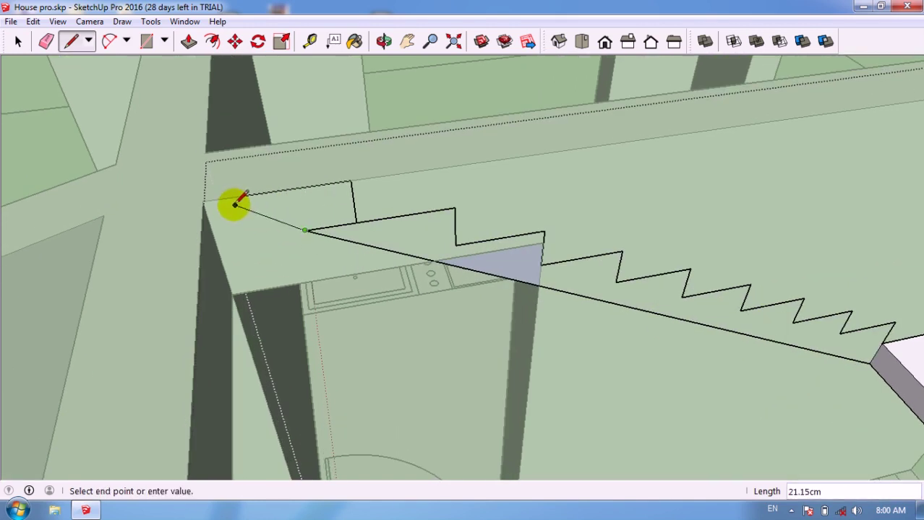
pyautogui.scroll(1, 208, 203)
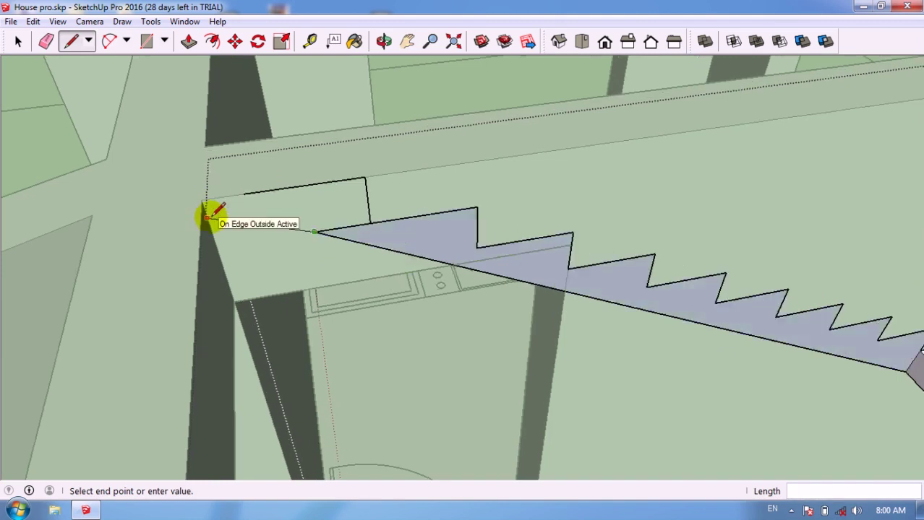
pyautogui.click(206, 204)
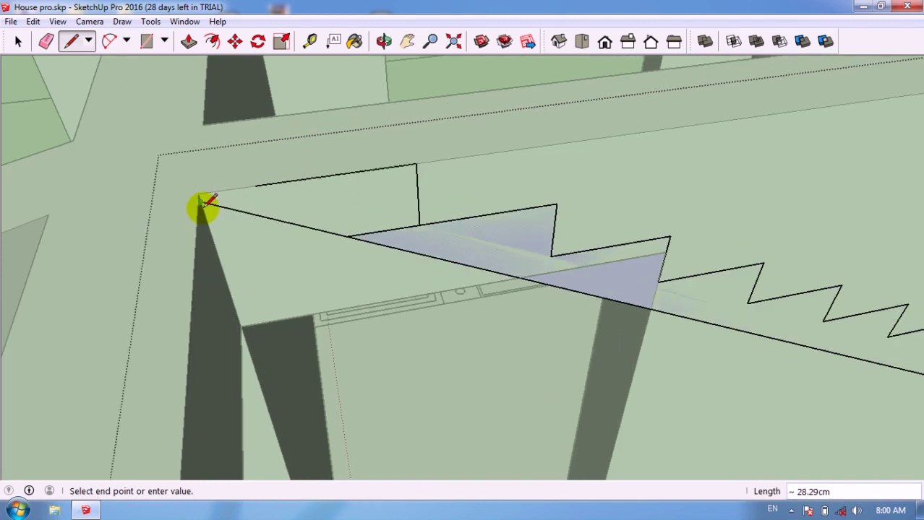
pyautogui.scroll(2, 200, 203)
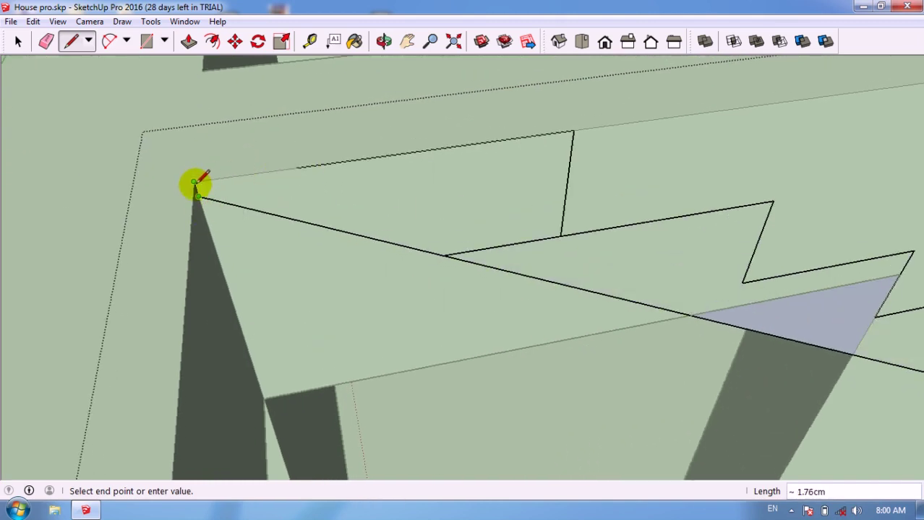
pyautogui.click(193, 182)
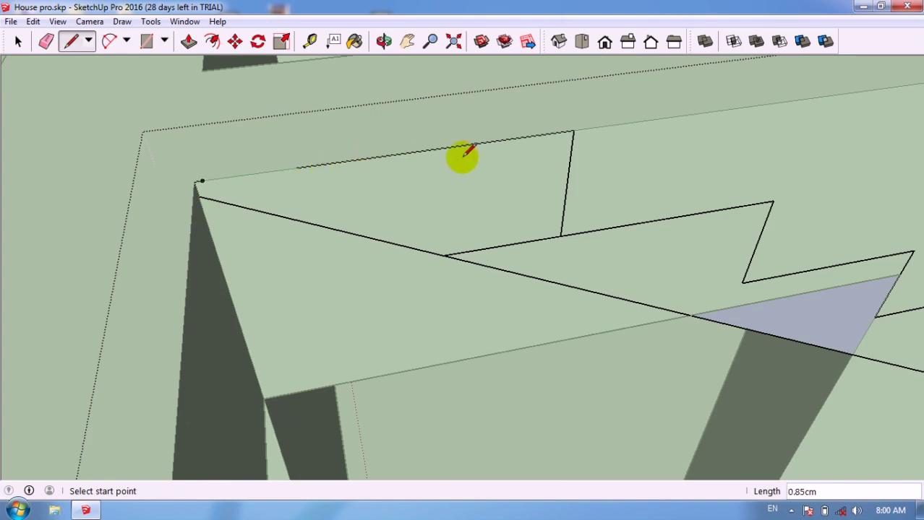
pyautogui.click(572, 131)
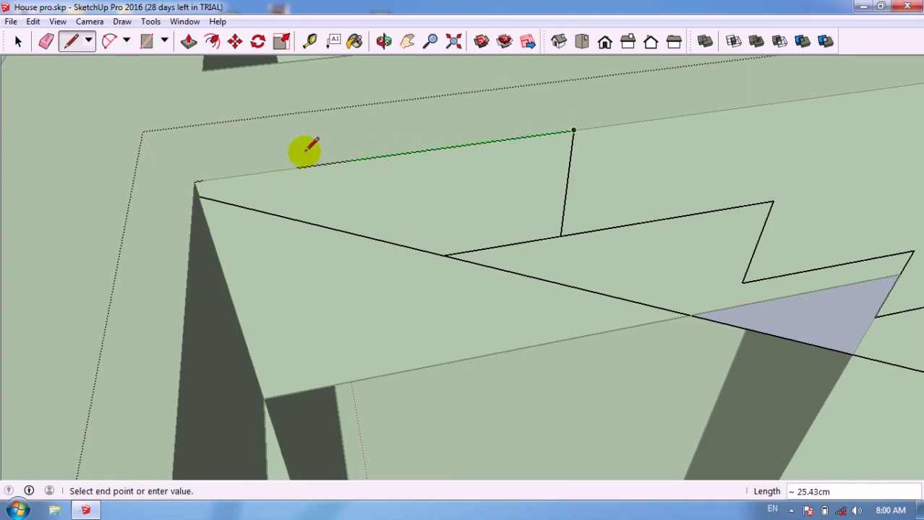
pyautogui.click(195, 182)
pyautogui.scroll(-1, 301, 181)
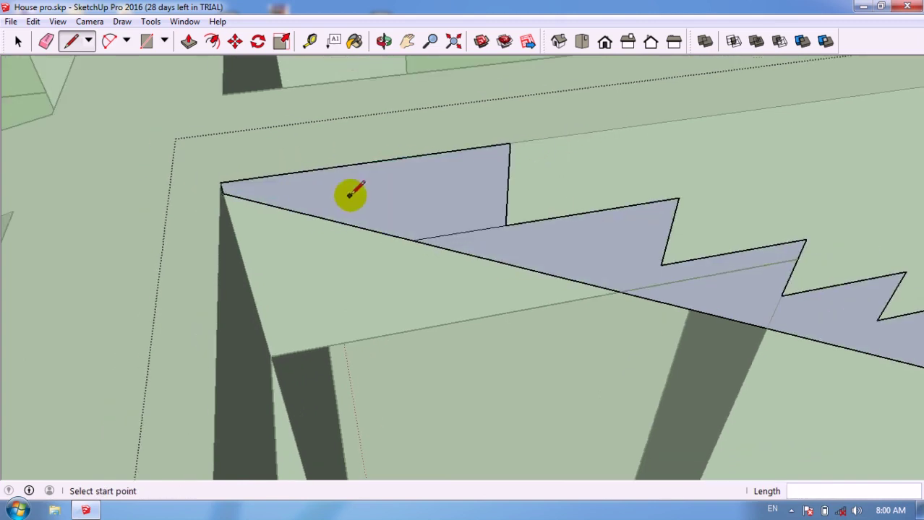
pyautogui.scroll(-1, 351, 192)
pyautogui.scroll(-1, 397, 190)
pyautogui.press('space')
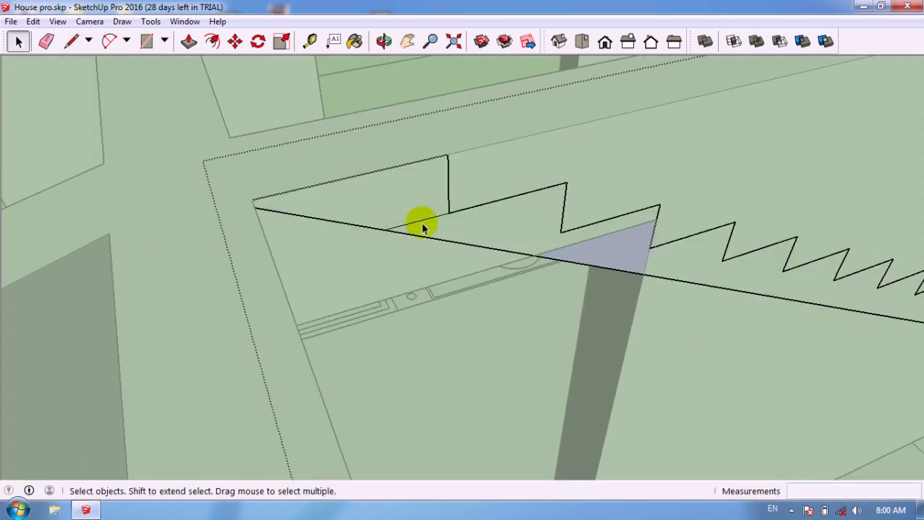
# Push/Pull the sawtooth face out 85 cm to form solid stairs
pyautogui.press('e')
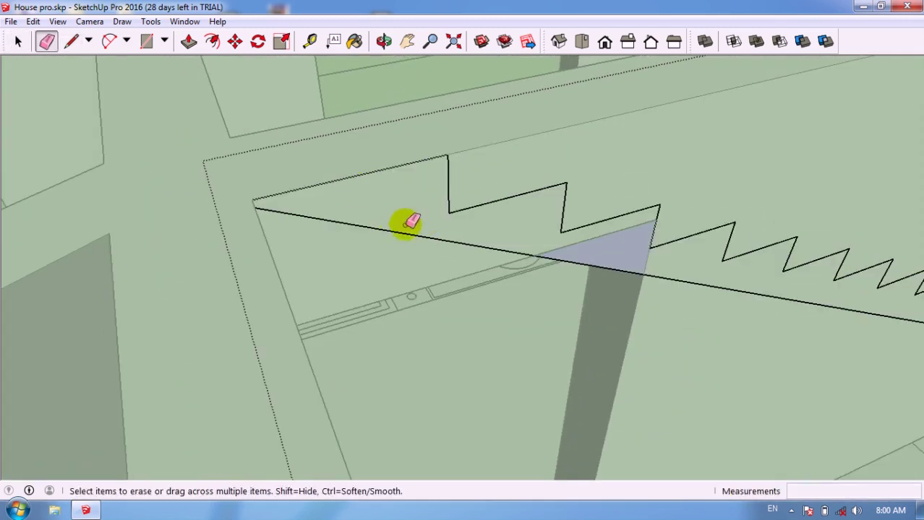
pyautogui.scroll(-2, 430, 220)
pyautogui.moveTo(388, 220); pyautogui.dragTo(405, 222, button='middle')
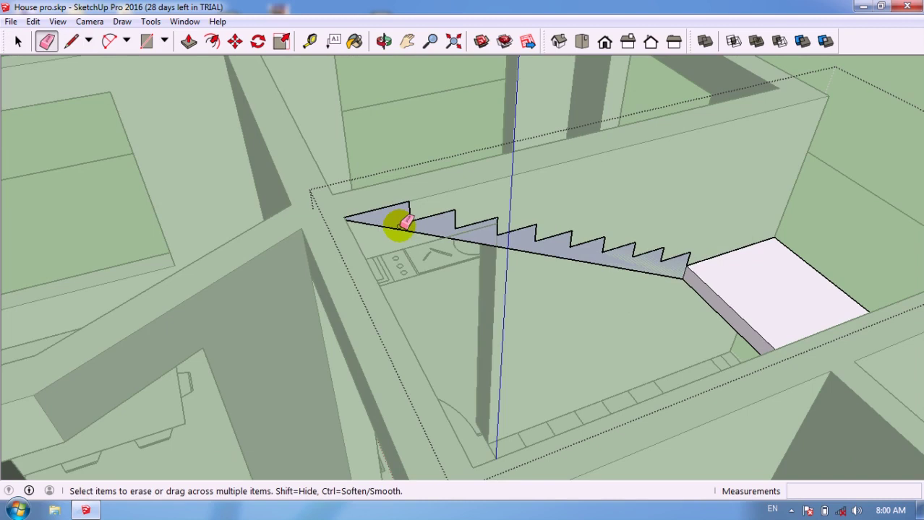
pyautogui.press('p')
pyautogui.click(452, 223)
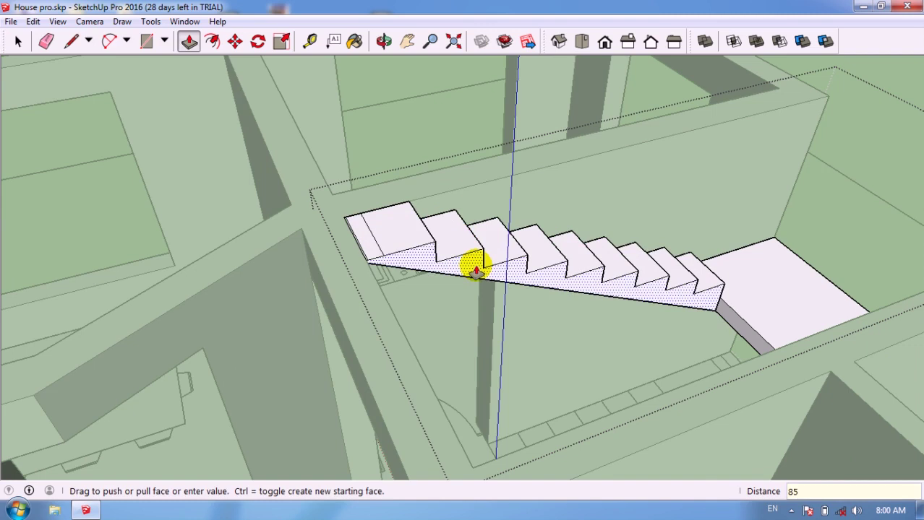
pyautogui.press('Return')
# Erase the edge along the left side of the top step
pyautogui.moveTo(355, 243)
pyautogui.mouseDown(button='middle')
pyautogui.moveTo(470, 309)
pyautogui.moveTo(399, 310)
pyautogui.mouseUp(button='middle')
pyautogui.scroll(2, 257, 201)
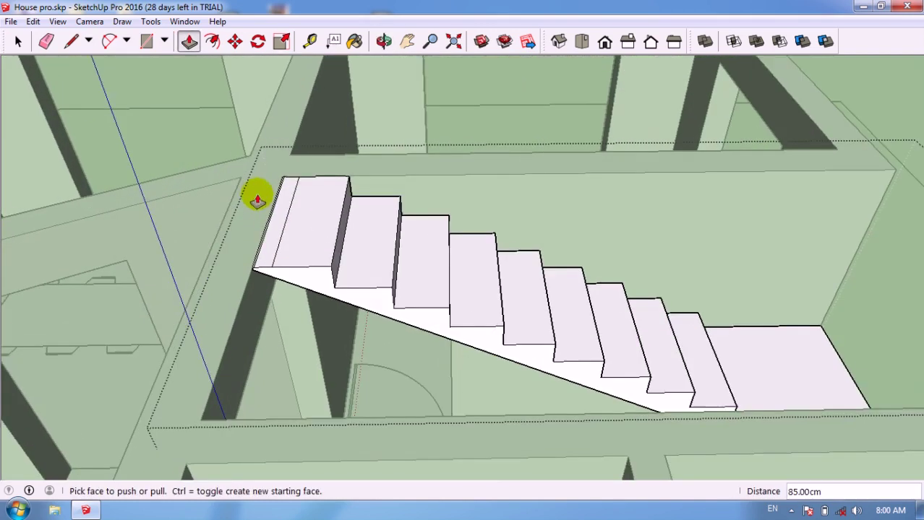
pyautogui.scroll(1, 281, 230)
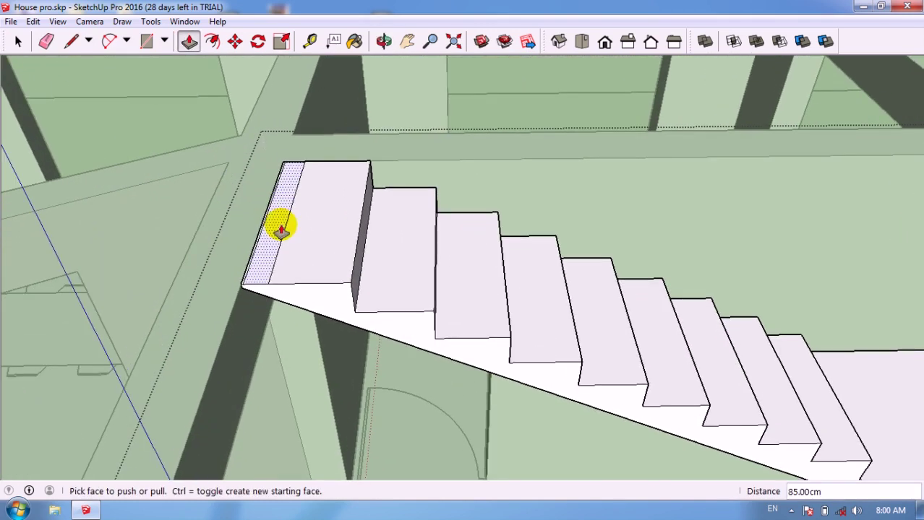
pyautogui.press('e')
pyautogui.scroll(2, 289, 231)
pyautogui.scroll(1, 239, 281)
pyautogui.moveTo(220, 307); pyautogui.dragTo(240, 320)
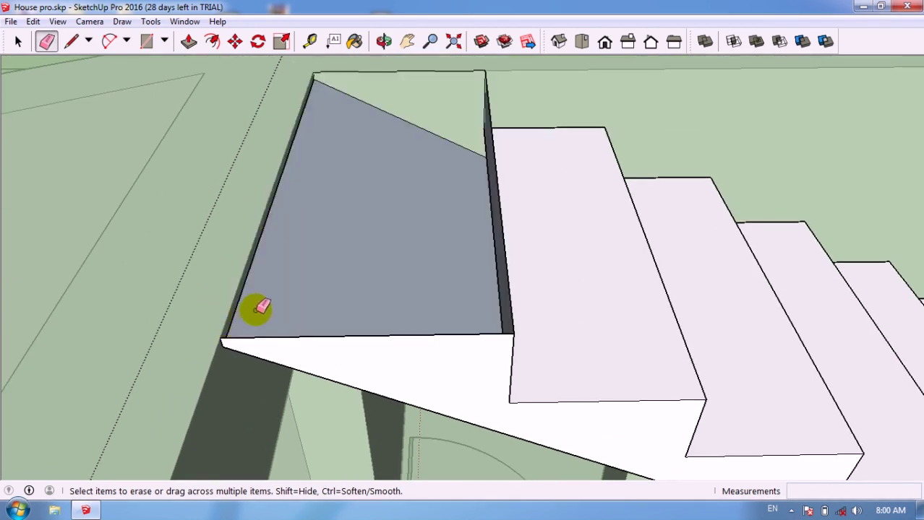
# Undo the erase to restore the top step, then erase the leftover edge strip beside it
pyautogui.hotkey('ctrl', 'z')
pyautogui.scroll(2, 217, 310)
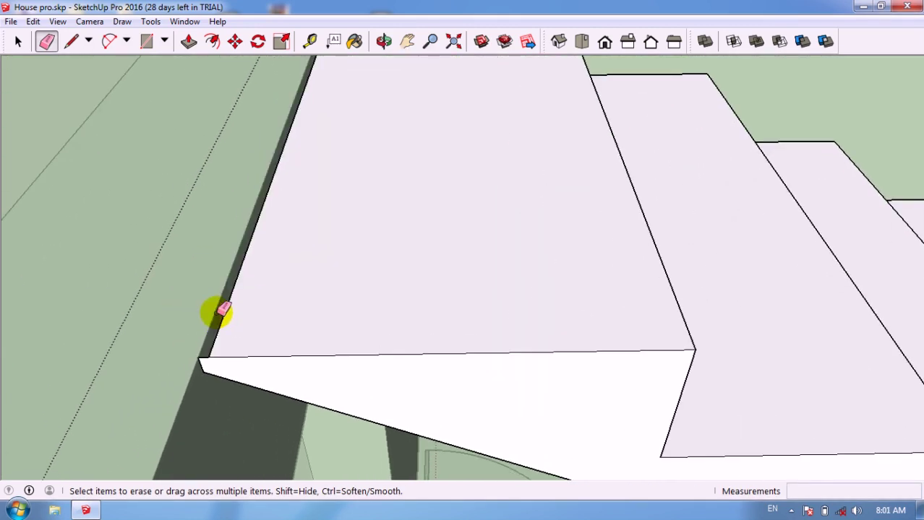
pyautogui.click(223, 309)
pyautogui.scroll(-3, 231, 311)
pyautogui.scroll(-3, 268, 307)
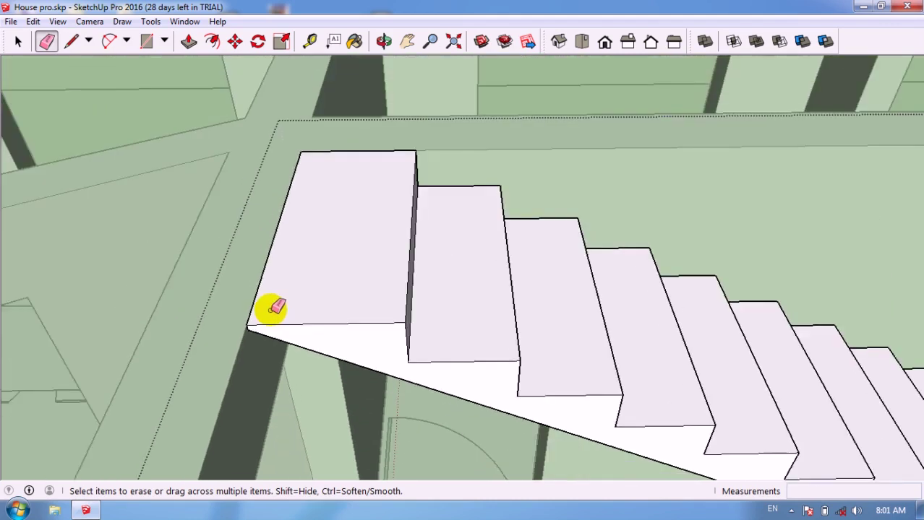
# Orbit out to see the house and staircase together, and select the stair group
pyautogui.moveTo(292, 309)
pyautogui.mouseDown(button='middle')
pyautogui.moveTo(224, 211)
pyautogui.moveTo(377, 334)
pyautogui.moveTo(231, 330)
pyautogui.mouseUp(button='middle')
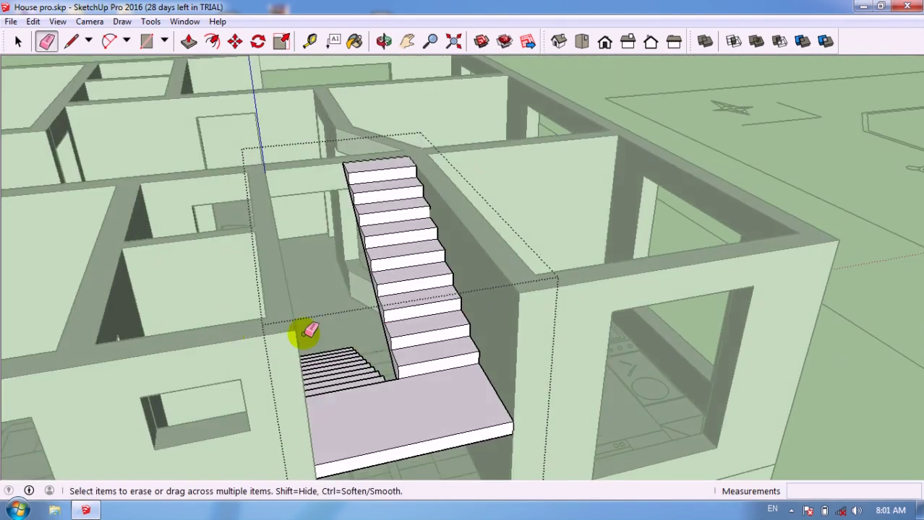
pyautogui.scroll(-2, 401, 299)
pyautogui.moveTo(402, 300)
pyautogui.mouseDown(button='middle')
pyautogui.moveTo(414, 362)
pyautogui.moveTo(305, 332)
pyautogui.mouseUp(button='middle')
pyautogui.scroll(-2, 361, 336)
pyautogui.scroll(2, 384, 336)
pyautogui.press('space')
pyautogui.scroll(2, 363, 248)
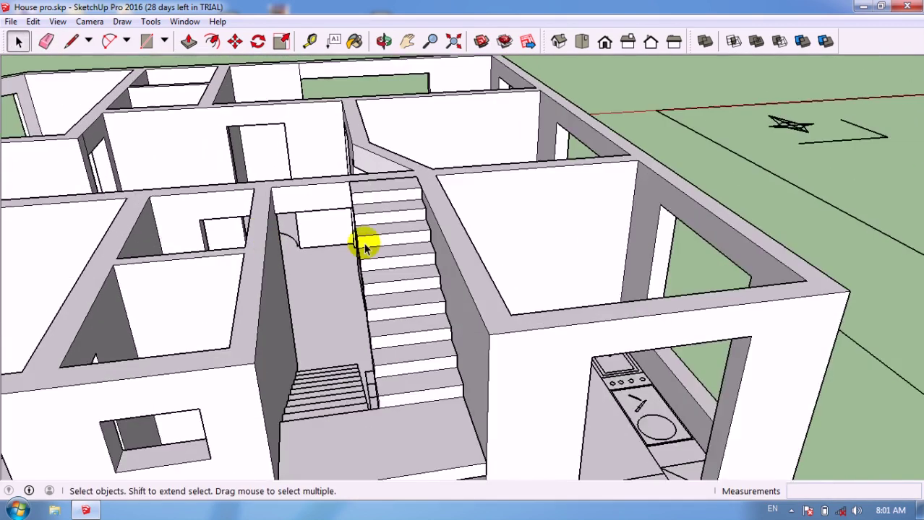
pyautogui.scroll(-2, 340, 258)
pyautogui.scroll(1, 368, 278)
pyautogui.scroll(2, 377, 407)
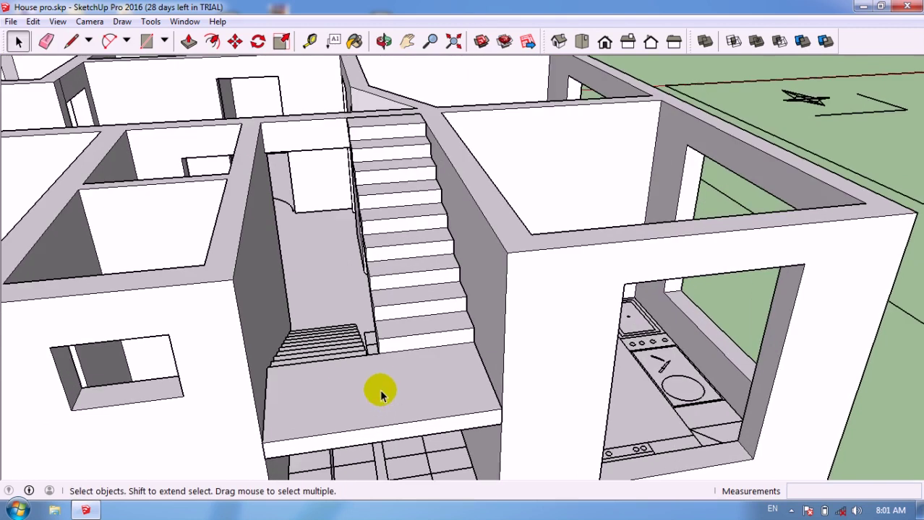
pyautogui.scroll(-2, 377, 390)
pyautogui.scroll(2, 361, 340)
pyautogui.click(374, 322)
# Move the stair group by its box corner onto the open ground beside the house
pyautogui.scroll(1, 373, 322)
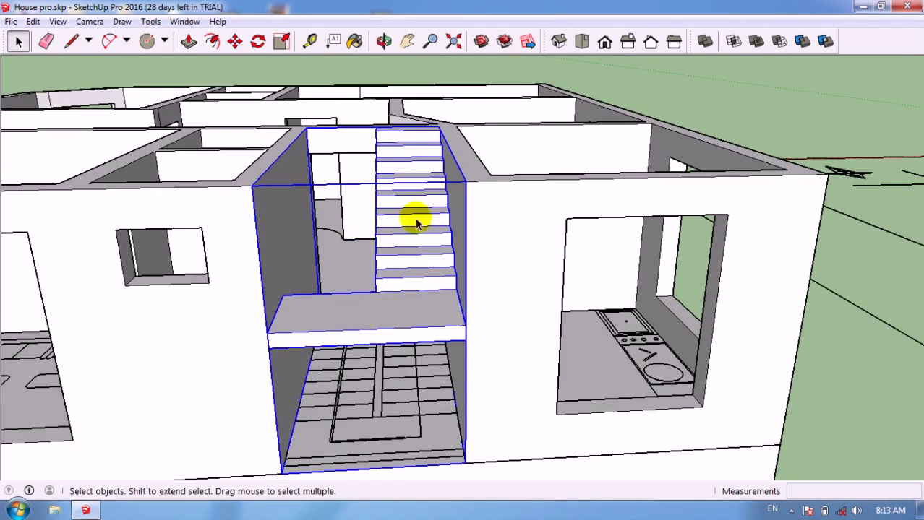
pyautogui.scroll(-2, 373, 264)
pyautogui.moveTo(352, 295)
pyautogui.mouseDown(button='middle')
pyautogui.moveTo(357, 303)
pyautogui.moveTo(358, 261)
pyautogui.moveTo(409, 296)
pyautogui.moveTo(428, 291)
pyautogui.mouseUp(button='middle')
pyautogui.scroll(-2, 397, 282)
pyautogui.scroll(2, 433, 337)
pyautogui.scroll(1, 437, 345)
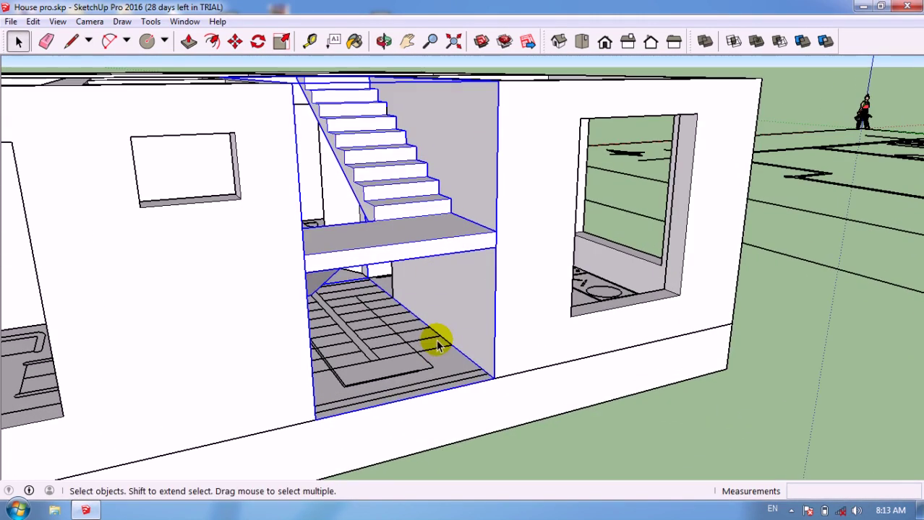
pyautogui.press('m')
pyautogui.click(495, 374)
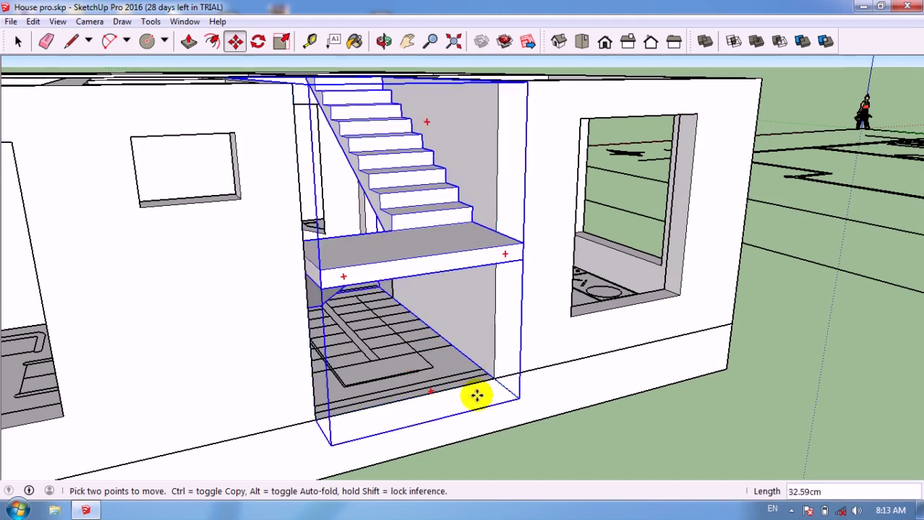
pyautogui.scroll(-3, 434, 361)
pyautogui.scroll(-2, 383, 329)
pyautogui.scroll(-2, 420, 376)
pyautogui.scroll(3, 469, 421)
pyautogui.moveTo(470, 421)
pyautogui.mouseDown(button='middle')
pyautogui.moveTo(522, 425)
pyautogui.moveTo(501, 401)
pyautogui.mouseUp(button='middle')
pyautogui.scroll(-3, 501, 402)
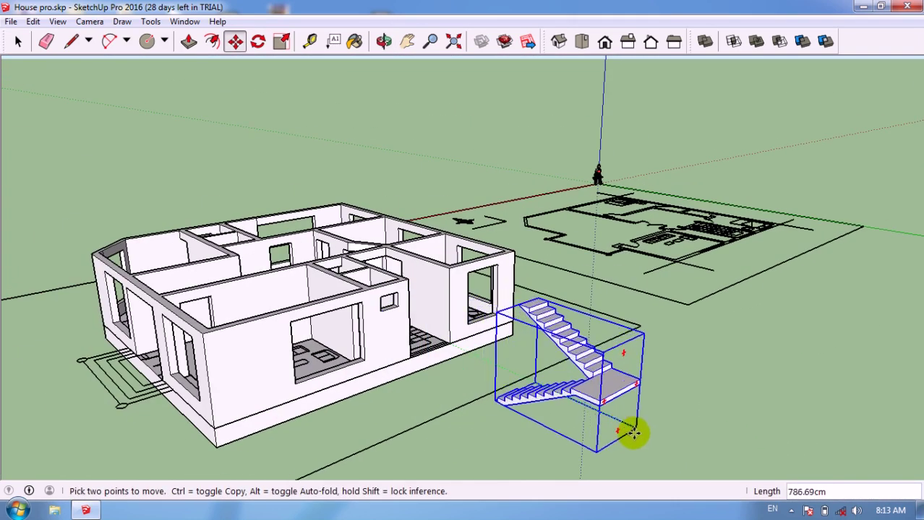
pyautogui.scroll(3, 635, 412)
pyautogui.moveTo(629, 386)
pyautogui.mouseDown(button='middle')
pyautogui.moveTo(695, 400)
pyautogui.moveTo(592, 396)
pyautogui.moveTo(728, 411)
pyautogui.moveTo(629, 378)
pyautogui.mouseUp(button='middle')
pyautogui.scroll(3, 646, 344)
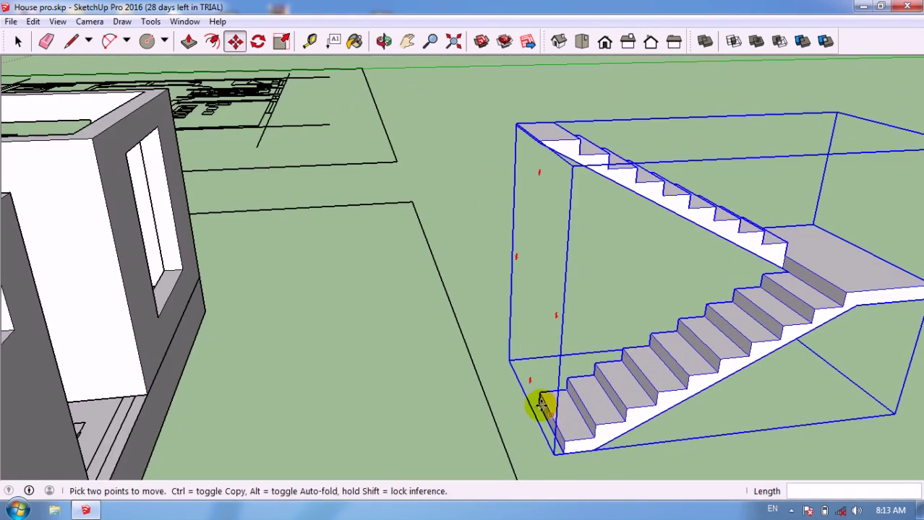
pyautogui.click(540, 405)
# Deselect the stairs and orbit around them in their new position
pyautogui.press('space')
pyautogui.click(441, 398)
pyautogui.moveTo(449, 396)
pyautogui.mouseDown(button='middle')
pyautogui.moveTo(598, 385)
pyautogui.moveTo(656, 346)
pyautogui.moveTo(540, 346)
pyautogui.moveTo(481, 383)
pyautogui.moveTo(609, 418)
pyautogui.mouseUp(button='middle')
pyautogui.scroll(3, 553, 344)
# Draw a 5 cm line in from the bottom step's edge and a 3 cm-radius circle at its end
pyautogui.scroll(3, 515, 373)
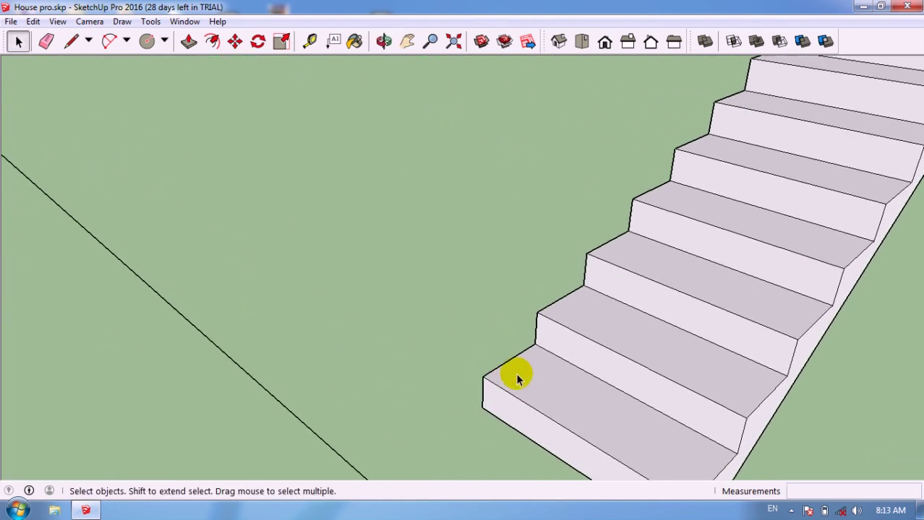
pyautogui.press('l')
pyautogui.scroll(1, 515, 373)
pyautogui.click(502, 351)
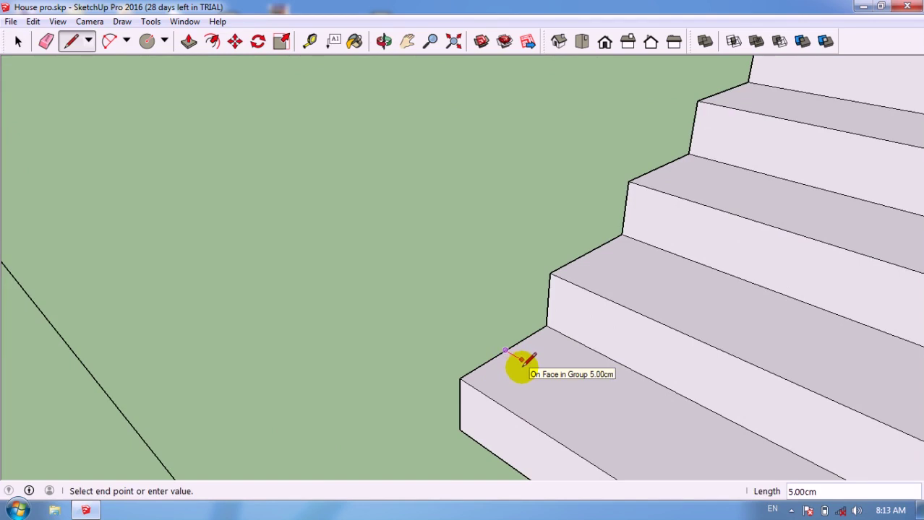
pyautogui.scroll(1, 520, 361)
pyautogui.scroll(1, 514, 365)
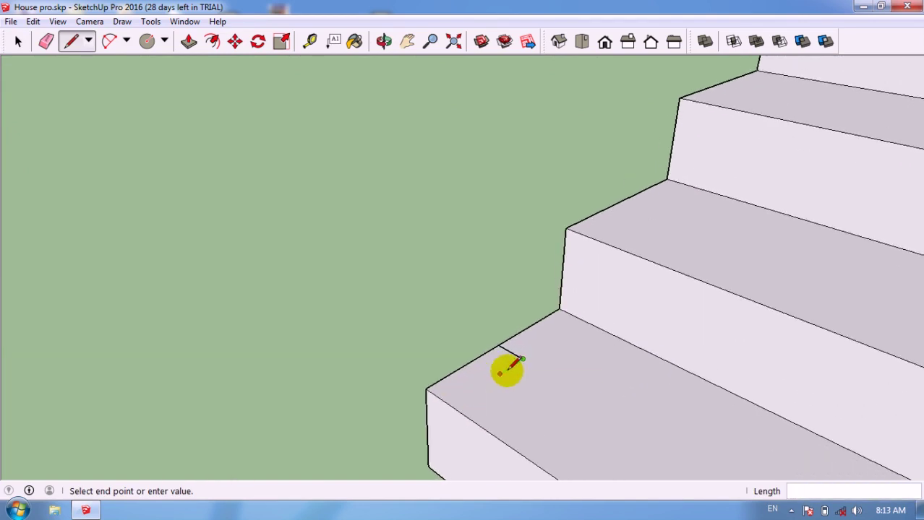
pyautogui.click(520, 359)
pyautogui.press('c')
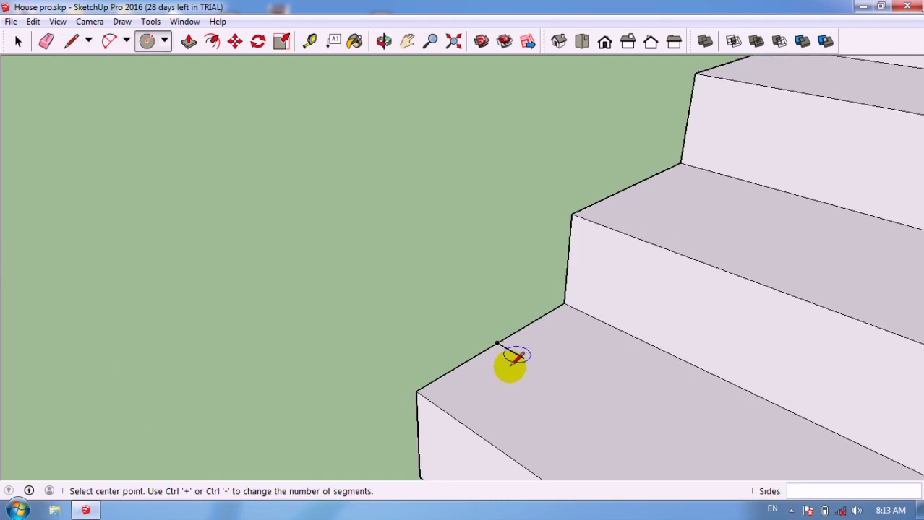
pyautogui.scroll(2, 530, 353)
pyautogui.click(529, 355)
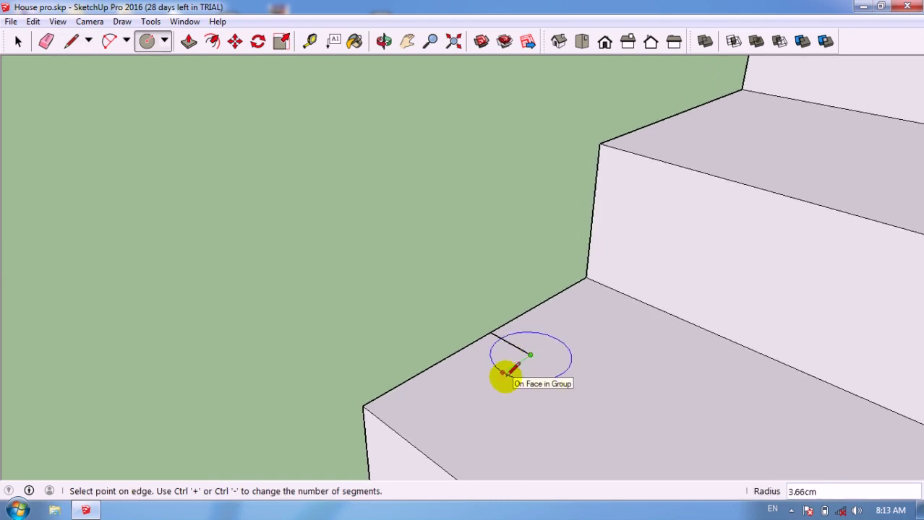
pyautogui.write('3')
pyautogui.click(503, 373)
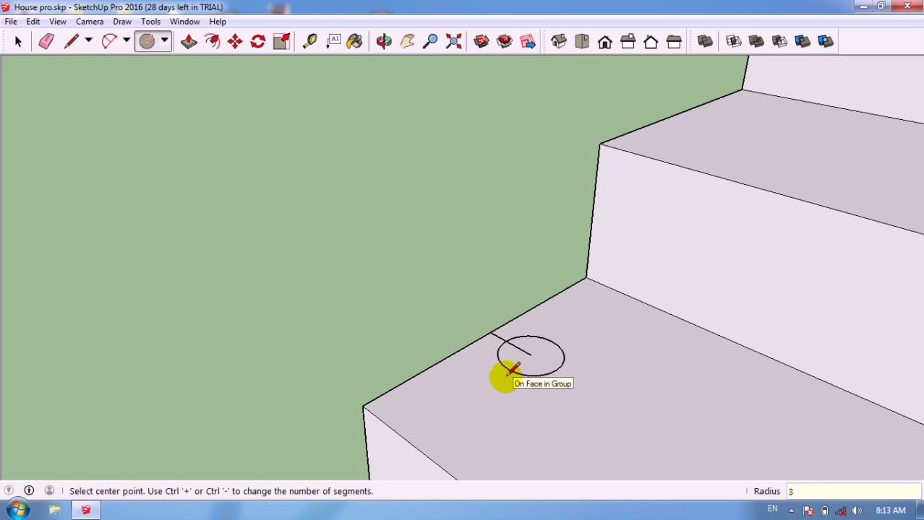
pyautogui.scroll(-2, 545, 340)
pyautogui.scroll(1, 547, 347)
# Draw a vertical line rising along blue from the circle's centre
pyautogui.press('l')
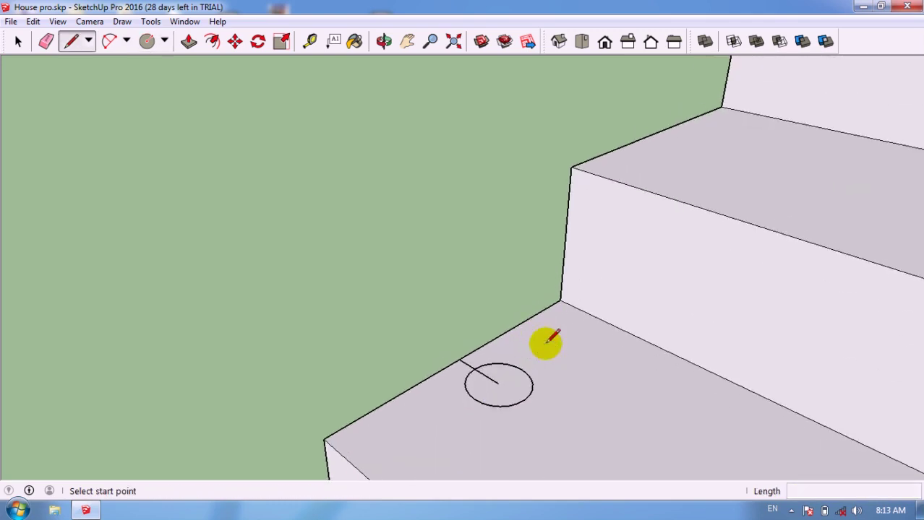
pyautogui.click(498, 384)
pyautogui.scroll(-1, 498, 383)
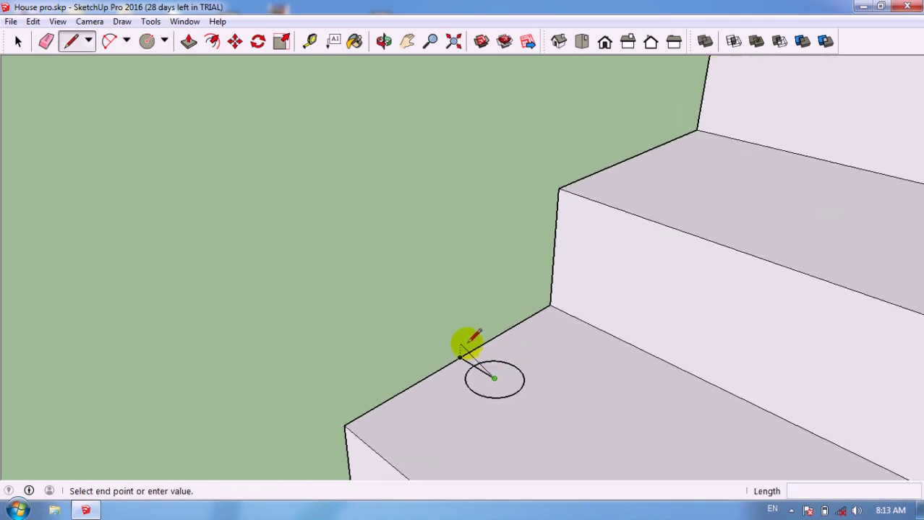
pyautogui.scroll(-1, 469, 347)
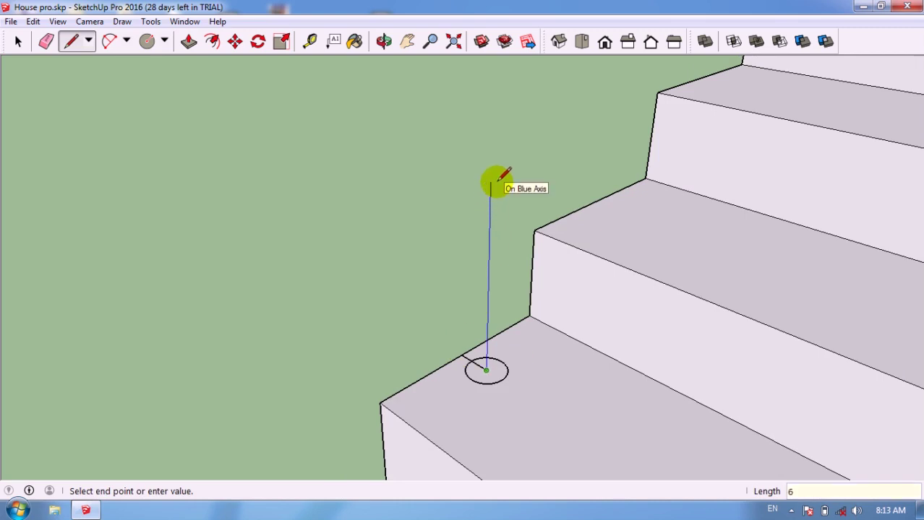
pyautogui.scroll(-1, 449, 377)
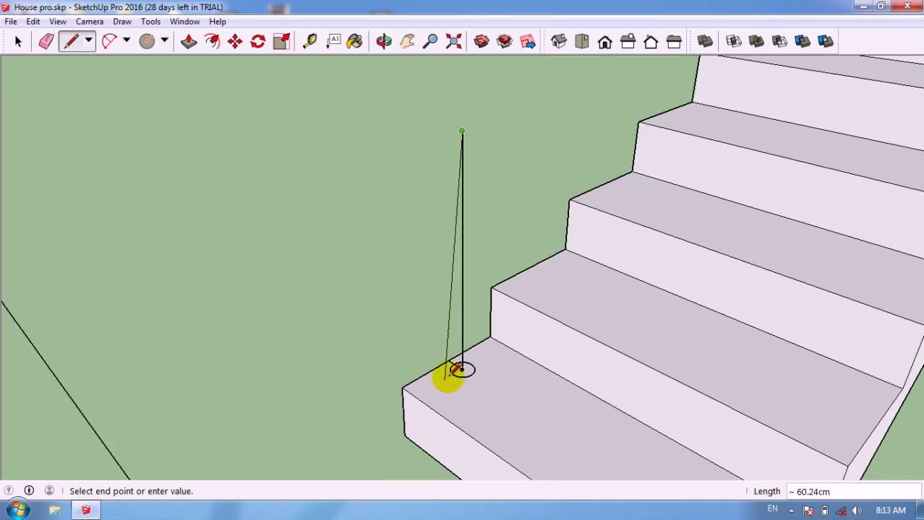
pyautogui.scroll(-2, 461, 248)
pyautogui.scroll(2, 466, 289)
pyautogui.click(464, 309)
# Select the circle on the bottom step
pyautogui.press('space')
pyautogui.scroll(2, 460, 368)
pyautogui.scroll(-2, 437, 402)
pyautogui.scroll(2, 470, 440)
pyautogui.scroll(2, 491, 426)
pyautogui.click(490, 425)
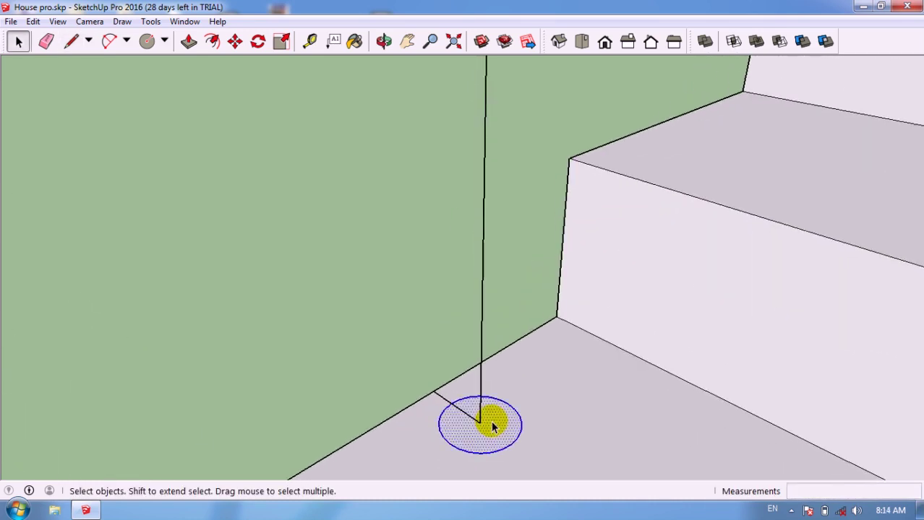
# Move-copy the circle and its vertical post up the flight, giving each tread a post
pyautogui.keyDown('shift'); pyautogui.click(482, 293); pyautogui.keyUp('shift')
pyautogui.scroll(2, 441, 402)
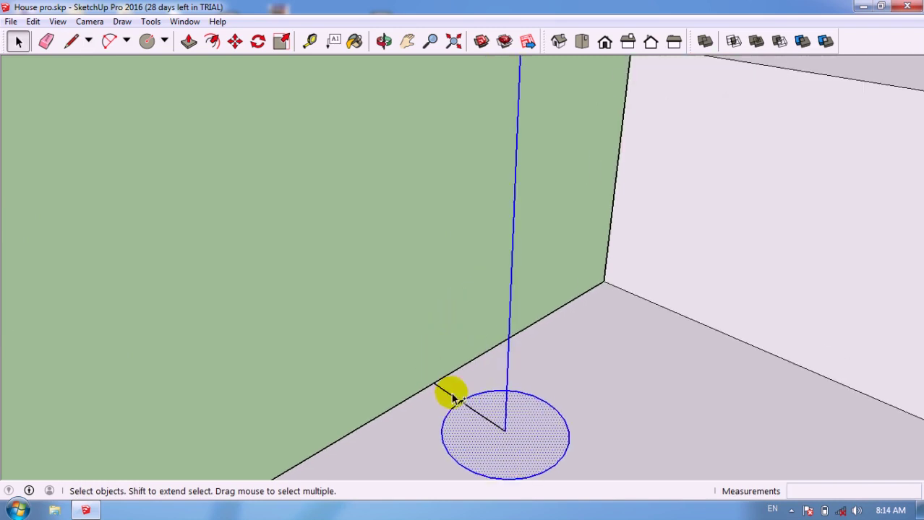
pyautogui.press('m')
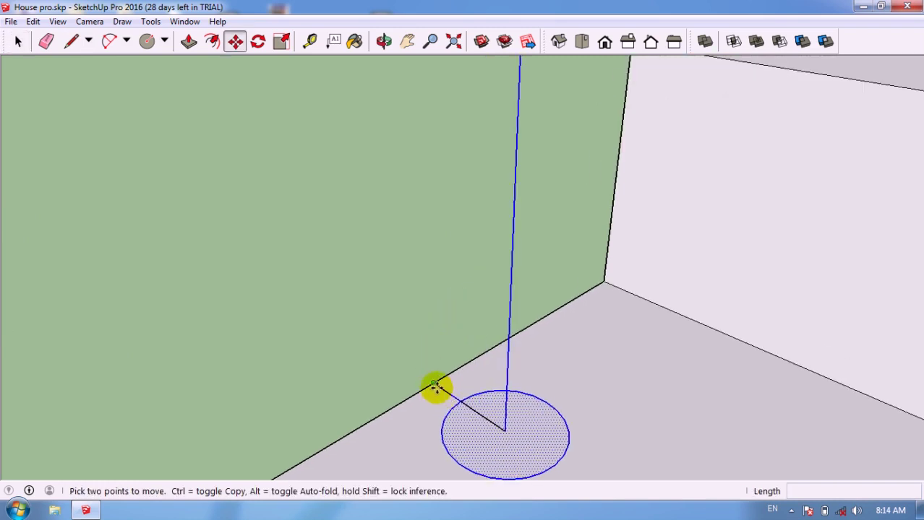
pyautogui.click(434, 383)
pyautogui.press('ctrl')
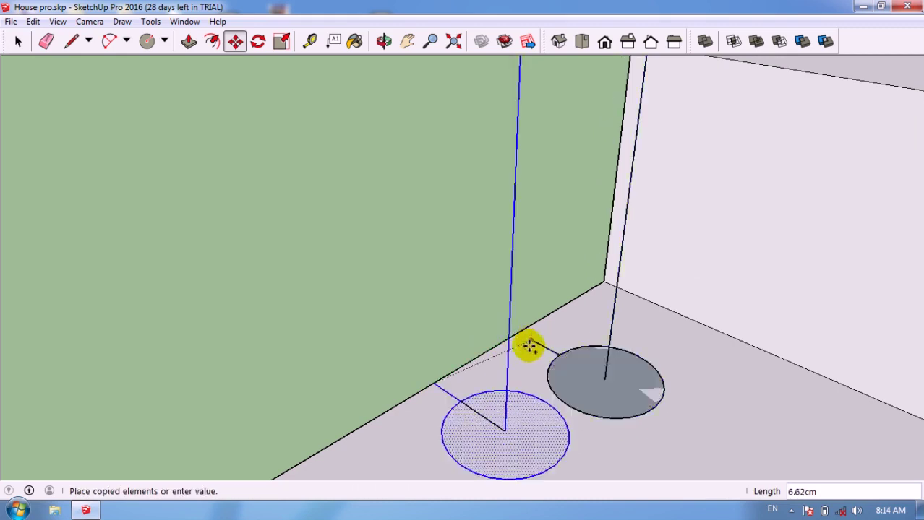
pyautogui.scroll(-3, 531, 346)
pyautogui.scroll(-3, 431, 398)
pyautogui.scroll(5, 625, 230)
pyautogui.moveTo(626, 229)
pyautogui.mouseDown(button='middle')
pyautogui.moveTo(825, 246)
pyautogui.moveTo(534, 196)
pyautogui.mouseUp(button='middle')
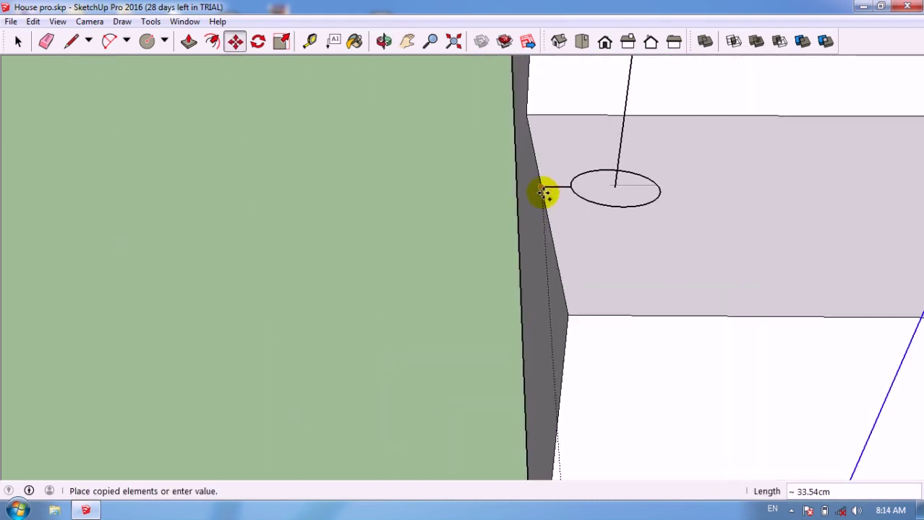
pyautogui.click(543, 194)
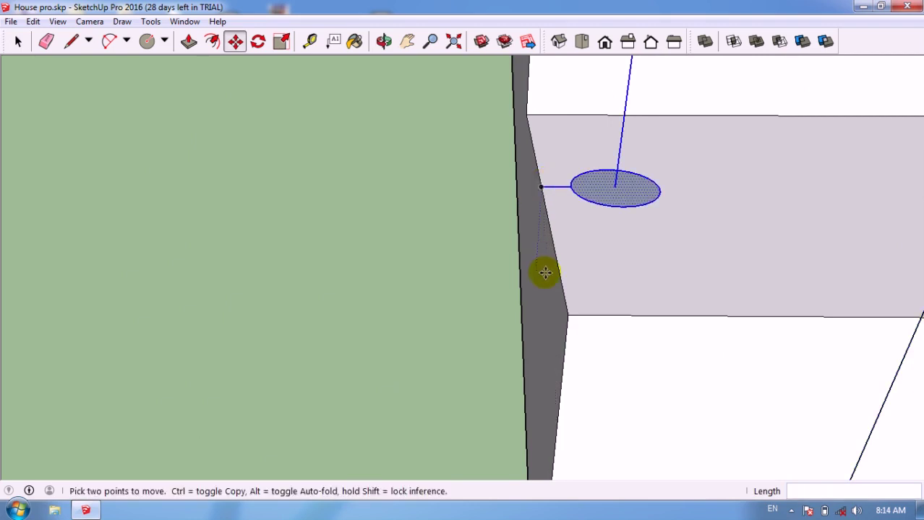
# Orbit and zoom to a low close view of the staircase landing
pyautogui.scroll(-2, 550, 278)
pyautogui.scroll(-1, 551, 282)
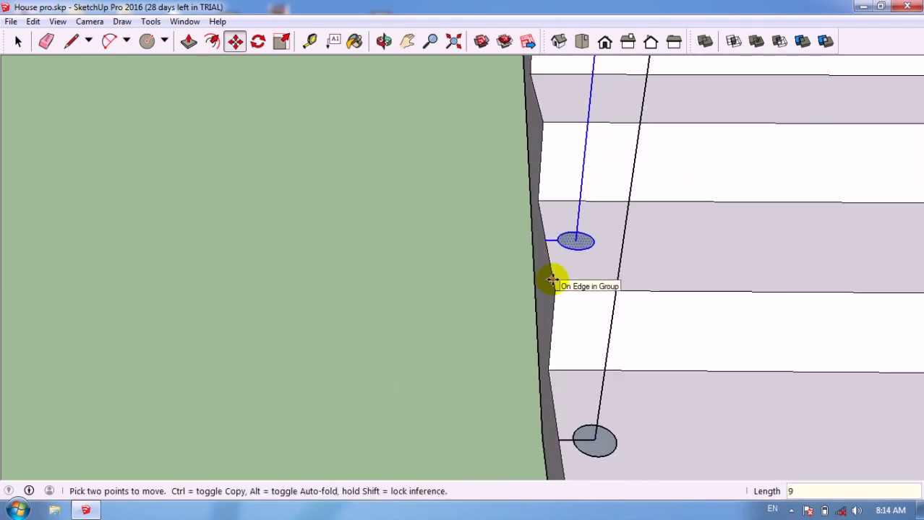
pyautogui.scroll(-2, 551, 289)
pyautogui.scroll(-2, 535, 318)
pyautogui.scroll(-1, 568, 305)
pyautogui.scroll(-2, 568, 305)
pyautogui.moveTo(670, 276)
pyautogui.mouseDown(button='middle')
pyautogui.moveTo(389, 287)
pyautogui.moveTo(423, 326)
pyautogui.moveTo(588, 113)
pyautogui.moveTo(520, 217)
pyautogui.mouseUp(button='middle')
pyautogui.scroll(2, 546, 268)
pyautogui.scroll(2, 609, 261)
pyautogui.scroll(2, 588, 200)
pyautogui.moveTo(587, 200); pyautogui.dragTo(539, 285, button='middle')
pyautogui.scroll(2, 495, 311)
pyautogui.press('space')
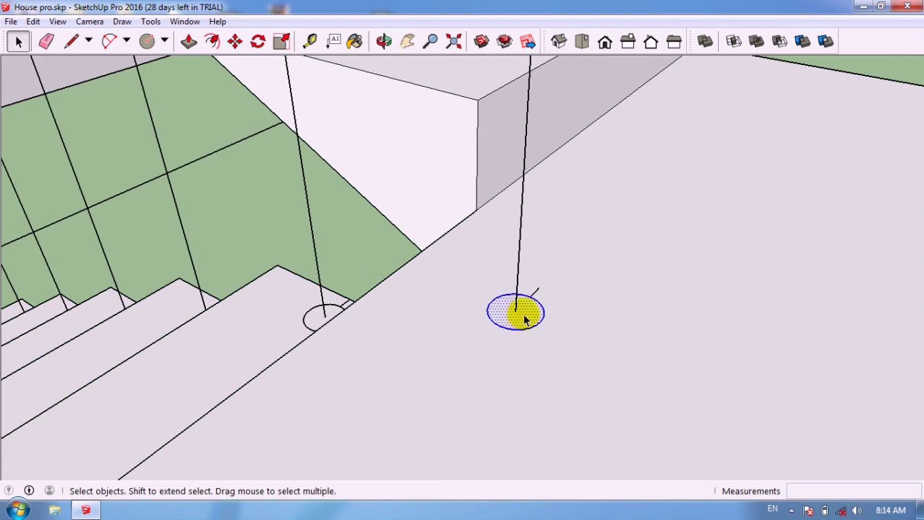
# Select the baluster circle and post and copy them 20 cm along the landing floor
pyautogui.keyDown('shift'); pyautogui.click(517, 298); pyautogui.keyUp('shift')
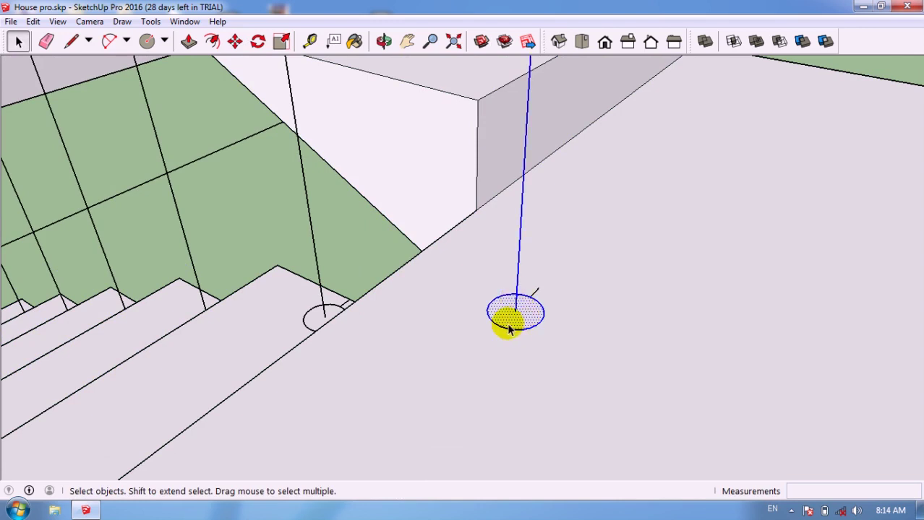
pyautogui.press('m')
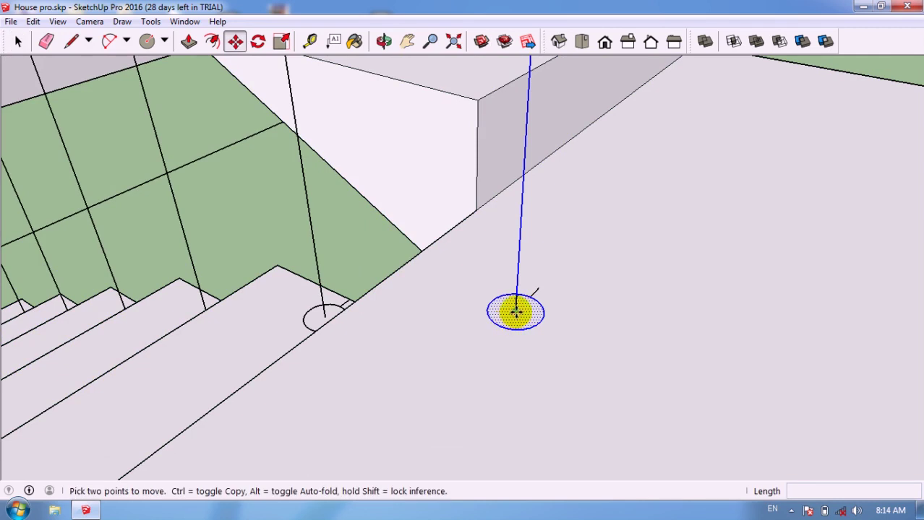
pyautogui.click(516, 311)
pyautogui.press('ctrl')
pyautogui.moveTo(423, 326)
pyautogui.mouseDown(button='middle')
pyautogui.moveTo(438, 273)
pyautogui.moveTo(365, 275)
pyautogui.mouseUp(button='middle')
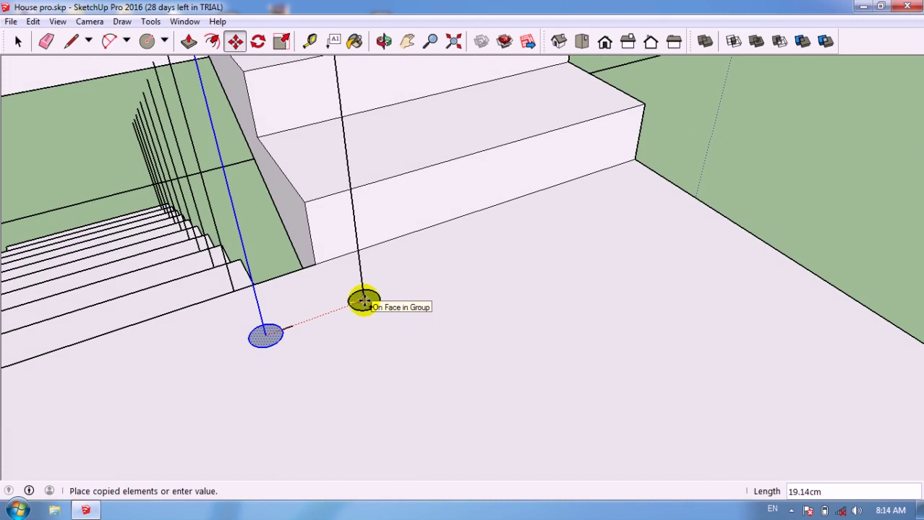
pyautogui.press('Return')
pyautogui.moveTo(368, 299)
pyautogui.mouseDown(button='middle')
pyautogui.moveTo(394, 301)
pyautogui.moveTo(310, 330)
pyautogui.moveTo(288, 229)
pyautogui.mouseUp(button='middle')
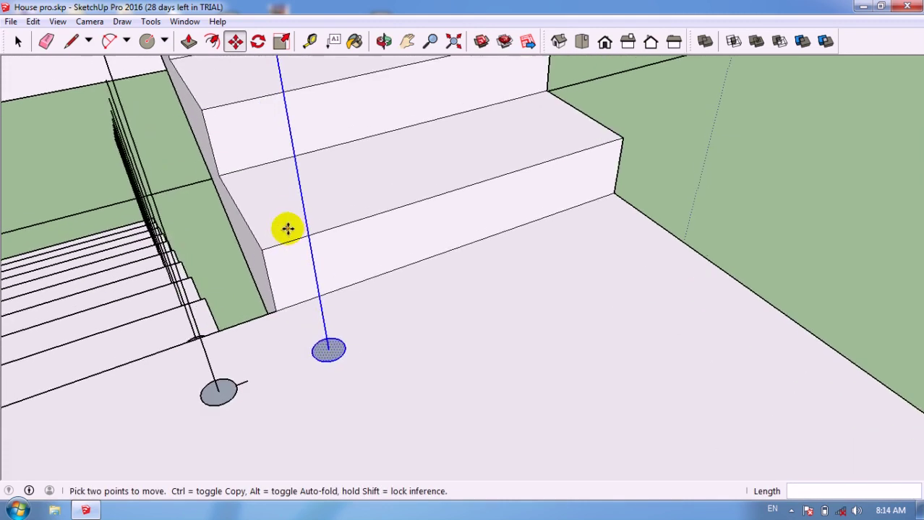
pyautogui.scroll(2, 288, 229)
pyautogui.press('l')
pyautogui.scroll(1, 230, 211)
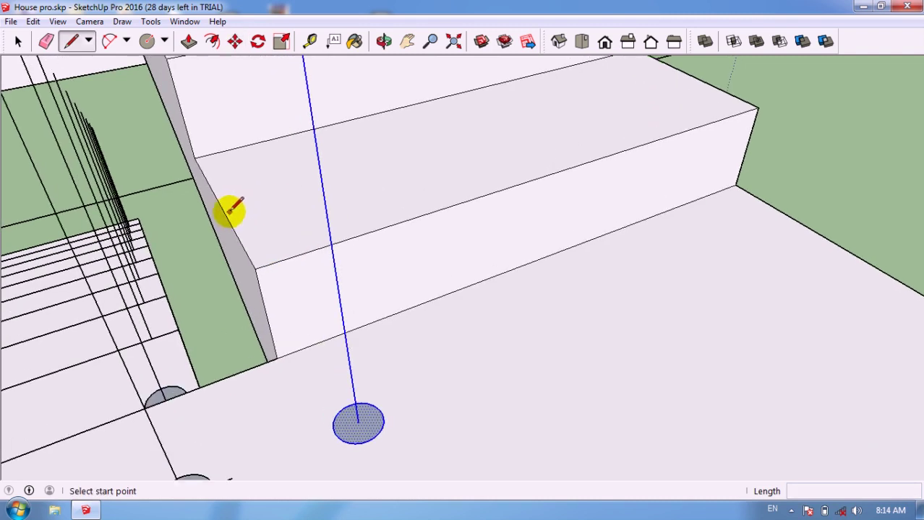
# Draw a reference line at the step's wall edge and copy the landing baluster to its end
pyautogui.click(221, 209)
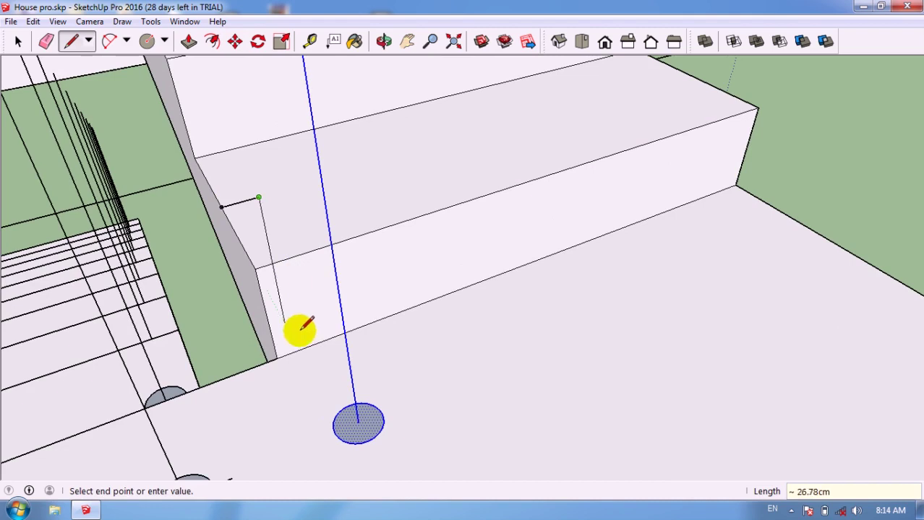
pyautogui.press('space')
pyautogui.press('m')
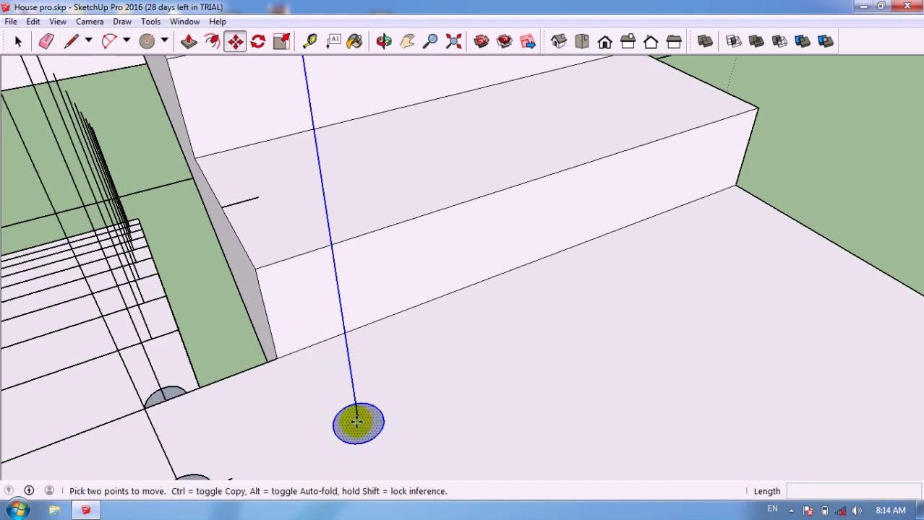
pyautogui.click(357, 423)
pyautogui.press('ctrl')
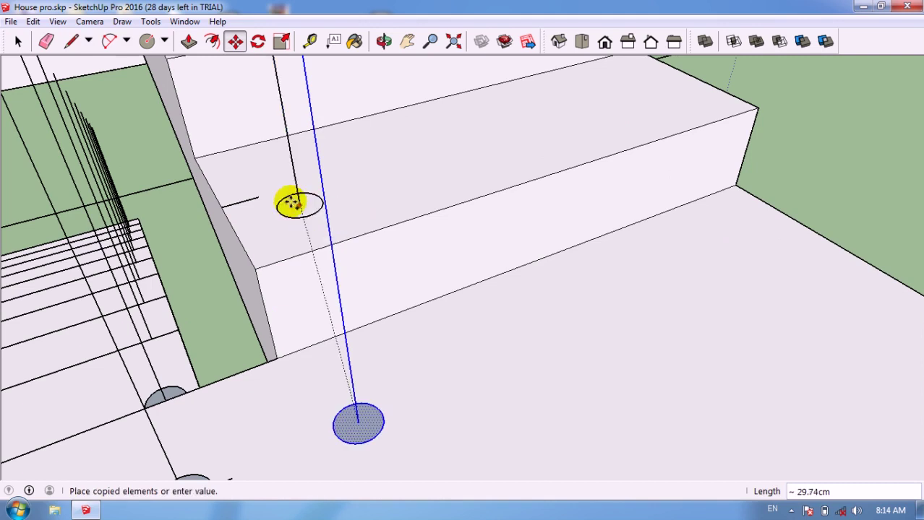
pyautogui.click(258, 198)
pyautogui.scroll(-2, 270, 344)
pyautogui.scroll(2, 251, 256)
pyautogui.scroll(2, 271, 302)
pyautogui.scroll(2, 206, 316)
pyautogui.scroll(2, 211, 322)
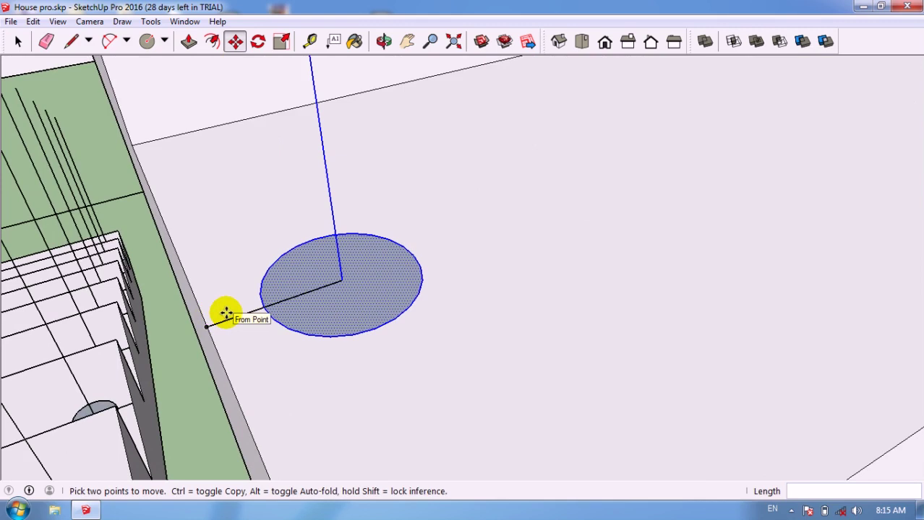
pyautogui.press('space')
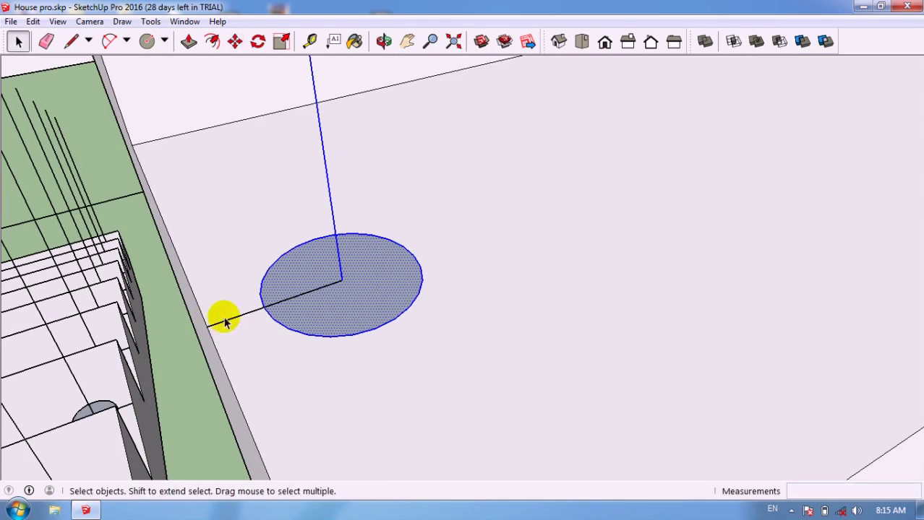
# Copy the baluster base onto the first upper step, then check the posts on both flights
pyautogui.click(229, 322)
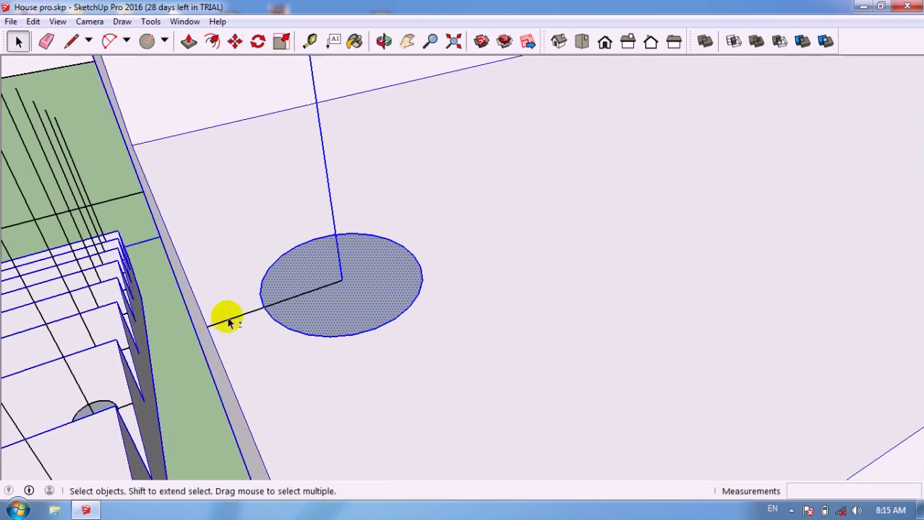
pyautogui.keyDown('shift'); pyautogui.click(239, 331); pyautogui.keyUp('shift')
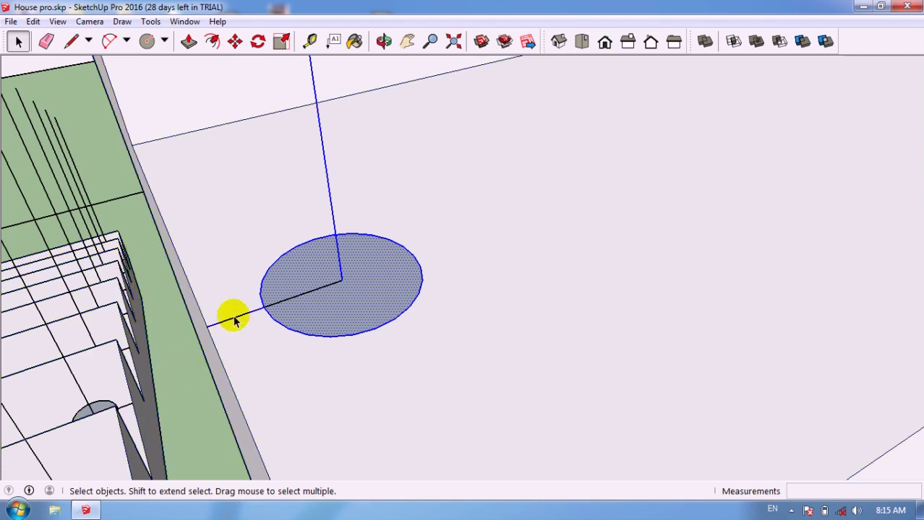
pyautogui.press('m')
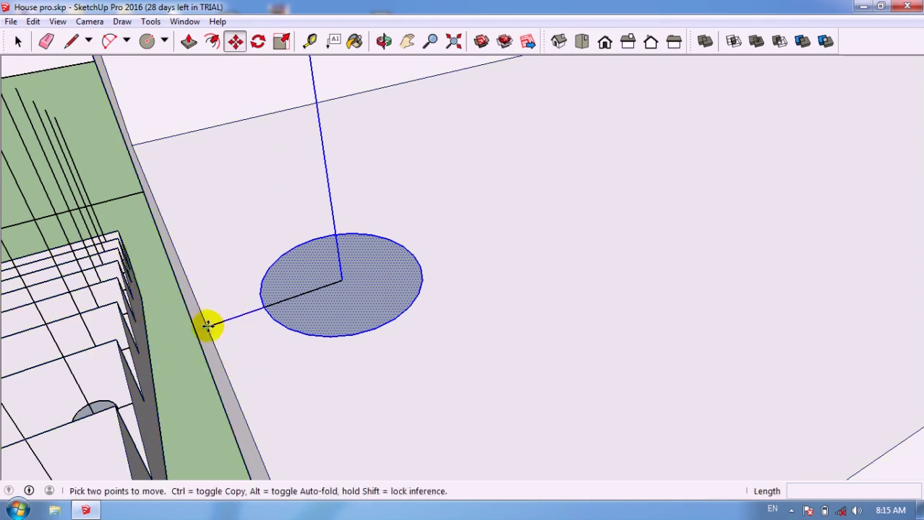
pyautogui.click(208, 326)
pyautogui.press('ctrl')
pyautogui.moveTo(310, 264); pyautogui.dragTo(372, 326, button='middle')
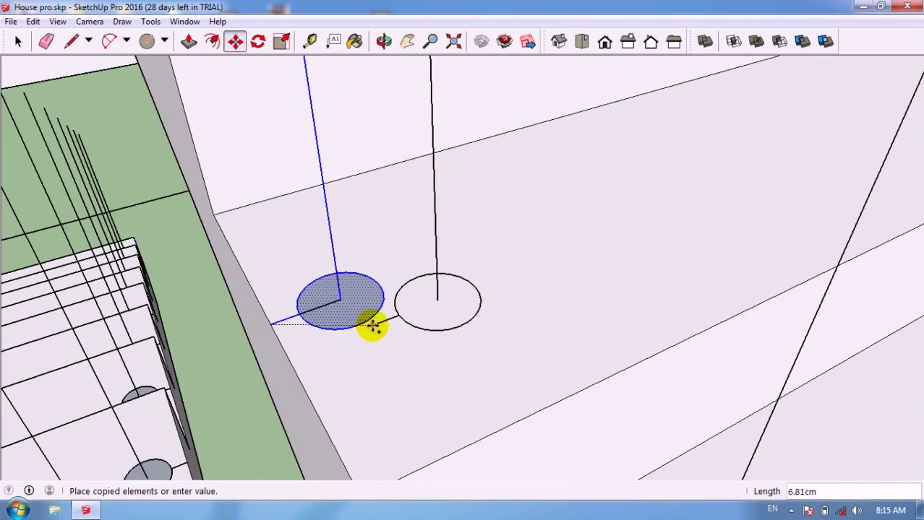
pyautogui.scroll(-5, 372, 327)
pyautogui.scroll(2, 291, 237)
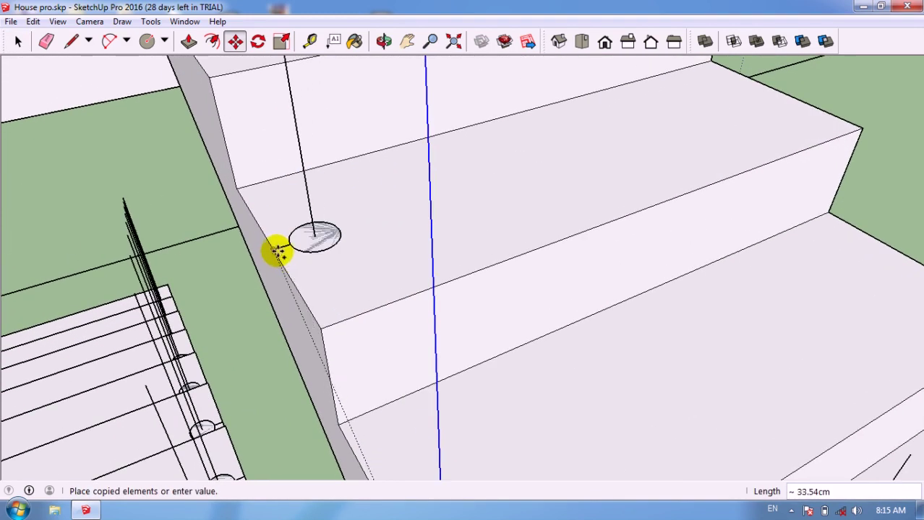
pyautogui.click(274, 248)
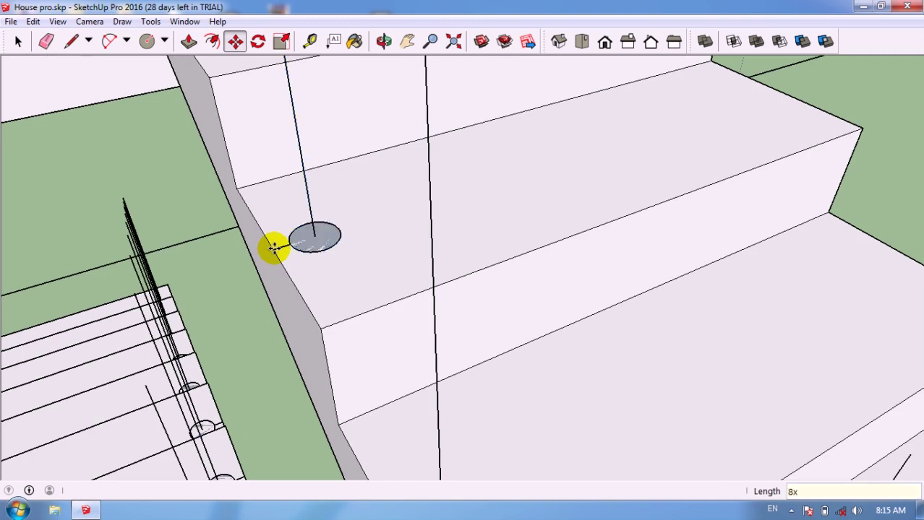
pyautogui.scroll(-3, 275, 248)
pyautogui.scroll(-2, 315, 299)
pyautogui.scroll(-2, 344, 295)
pyautogui.scroll(-1, 344, 280)
pyautogui.moveTo(302, 251)
pyautogui.mouseDown(button='middle')
pyautogui.moveTo(437, 231)
pyautogui.moveTo(571, 229)
pyautogui.moveTo(380, 260)
pyautogui.moveTo(579, 278)
pyautogui.moveTo(474, 340)
pyautogui.mouseUp(button='middle')
pyautogui.scroll(-2, 377, 429)
pyautogui.scroll(2, 433, 305)
# Draw a rail line from the lowest post top up to the landing post top
pyautogui.scroll(1, 384, 468)
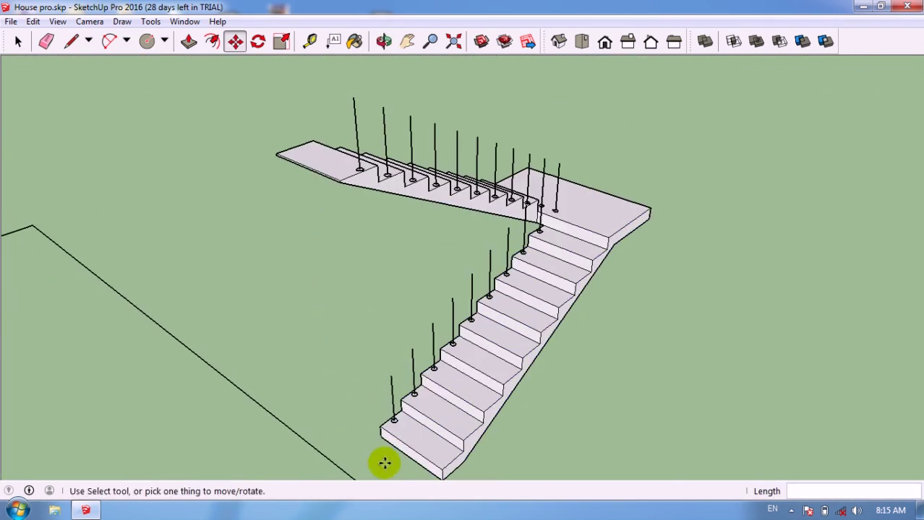
pyautogui.press('space')
pyautogui.scroll(2, 399, 361)
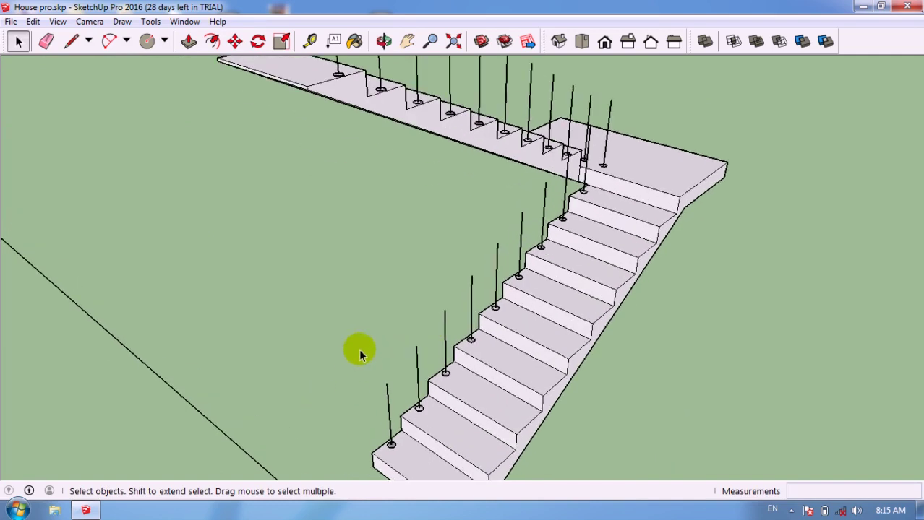
pyautogui.press('l')
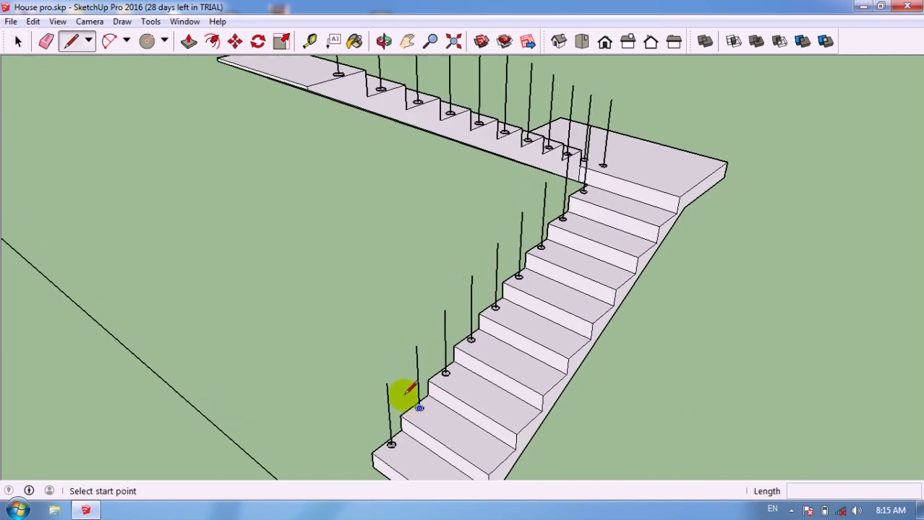
pyautogui.click(388, 383)
pyautogui.scroll(-2, 308, 391)
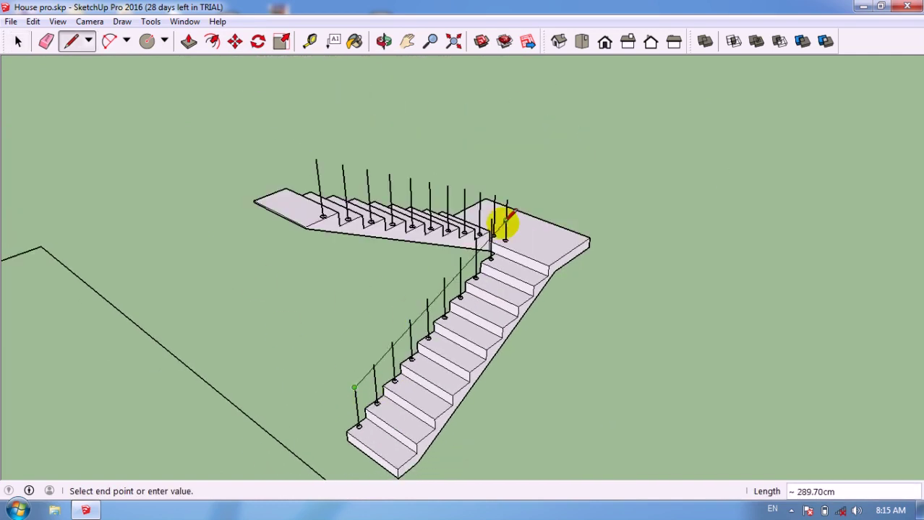
pyautogui.scroll(1, 506, 210)
pyautogui.scroll(1, 520, 187)
pyautogui.scroll(1, 505, 186)
pyautogui.scroll(2, 506, 187)
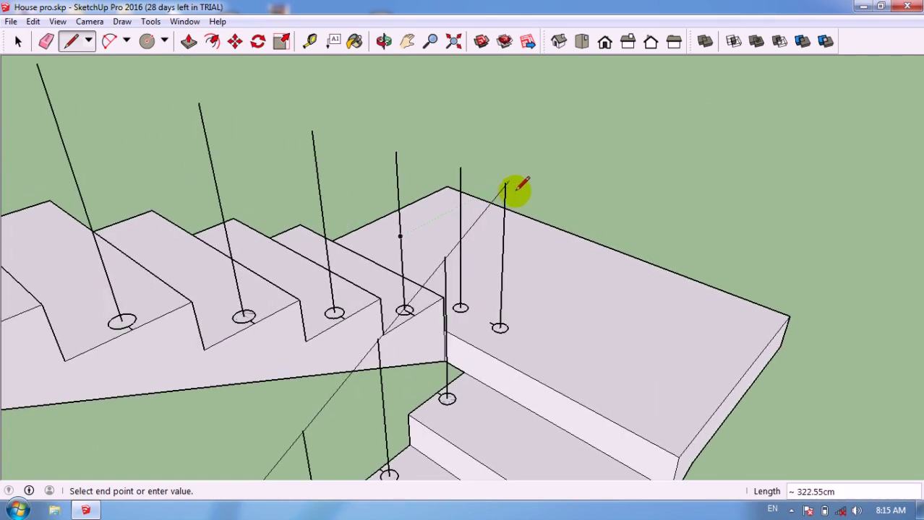
pyautogui.click(505, 183)
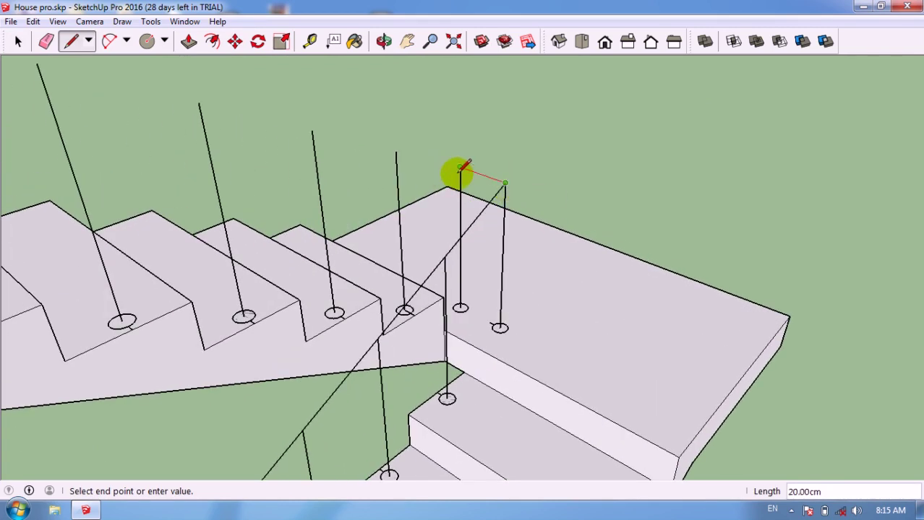
# Continue the rail lines across the landing post tops and up to the upper post
pyautogui.click(459, 168)
pyautogui.scroll(-2, 491, 256)
pyautogui.scroll(-2, 497, 256)
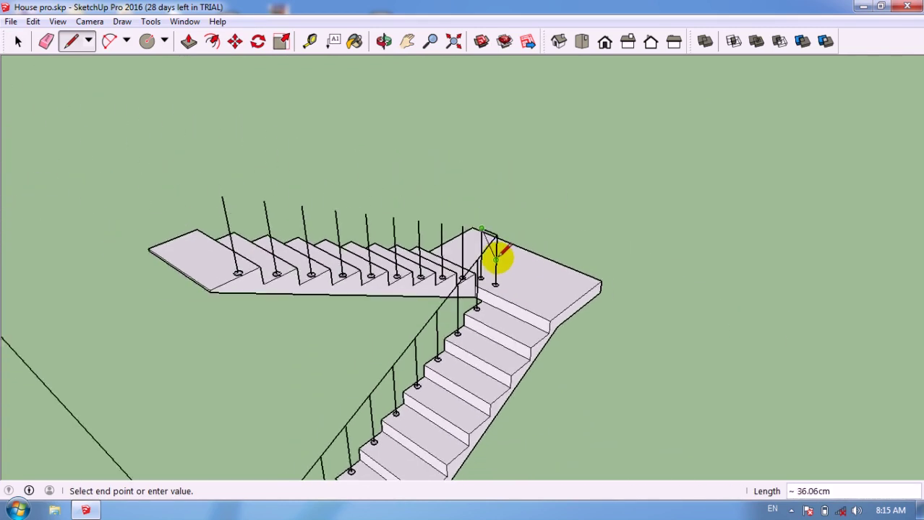
pyautogui.scroll(-1, 496, 256)
pyautogui.scroll(1, 309, 224)
pyautogui.scroll(1, 310, 224)
pyautogui.click(299, 198)
pyautogui.scroll(-1, 402, 287)
pyautogui.moveTo(421, 283); pyautogui.dragTo(500, 350, button='middle')
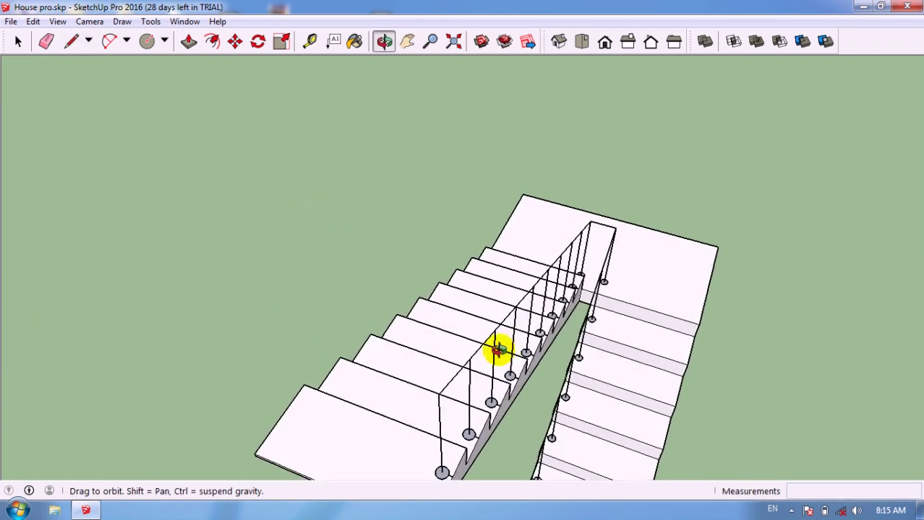
pyautogui.scroll(1, 614, 227)
pyautogui.click(626, 230)
pyautogui.scroll(1, 624, 231)
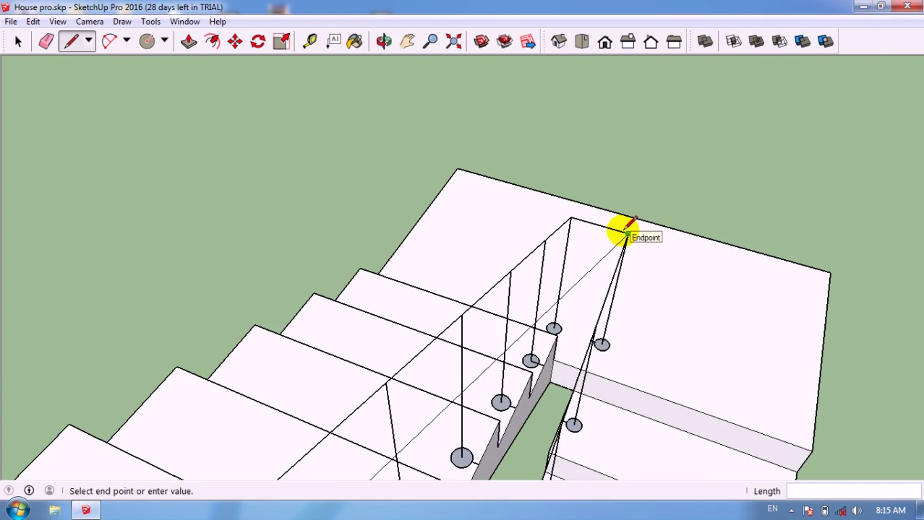
pyautogui.press('a')
pyautogui.scroll(-1, 629, 226)
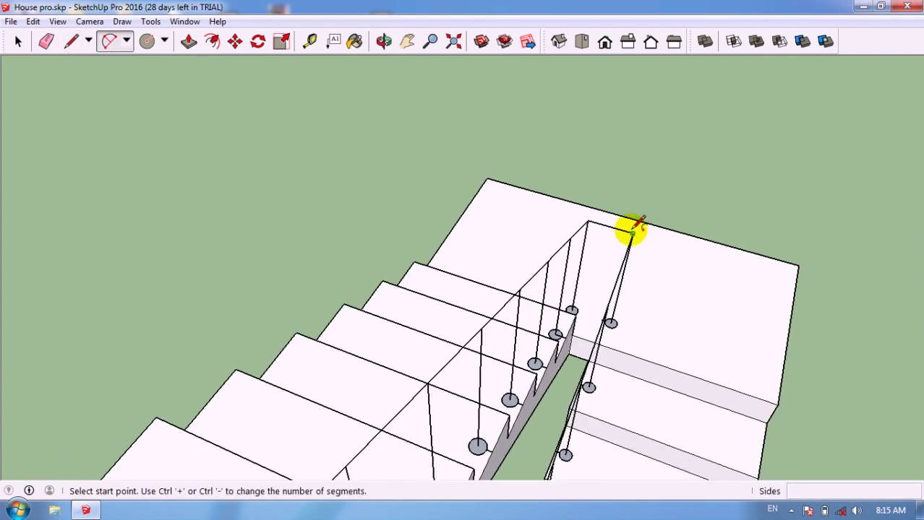
# Draw a 5.5-bulge arc from the corner post top to the neighbouring post top
pyautogui.scroll(2, 633, 227)
pyautogui.scroll(2, 634, 227)
pyautogui.moveTo(633, 227)
pyautogui.mouseDown(button='middle')
pyautogui.moveTo(679, 304)
pyautogui.moveTo(672, 318)
pyautogui.mouseUp(button='middle')
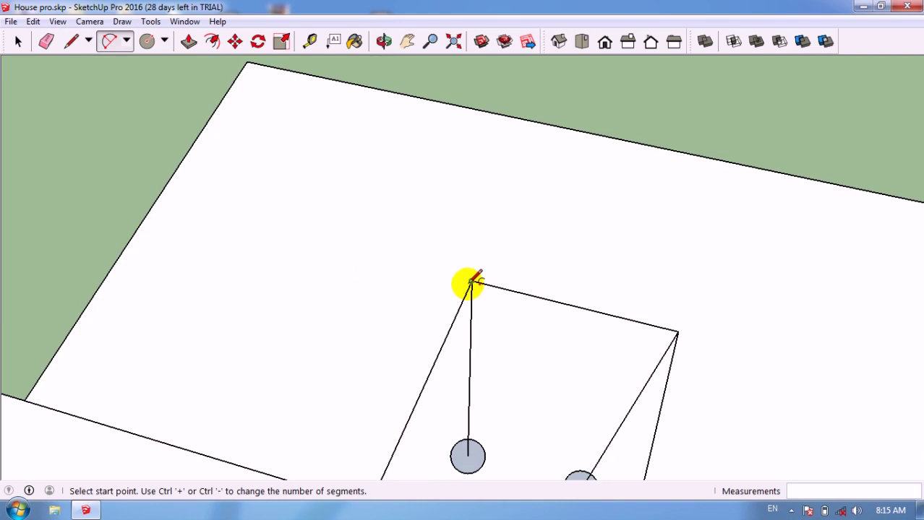
pyautogui.click(471, 281)
pyautogui.click(677, 331)
pyautogui.write('5.5')
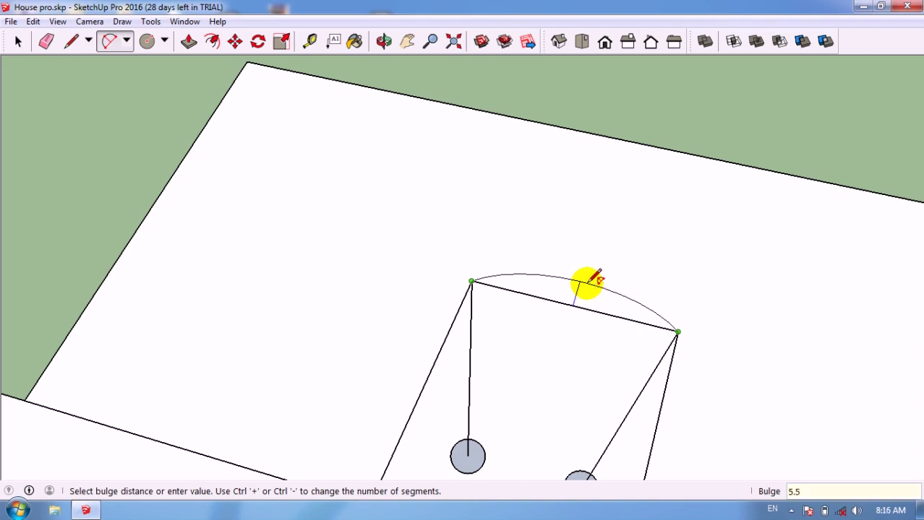
pyautogui.press('Return')
pyautogui.scroll(-2, 526, 304)
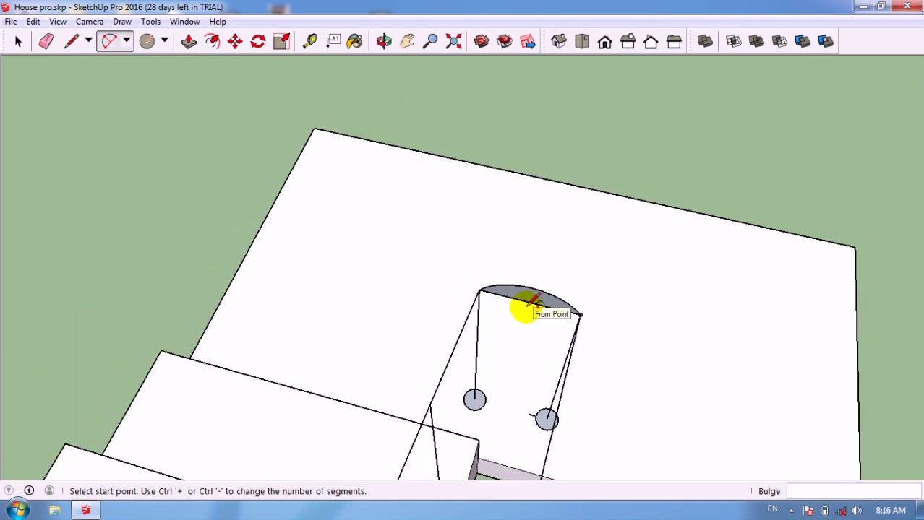
pyautogui.press('e')
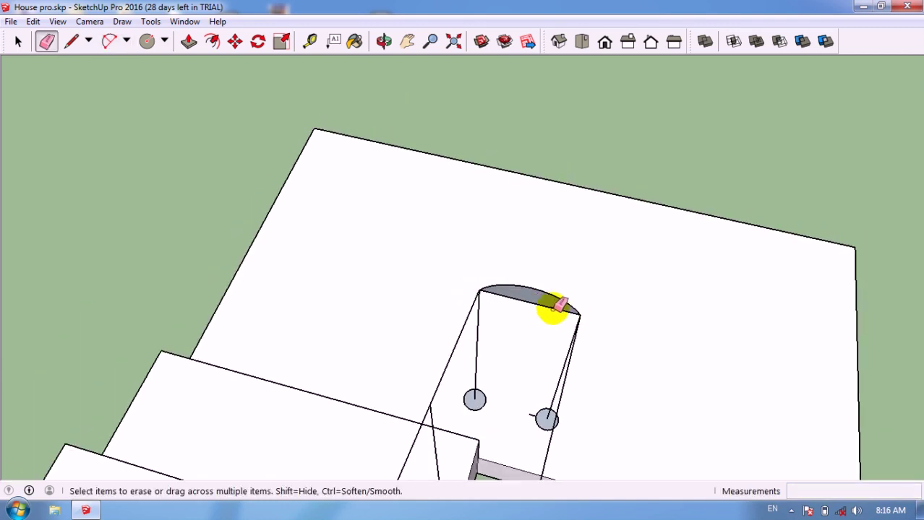
pyautogui.scroll(-2, 550, 307)
pyautogui.moveTo(540, 320)
pyautogui.mouseDown(button='middle')
pyautogui.moveTo(334, 260)
pyautogui.moveTo(239, 251)
pyautogui.moveTo(445, 314)
pyautogui.moveTo(517, 279)
pyautogui.mouseUp(button='middle')
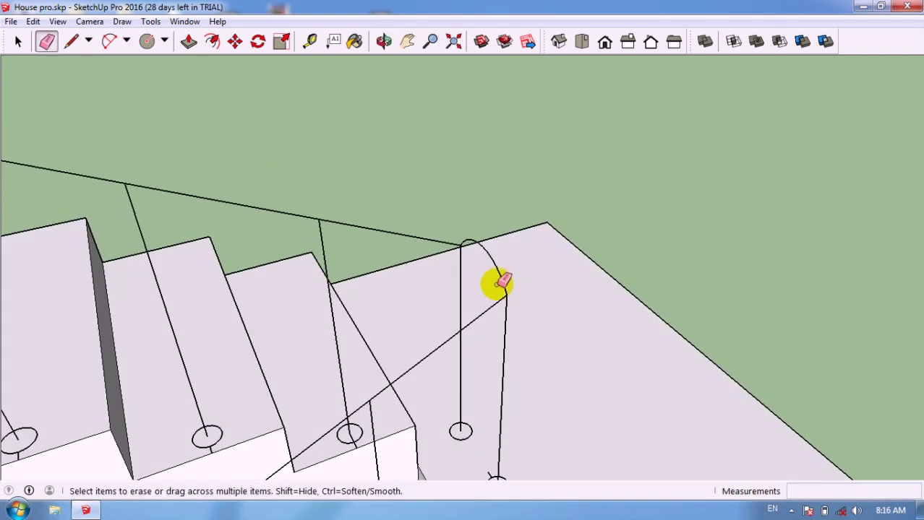
pyautogui.scroll(1, 511, 295)
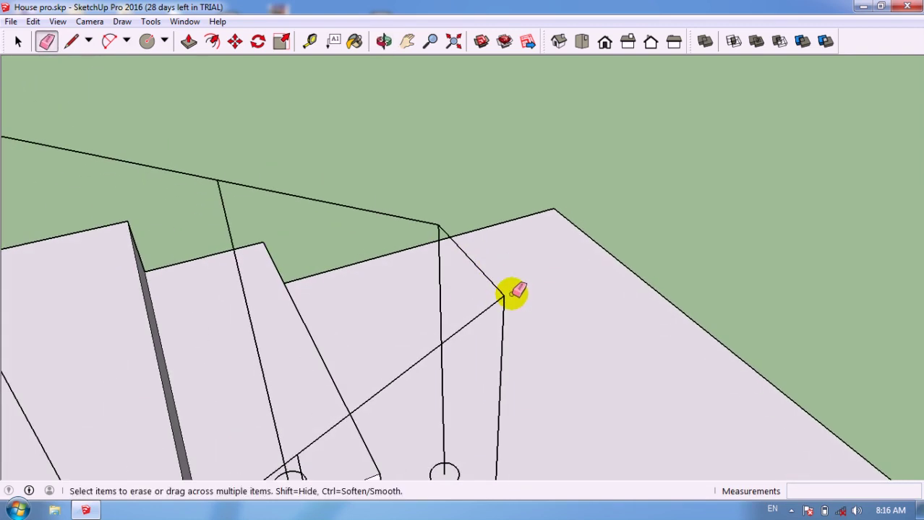
# Round the other rail corner with a 5.5-bulge arc and erase the face inside it
pyautogui.press('a')
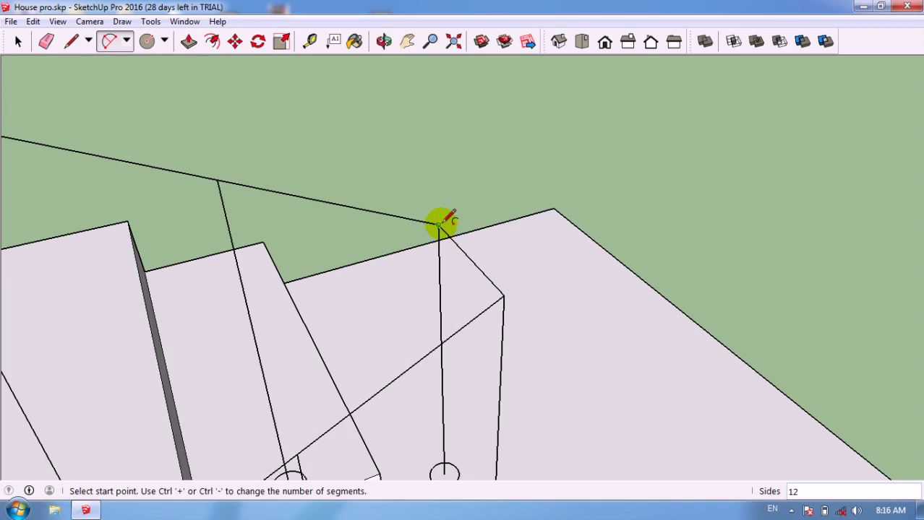
pyautogui.click(438, 225)
pyautogui.click(503, 295)
pyautogui.write('5.5')
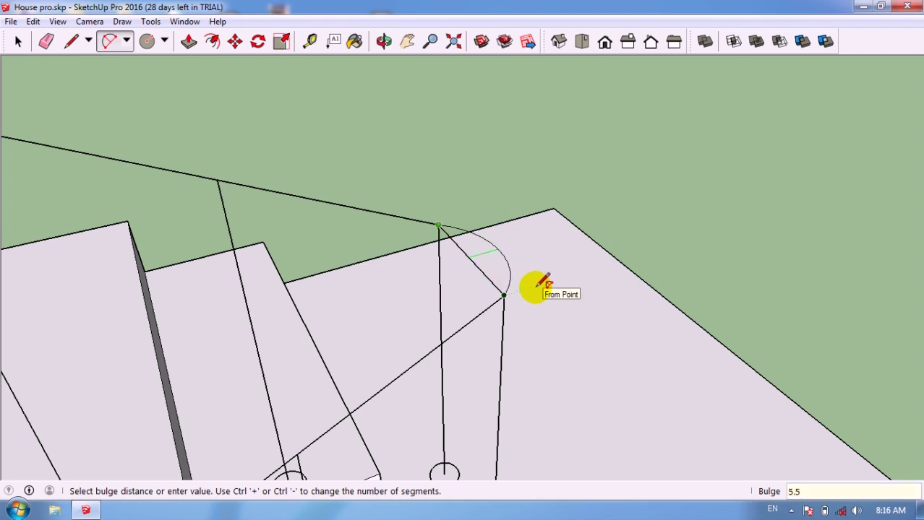
pyautogui.press('Return')
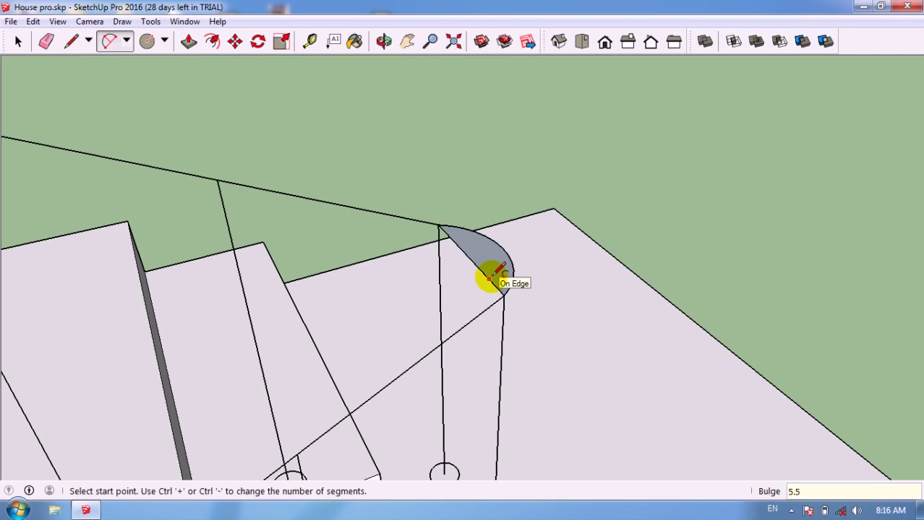
pyautogui.press('e')
pyautogui.click(473, 271)
pyautogui.scroll(-2, 498, 275)
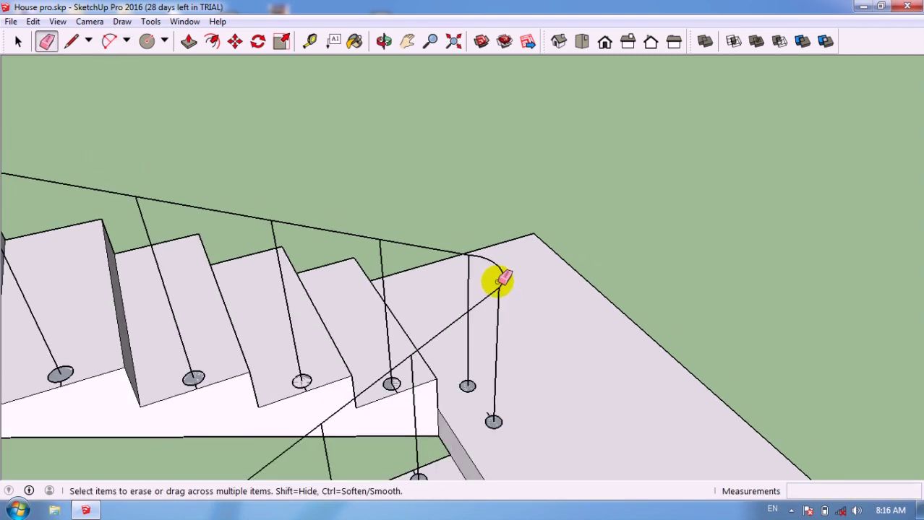
pyautogui.scroll(-3, 462, 288)
pyautogui.scroll(-1, 484, 282)
pyautogui.scroll(-3, 433, 311)
pyautogui.scroll(2, 455, 333)
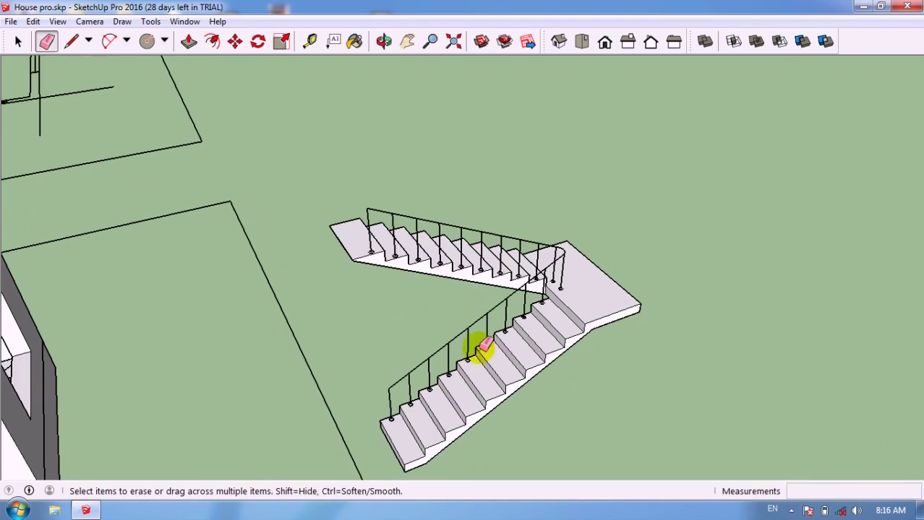
pyautogui.scroll(-2, 436, 403)
pyautogui.scroll(1, 417, 352)
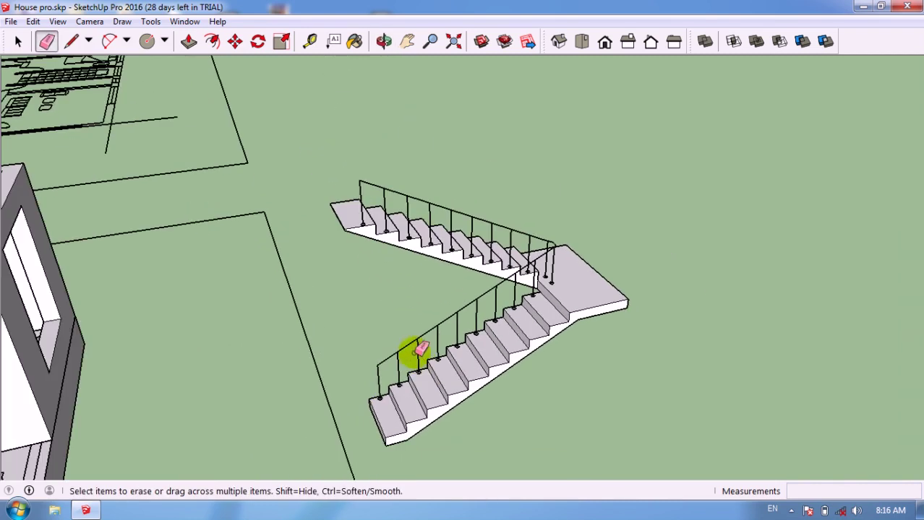
pyautogui.scroll(2, 448, 357)
pyautogui.scroll(2, 405, 354)
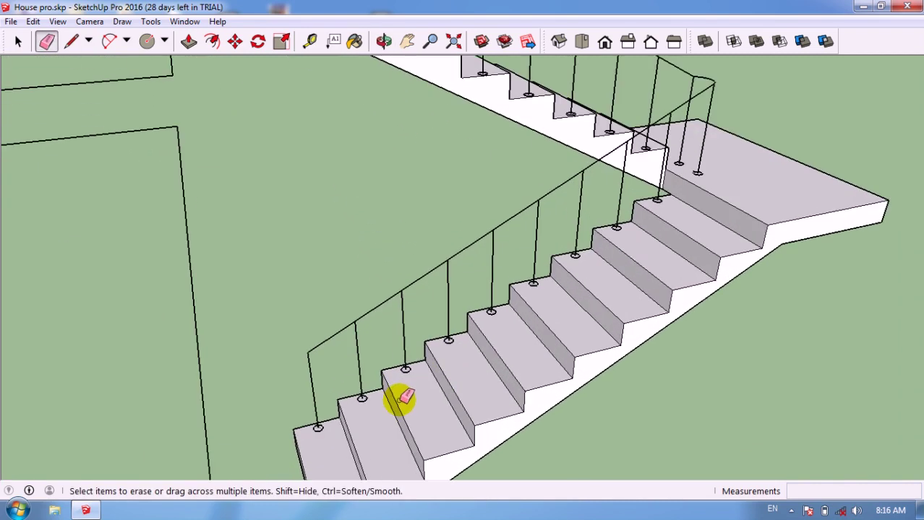
pyautogui.scroll(2, 383, 394)
pyautogui.scroll(-2, 365, 396)
pyautogui.scroll(2, 355, 398)
pyautogui.scroll(2, 325, 408)
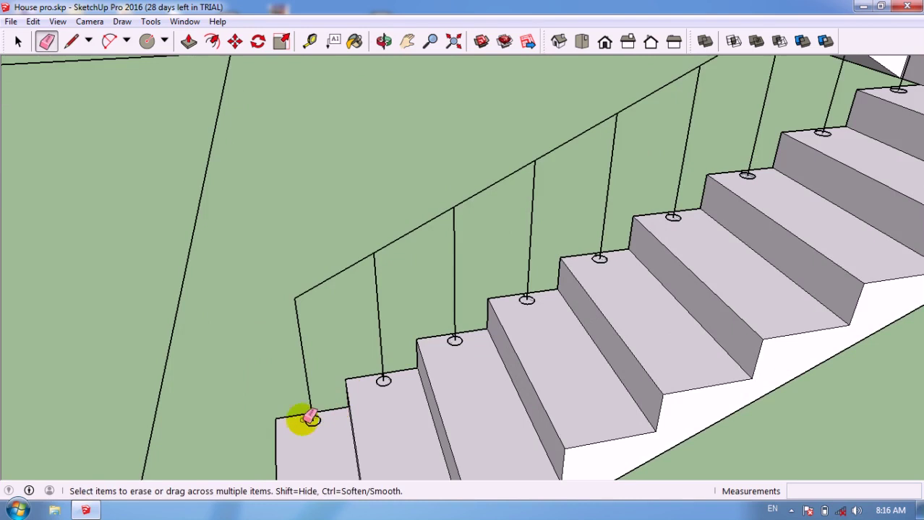
pyautogui.scroll(-3, 405, 311)
pyautogui.scroll(2, 408, 315)
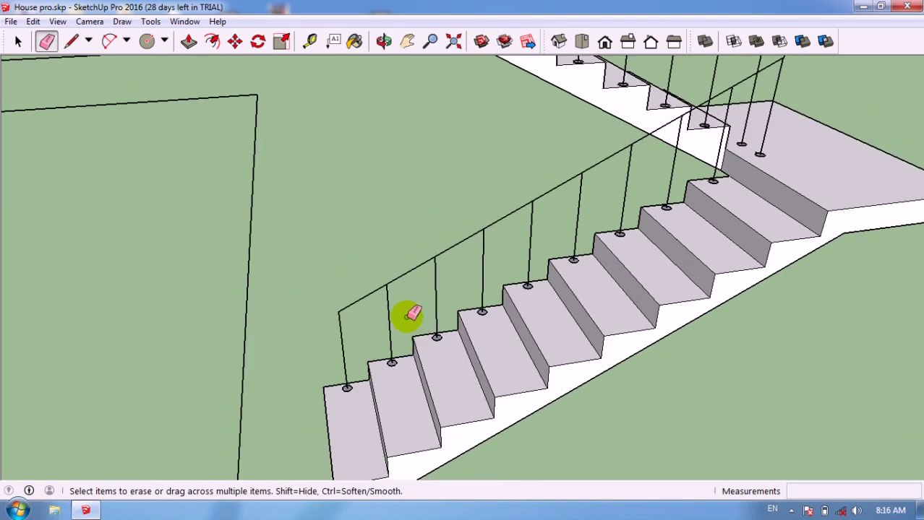
# Follow Me the bottom baluster circle up the lower flight, around the landing, onto the upper flight
pyautogui.click(150, 22)
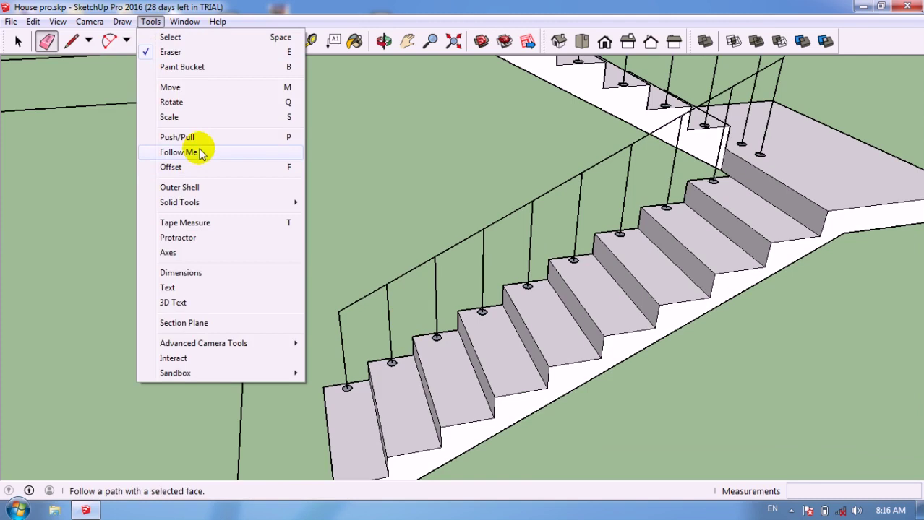
pyautogui.click(180, 137)
pyautogui.scroll(2, 351, 391)
pyautogui.scroll(3, 351, 391)
pyautogui.scroll(3, 348, 391)
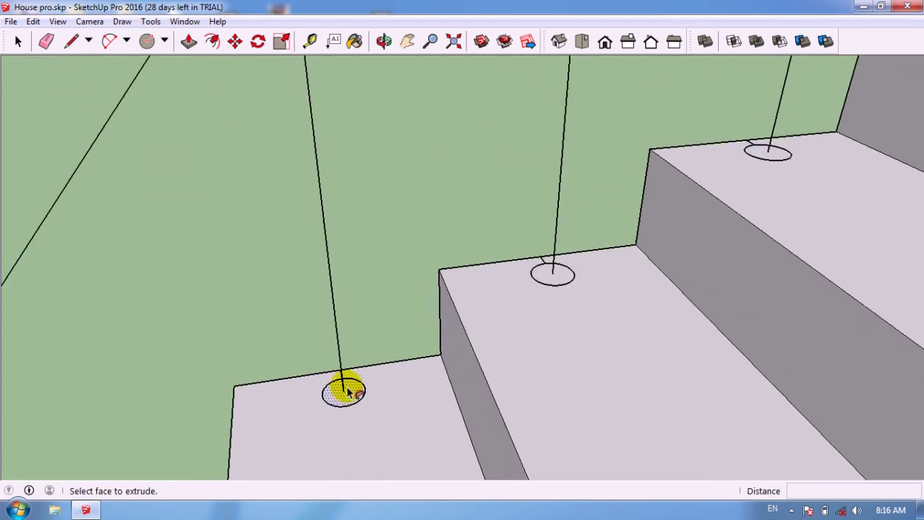
pyautogui.scroll(-3, 318, 314)
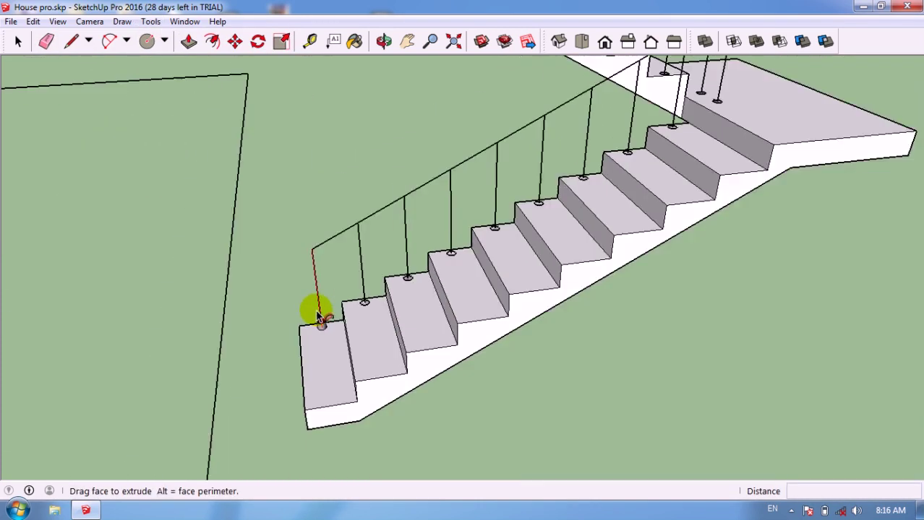
pyautogui.scroll(-3, 307, 289)
pyautogui.scroll(2, 318, 261)
pyautogui.scroll(1, 320, 289)
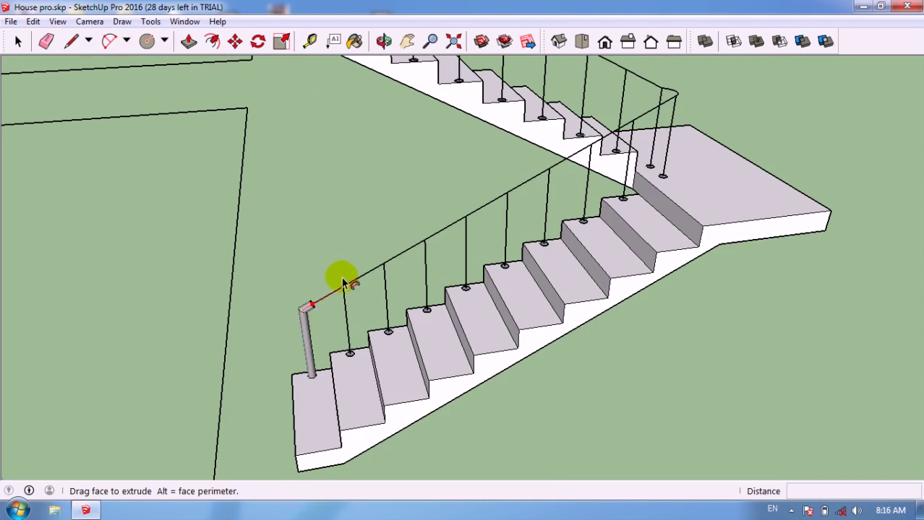
pyautogui.click(344, 272)
pyautogui.scroll(-3, 405, 282)
pyautogui.scroll(2, 430, 256)
pyautogui.scroll(1, 413, 262)
pyautogui.click(392, 268)
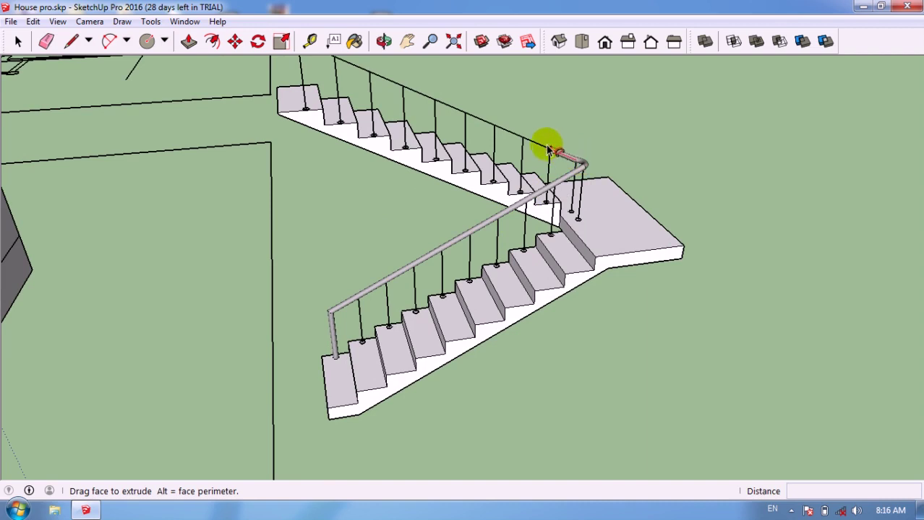
pyautogui.click(480, 125)
pyautogui.scroll(-2, 469, 263)
pyautogui.scroll(1, 370, 148)
pyautogui.scroll(2, 419, 127)
pyautogui.scroll(1, 416, 123)
pyautogui.scroll(-2, 408, 144)
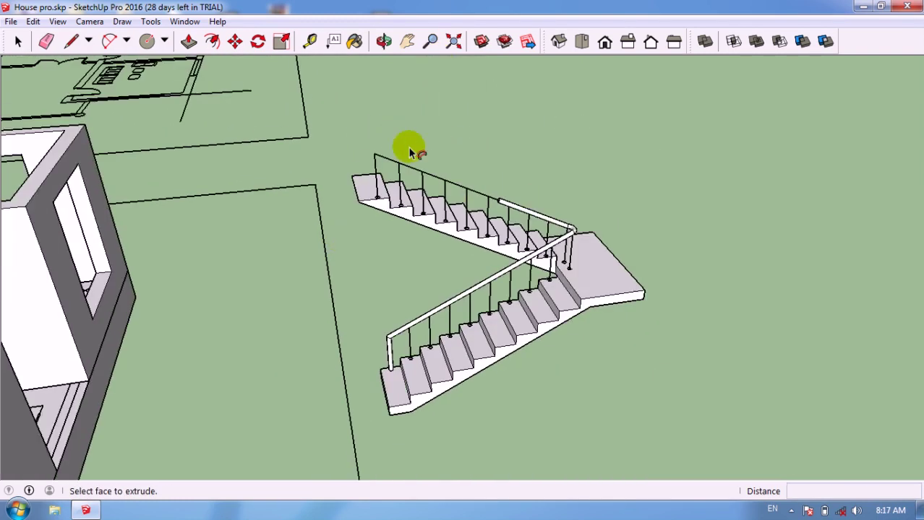
pyautogui.scroll(2, 390, 174)
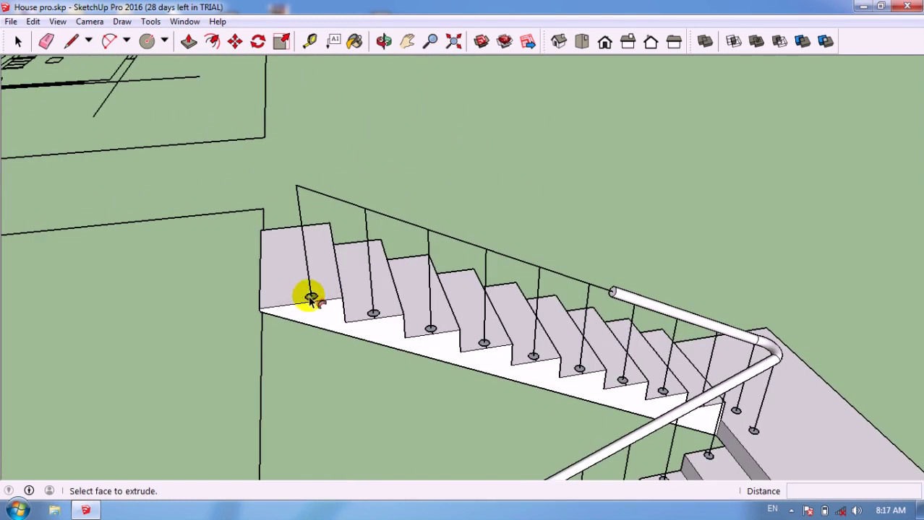
# Sweep the top baluster circle along the upper rail to join the existing tube
pyautogui.moveTo(311, 297)
pyautogui.mouseDown()
pyautogui.moveTo(296, 189)
pyautogui.moveTo(586, 283)
pyautogui.mouseUp()
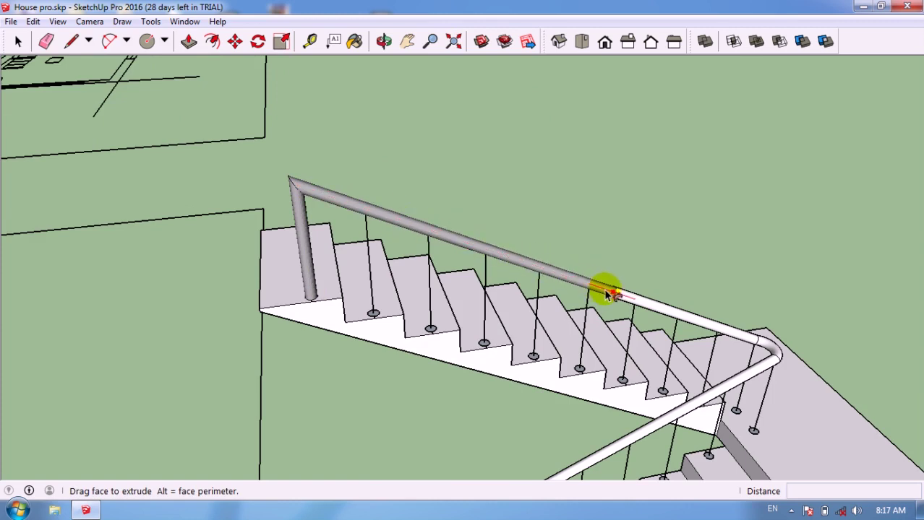
pyautogui.moveTo(617, 297); pyautogui.dragTo(615, 295)
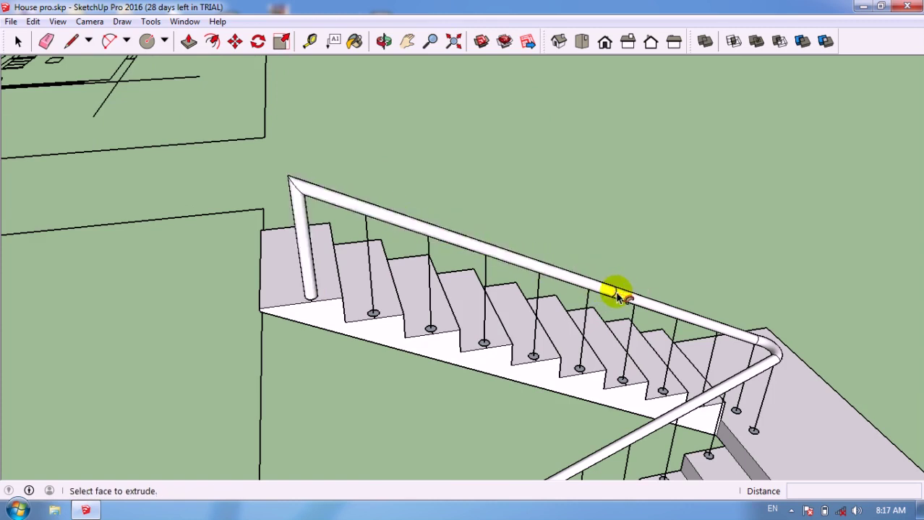
pyautogui.scroll(-1, 491, 251)
pyautogui.scroll(2, 561, 289)
pyautogui.scroll(3, 597, 230)
pyautogui.scroll(-2, 597, 230)
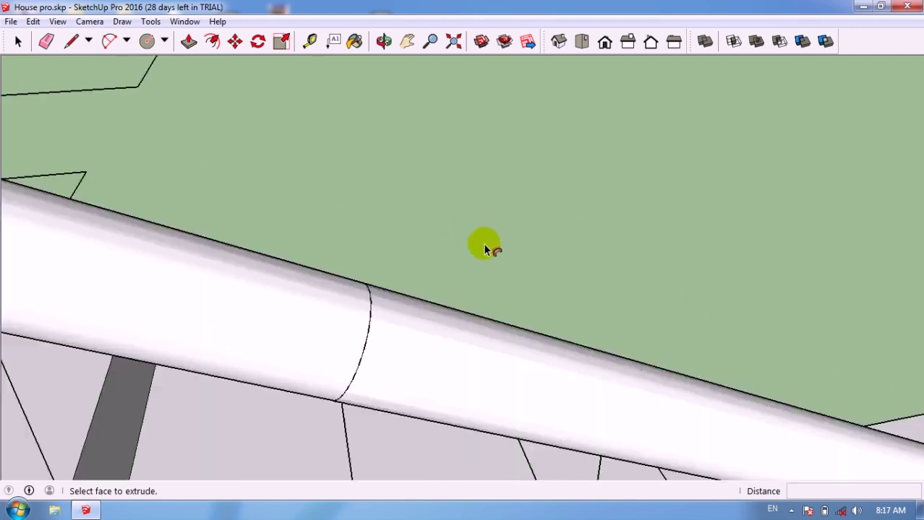
pyautogui.scroll(-3, 483, 243)
# Raise the landing baluster circle into a post reaching the handrail, then inspect it from several sides
pyautogui.moveTo(580, 342); pyautogui.dragTo(511, 287, button='middle')
pyautogui.scroll(-3, 512, 287)
pyautogui.scroll(3, 485, 324)
pyautogui.moveTo(515, 319)
pyautogui.mouseDown(button='middle')
pyautogui.moveTo(242, 375)
pyautogui.moveTo(316, 341)
pyautogui.mouseUp(button='middle')
pyautogui.scroll(-3, 316, 341)
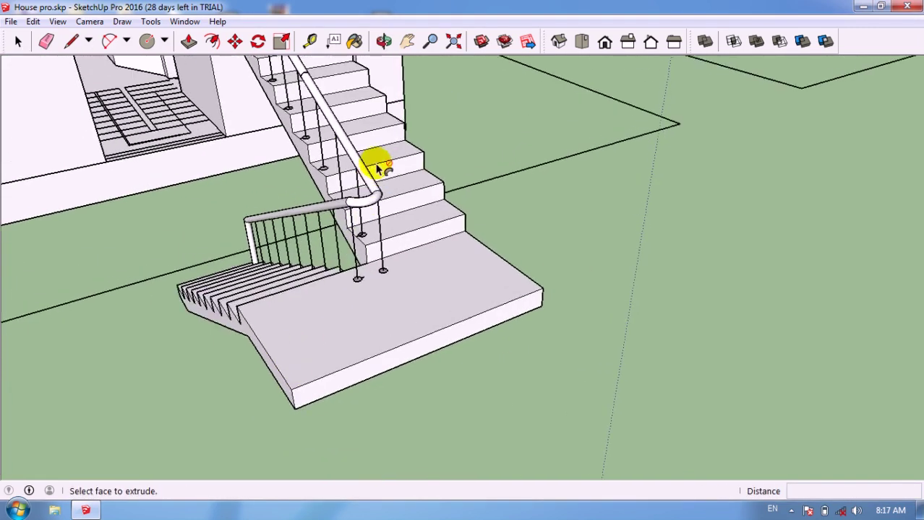
pyautogui.scroll(3, 377, 289)
pyautogui.scroll(2, 394, 359)
pyautogui.moveTo(400, 359)
pyautogui.mouseDown()
pyautogui.moveTo(375, 134)
pyautogui.moveTo(389, 117)
pyautogui.moveTo(381, 113)
pyautogui.mouseUp()
pyautogui.moveTo(382, 113)
pyautogui.mouseDown(button='middle')
pyautogui.moveTo(303, 137)
pyautogui.moveTo(307, 169)
pyautogui.moveTo(370, 193)
pyautogui.mouseUp(button='middle')
pyautogui.scroll(-3, 319, 374)
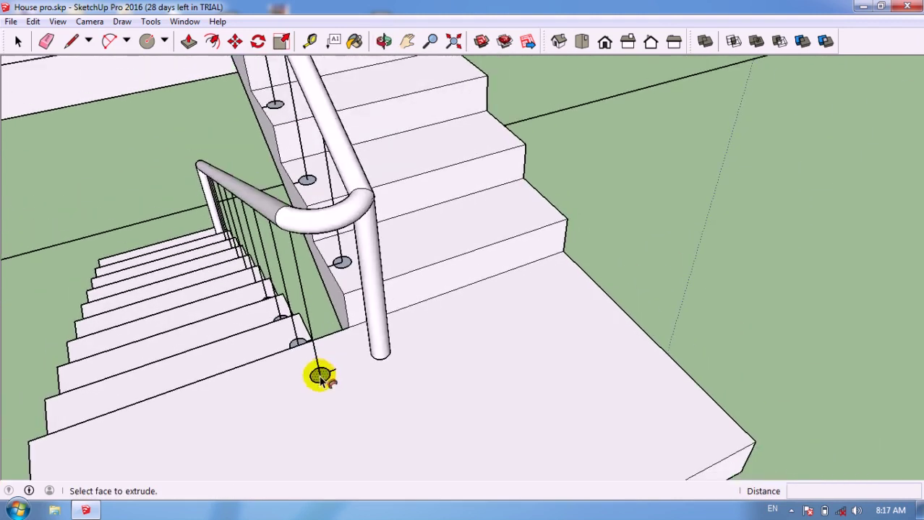
pyautogui.scroll(3, 324, 377)
pyautogui.moveTo(324, 377)
pyautogui.mouseDown(button='middle')
pyautogui.moveTo(396, 345)
pyautogui.moveTo(396, 368)
pyautogui.mouseUp(button='middle')
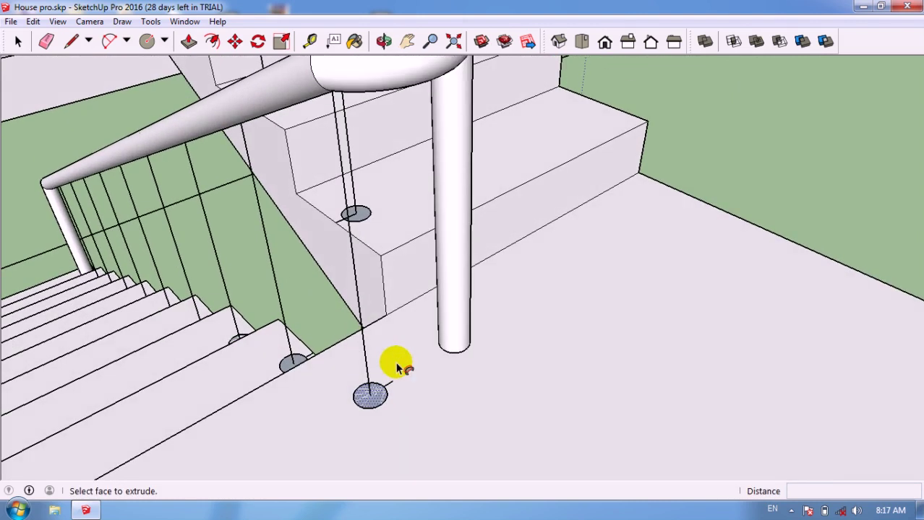
pyautogui.scroll(-2, 394, 383)
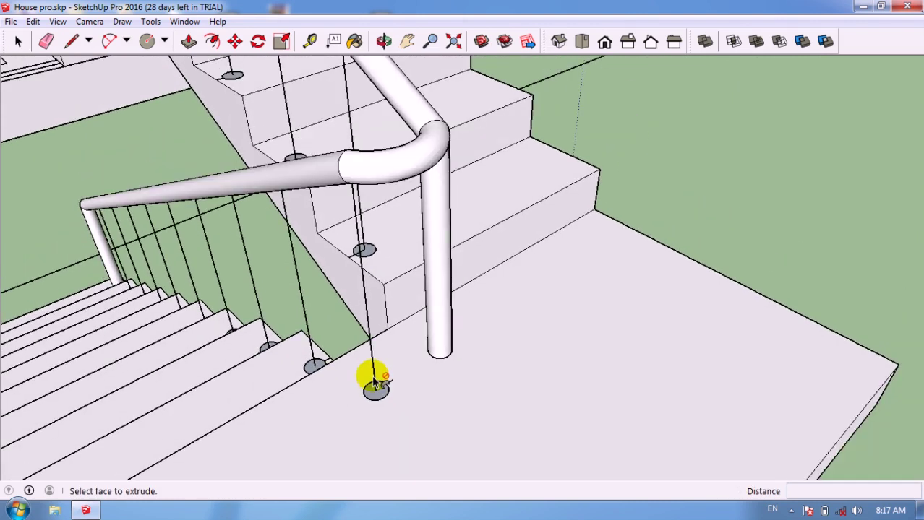
# With Push/Pull, raise the first three baluster circles into 60 cm posts
pyautogui.press('p')
pyautogui.scroll(2, 375, 387)
pyautogui.moveTo(375, 387)
pyautogui.mouseDown()
pyautogui.moveTo(341, 258)
pyautogui.moveTo(339, 283)
pyautogui.mouseUp()
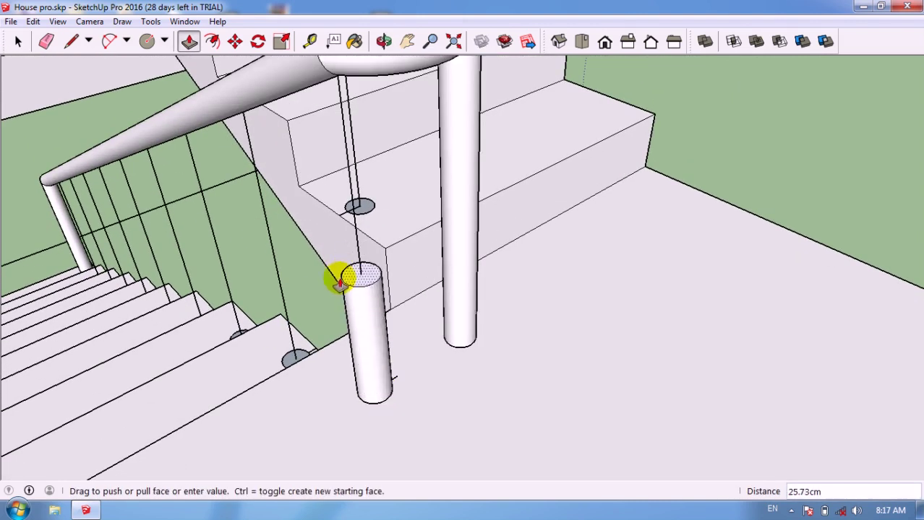
pyautogui.write('60')
pyautogui.press('Return')
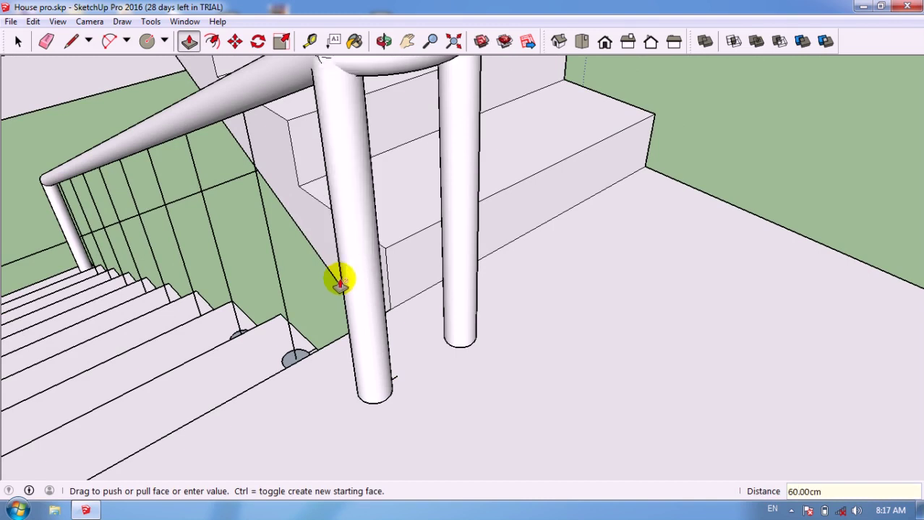
pyautogui.scroll(-2, 338, 274)
pyautogui.scroll(5, 316, 295)
pyautogui.scroll(-1, 319, 335)
pyautogui.scroll(-2, 347, 307)
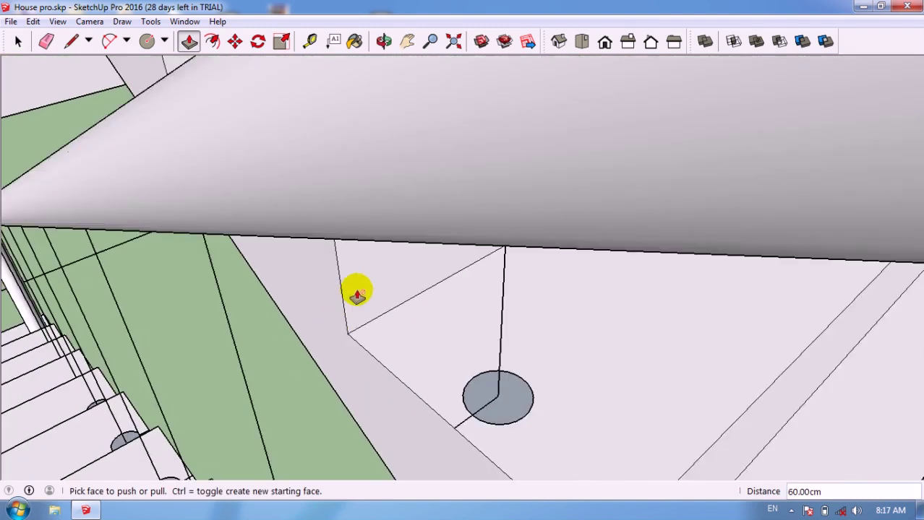
pyautogui.scroll(-2, 365, 289)
pyautogui.scroll(-1, 379, 285)
pyautogui.scroll(2, 375, 347)
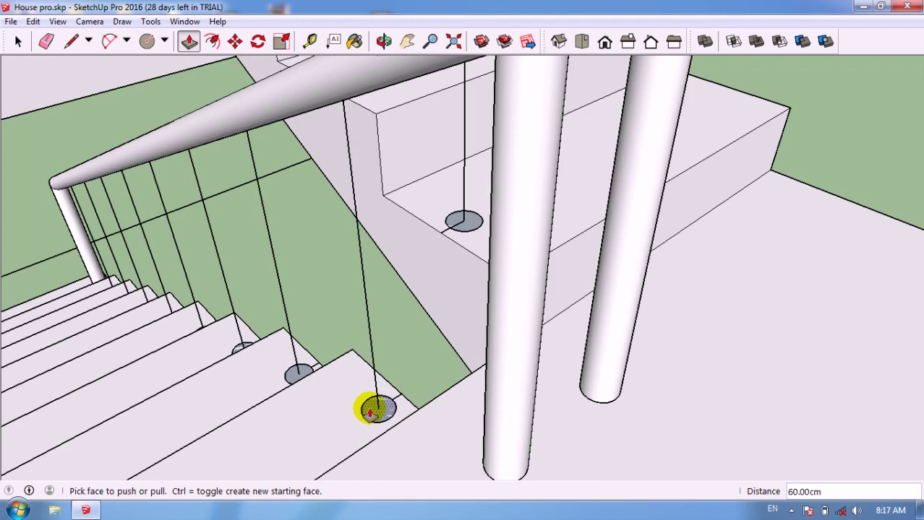
pyautogui.moveTo(370, 411); pyautogui.dragTo(354, 313)
pyautogui.write('60')
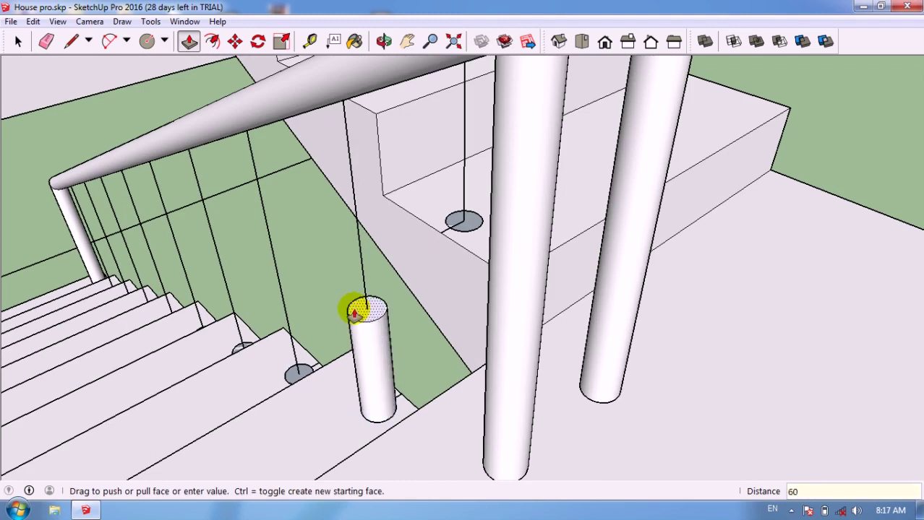
pyautogui.press('Return')
pyautogui.moveTo(299, 372); pyautogui.dragTo(293, 302)
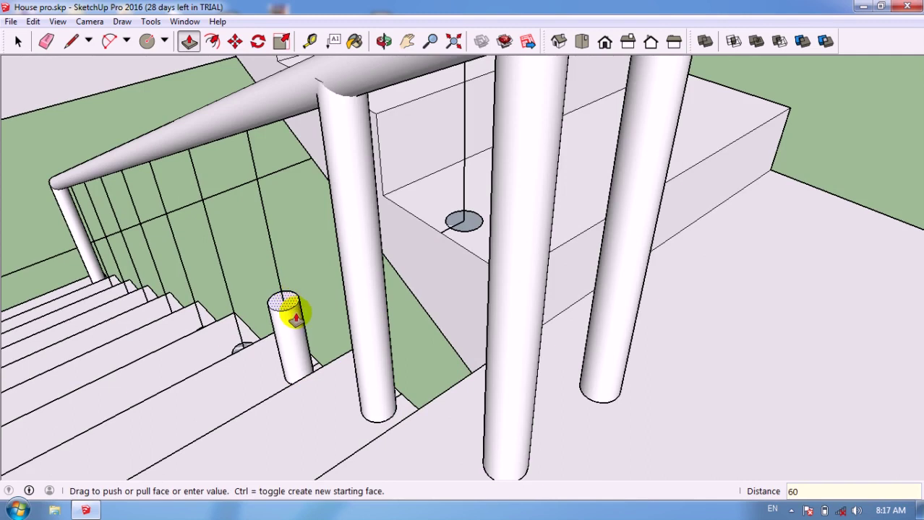
pyautogui.press('Return')
# Raise the next three baluster circles on the lower steps to 60 cm
pyautogui.scroll(-3, 296, 318)
pyautogui.scroll(4, 324, 351)
pyautogui.scroll(-3, 294, 332)
pyautogui.scroll(-1, 301, 332)
pyautogui.scroll(2, 341, 394)
pyautogui.scroll(2, 345, 380)
pyautogui.scroll(2, 336, 376)
pyautogui.moveTo(337, 374); pyautogui.dragTo(321, 331)
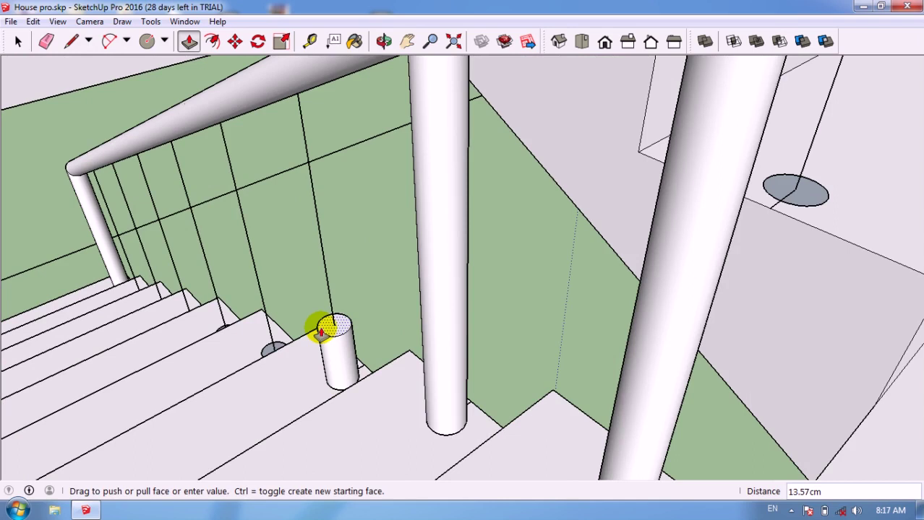
pyautogui.press('Return')
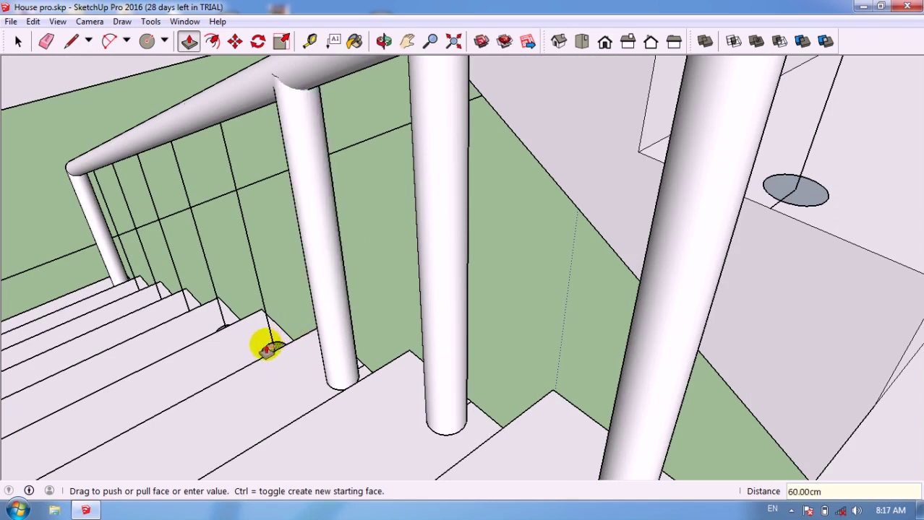
pyautogui.scroll(-5, 253, 281)
pyautogui.moveTo(293, 309); pyautogui.dragTo(351, 323, button='middle')
pyautogui.scroll(2, 216, 341)
pyautogui.scroll(4, 255, 370)
pyautogui.click(255, 370)
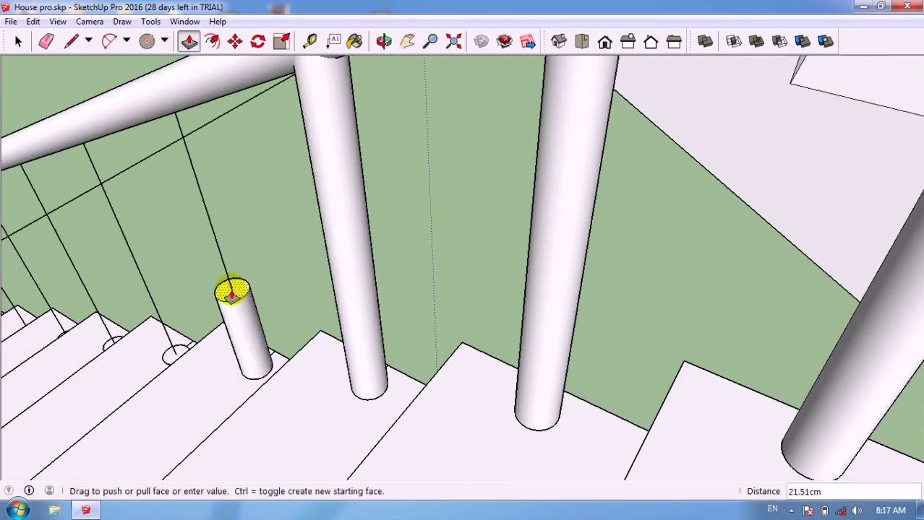
pyautogui.write('0')
pyautogui.press('Return')
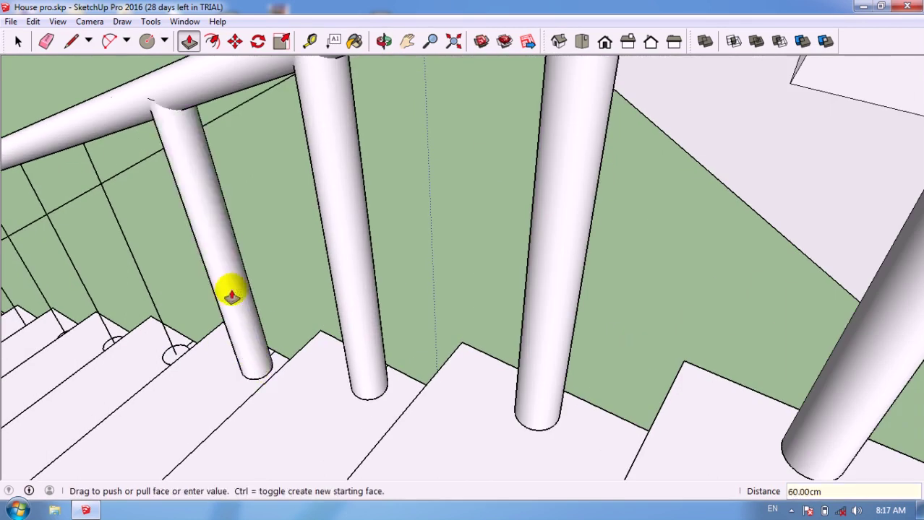
pyautogui.scroll(-5, 292, 324)
pyautogui.scroll(2, 232, 330)
pyautogui.scroll(3, 264, 334)
pyautogui.scroll(3, 264, 334)
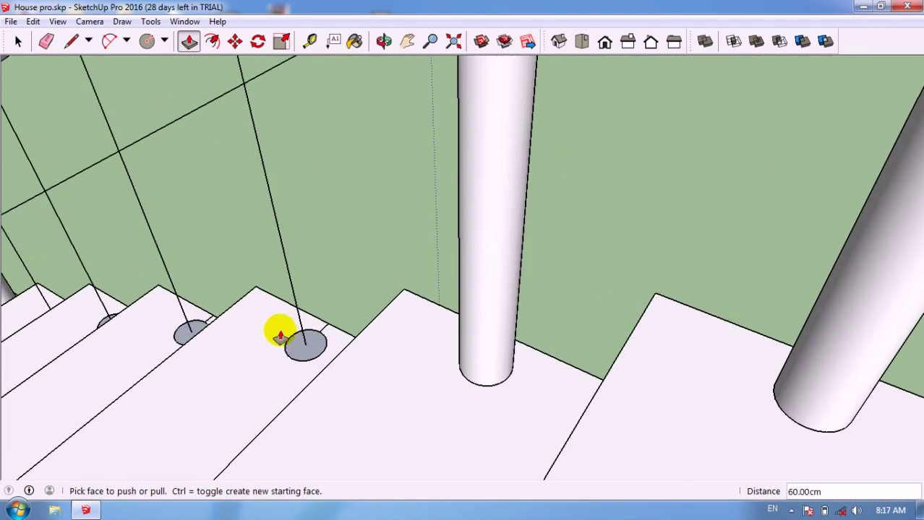
pyautogui.click(297, 344)
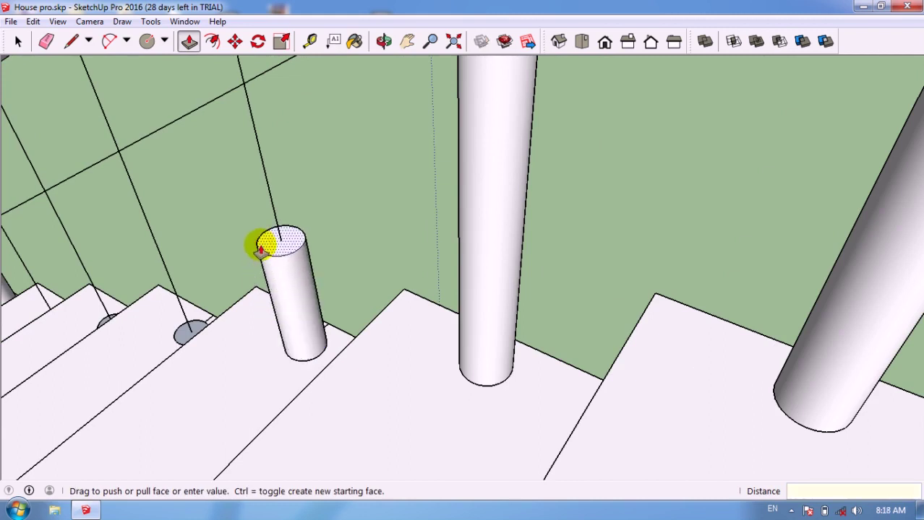
pyautogui.write('60')
pyautogui.press('Return')
# Extrude three more balusters, one up to the handrail and two at 60 cm
pyautogui.scroll(-3, 359, 366)
pyautogui.scroll(-3, 232, 371)
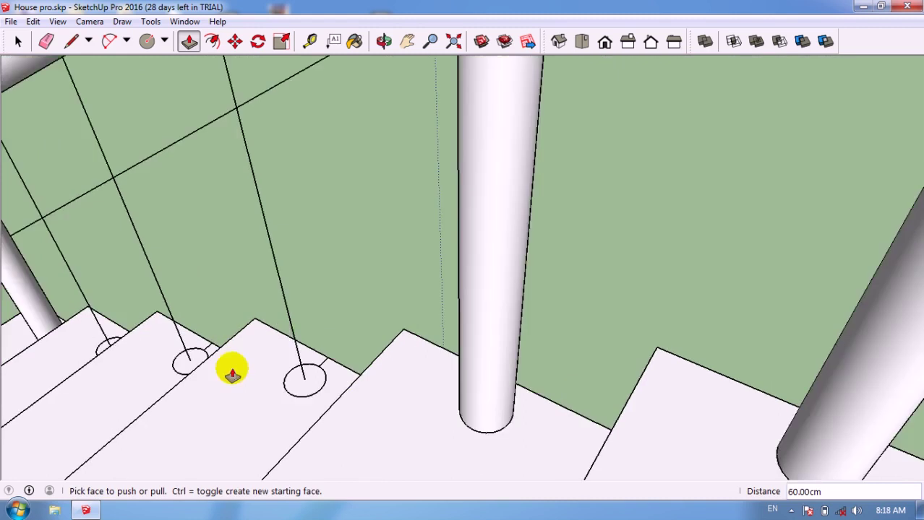
pyautogui.scroll(-3, 298, 371)
pyautogui.scroll(2, 298, 372)
pyautogui.scroll(2, 304, 341)
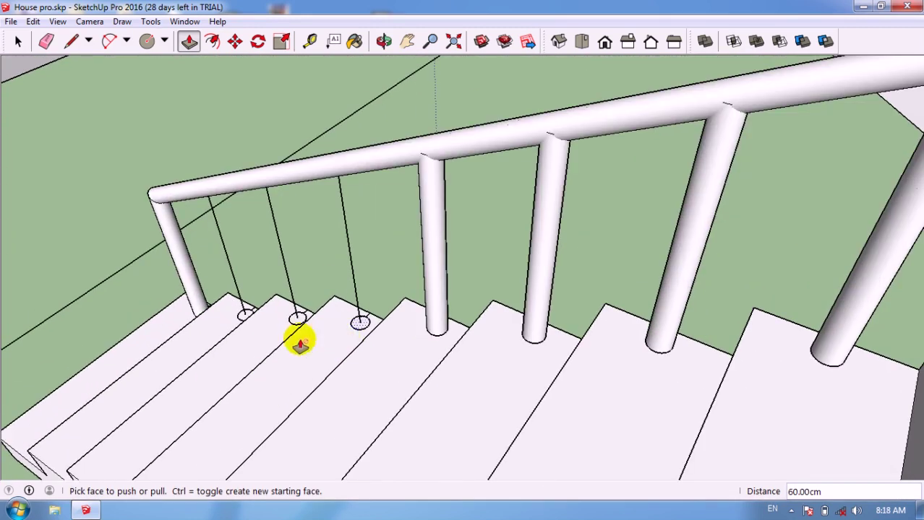
pyautogui.scroll(2, 340, 322)
pyautogui.scroll(1, 366, 319)
pyautogui.click(363, 323)
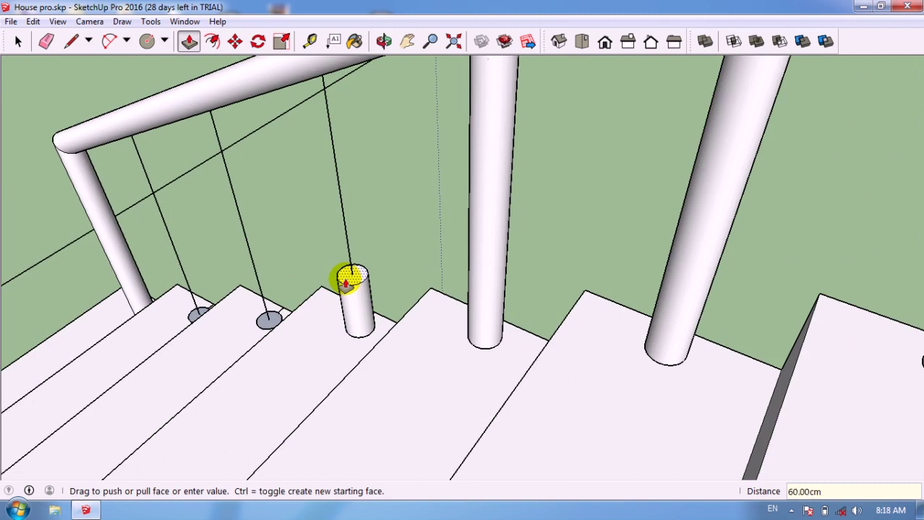
pyautogui.click(307, 285)
pyautogui.click(264, 323)
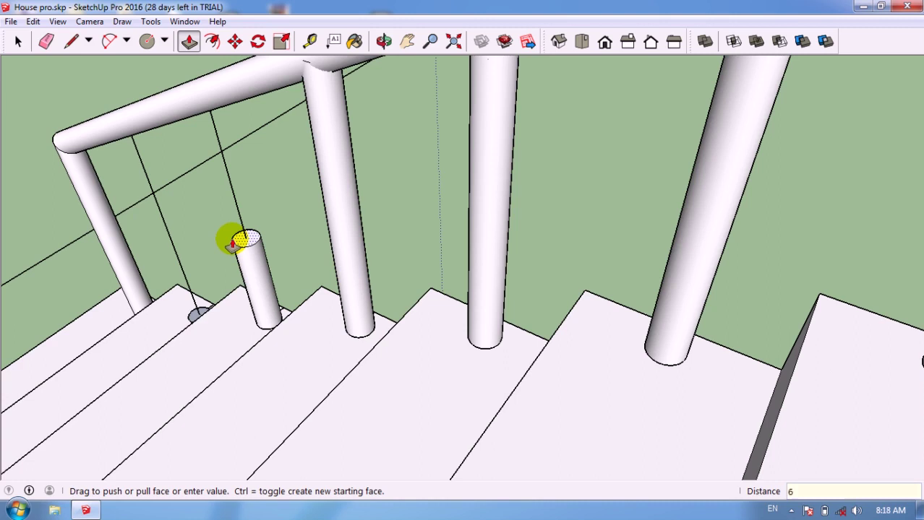
pyautogui.write('0')
pyautogui.press('Return')
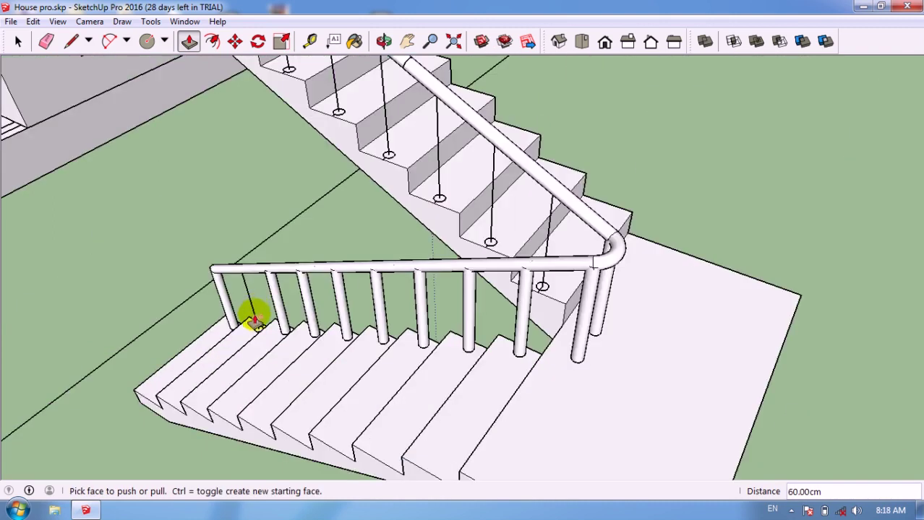
pyautogui.scroll(3, 254, 320)
pyautogui.scroll(3, 255, 330)
pyautogui.click(259, 347)
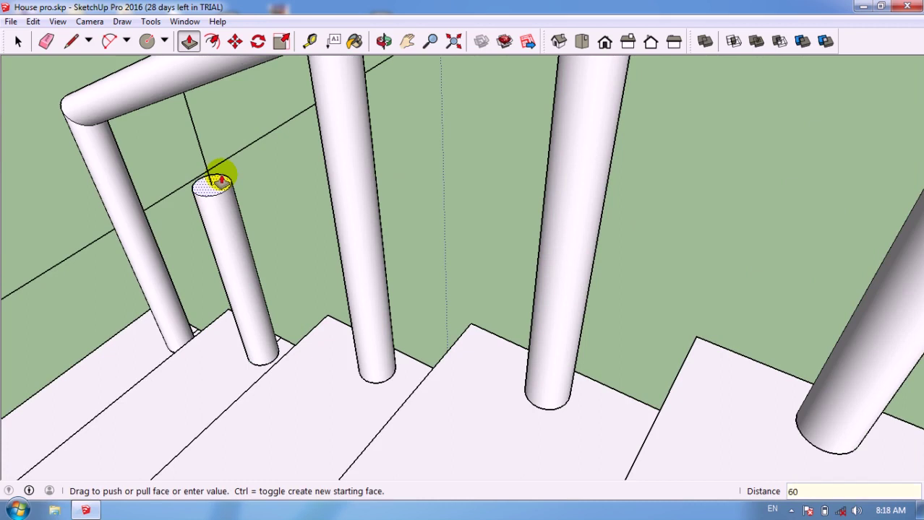
pyautogui.press('Return')
# Raise three balusters near the stair foot to 60 cm
pyautogui.scroll(-5, 172, 305)
pyautogui.scroll(-3, 268, 274)
pyautogui.moveTo(268, 274)
pyautogui.mouseDown(button='middle')
pyautogui.moveTo(114, 283)
pyautogui.moveTo(381, 204)
pyautogui.moveTo(326, 253)
pyautogui.moveTo(311, 248)
pyautogui.mouseUp(button='middle')
pyautogui.scroll(-5, 246, 403)
pyautogui.moveTo(246, 402); pyautogui.dragTo(381, 65, button='middle')
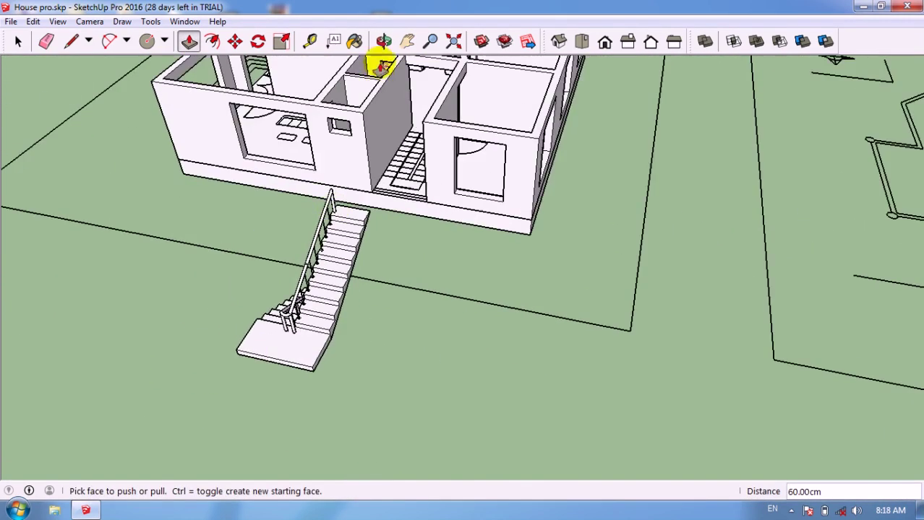
pyautogui.scroll(3, 309, 269)
pyautogui.scroll(2, 272, 378)
pyautogui.scroll(2, 363, 291)
pyautogui.scroll(2, 294, 357)
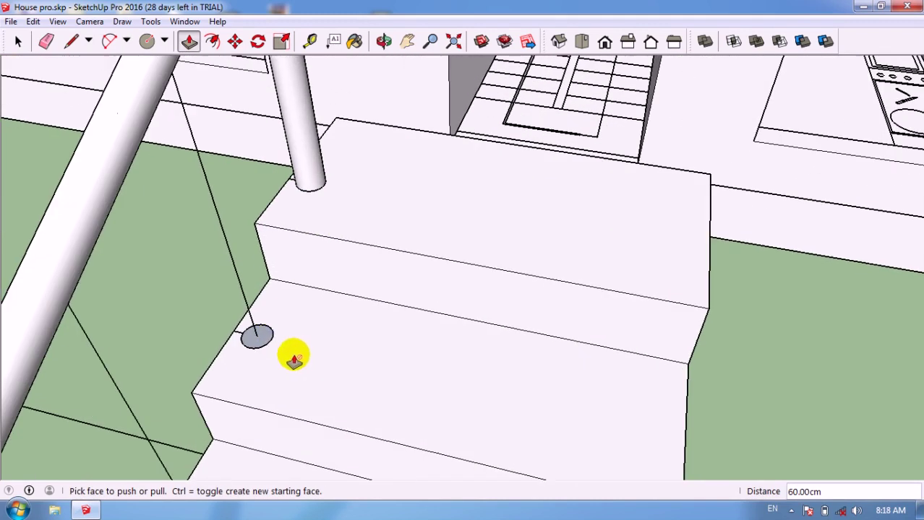
pyautogui.click(254, 337)
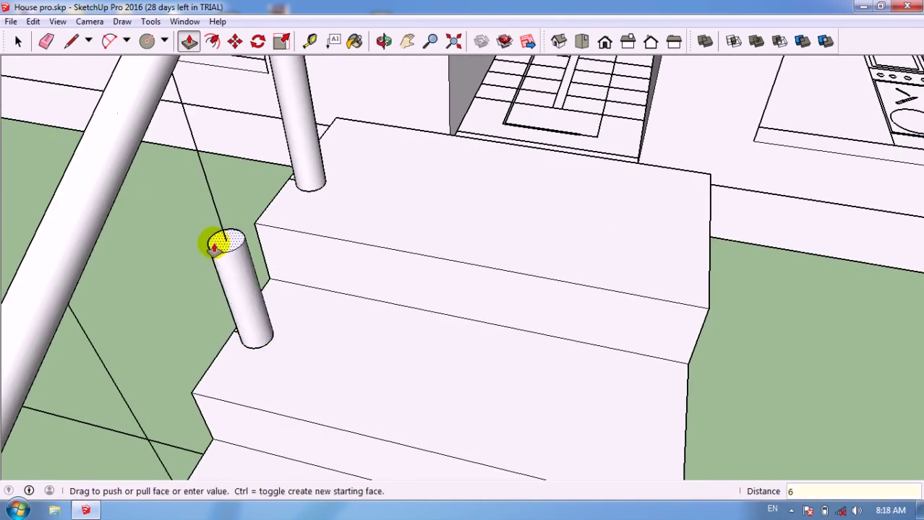
pyautogui.write('0')
pyautogui.press('Return')
pyautogui.scroll(-3, 246, 362)
pyautogui.scroll(3, 217, 367)
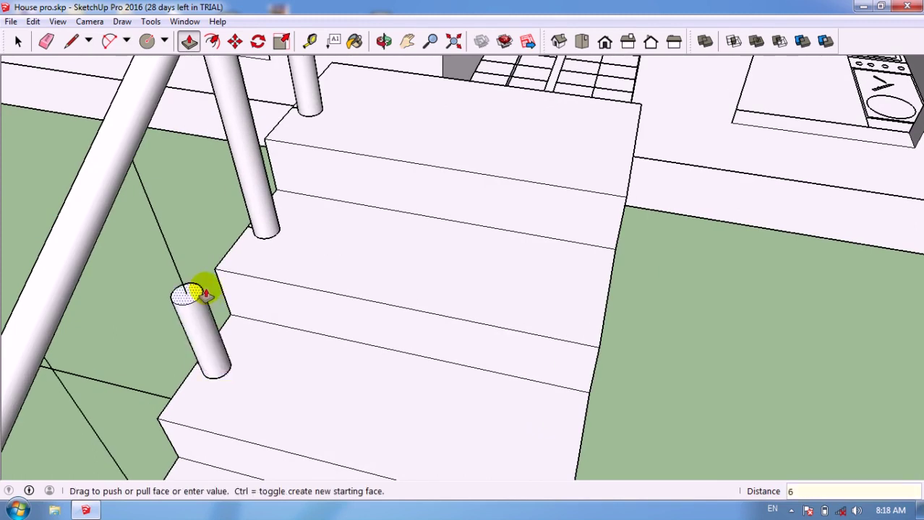
pyautogui.click(206, 294)
pyautogui.scroll(-3, 217, 275)
pyautogui.scroll(1, 92, 371)
pyautogui.scroll(1, 206, 371)
pyautogui.scroll(2, 277, 345)
pyautogui.click(278, 346)
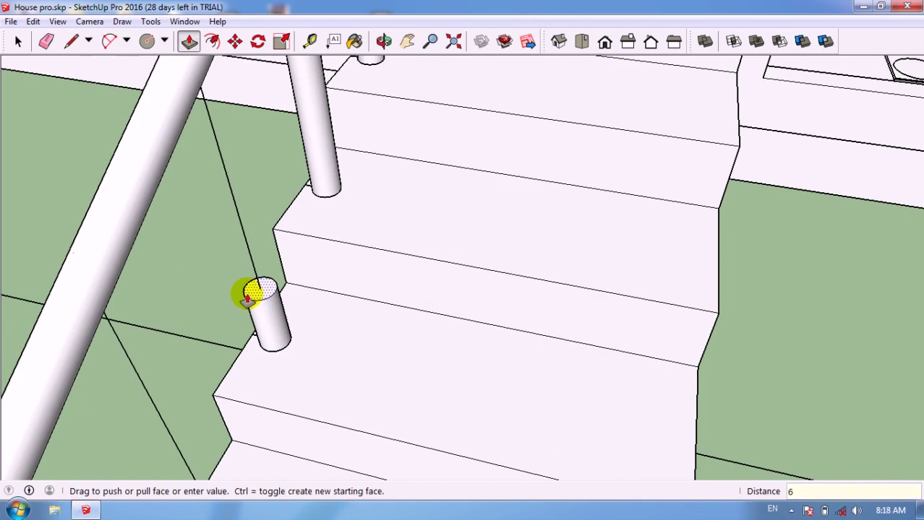
pyautogui.press('Return')
pyautogui.scroll(-1, 250, 293)
pyautogui.scroll(3, 218, 327)
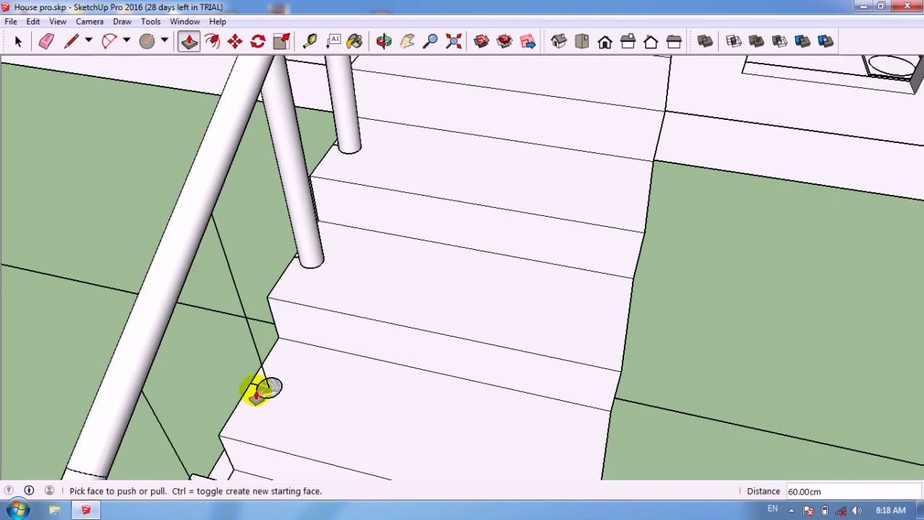
# Push up four more tread circles into 60 cm balusters
pyautogui.moveTo(268, 394); pyautogui.dragTo(241, 331)
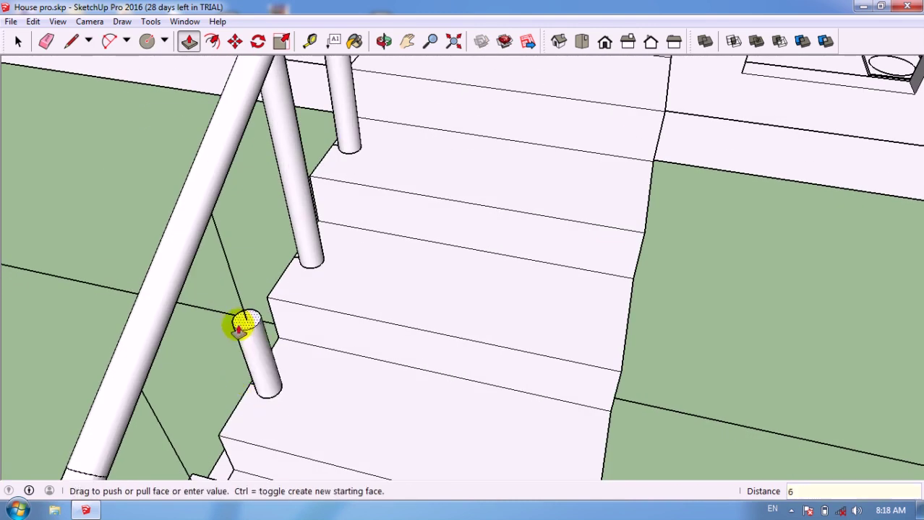
pyautogui.write('0')
pyautogui.press('Return')
pyautogui.scroll(-2, 238, 324)
pyautogui.scroll(-3, 234, 354)
pyautogui.scroll(3, 239, 374)
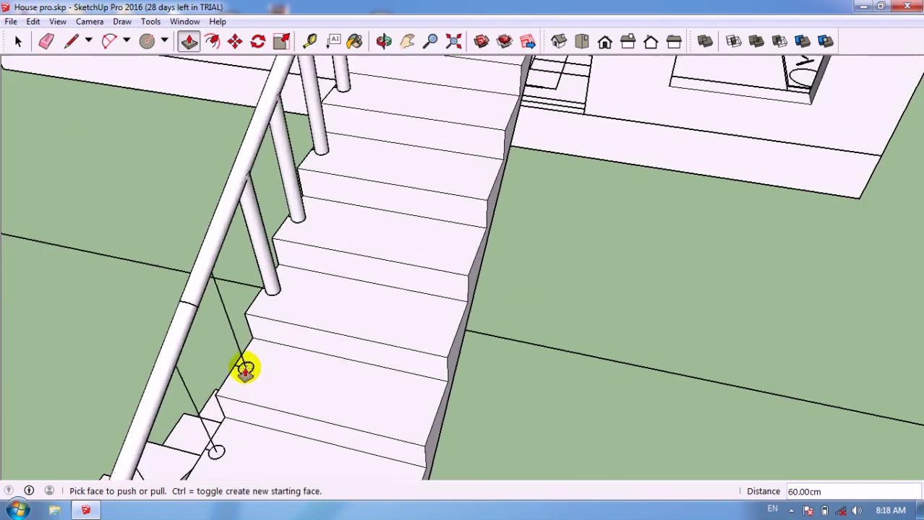
pyautogui.scroll(2, 243, 371)
pyautogui.moveTo(245, 370); pyautogui.dragTo(213, 344)
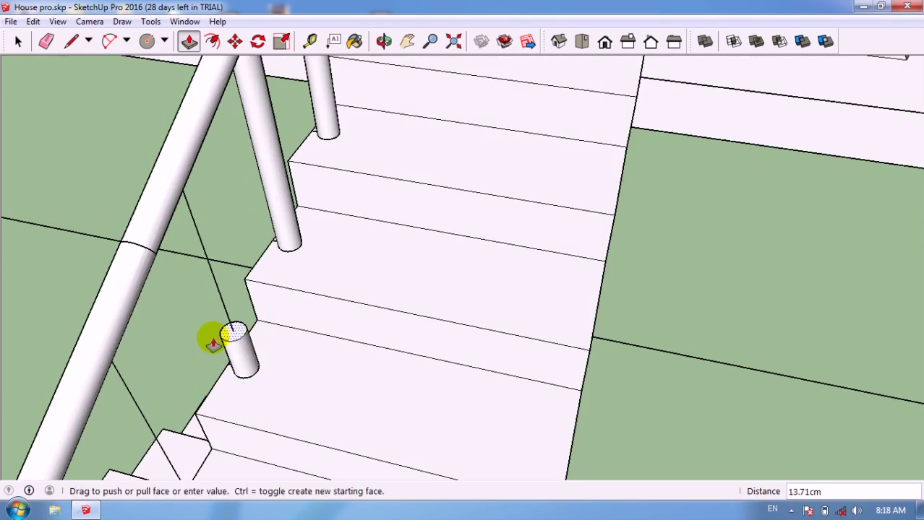
pyautogui.write('60')
pyautogui.press('Return')
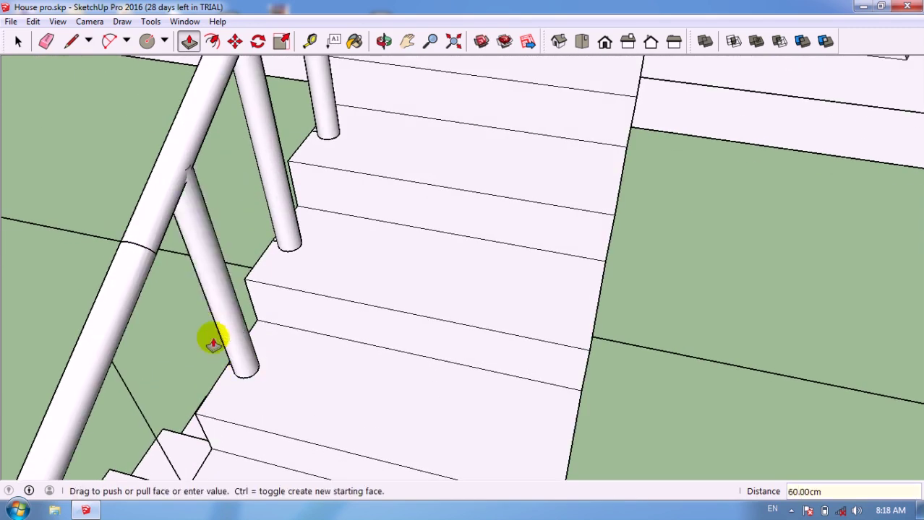
pyautogui.scroll(-2, 226, 315)
pyautogui.scroll(-2, 191, 412)
pyautogui.scroll(3, 199, 408)
pyautogui.scroll(2, 199, 409)
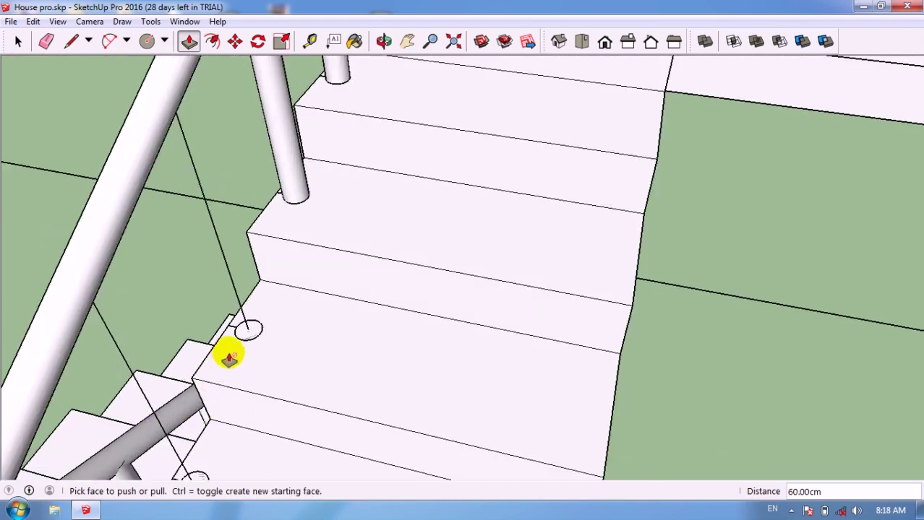
pyautogui.moveTo(239, 332); pyautogui.dragTo(228, 248)
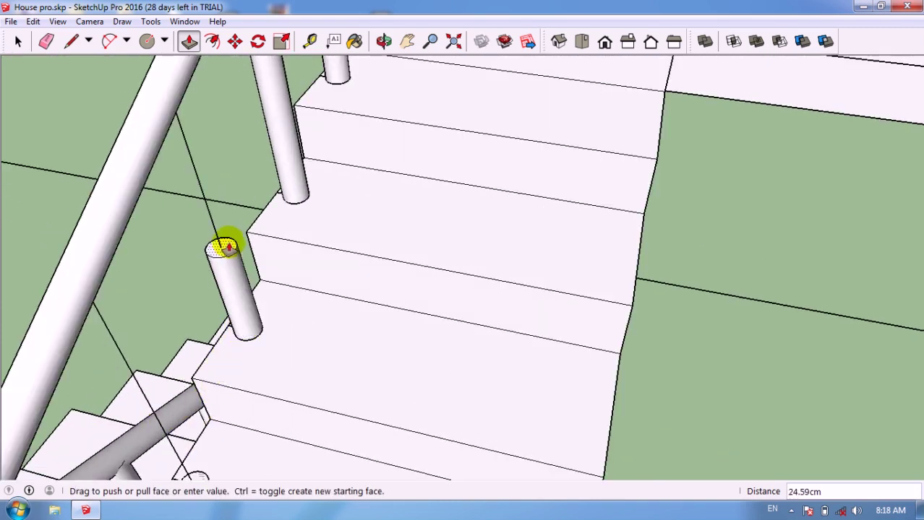
pyautogui.write('60')
pyautogui.scroll(-2, 228, 247)
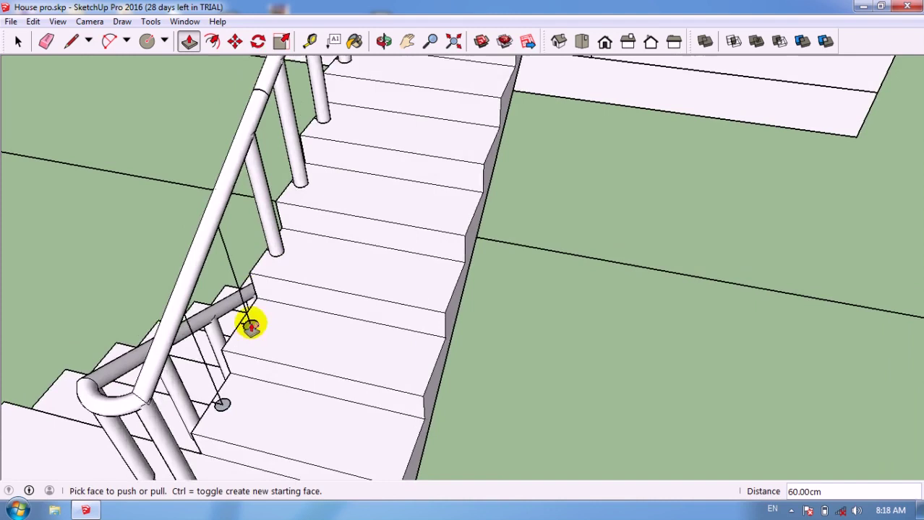
pyautogui.scroll(2, 249, 325)
pyautogui.moveTo(250, 332); pyautogui.dragTo(233, 270)
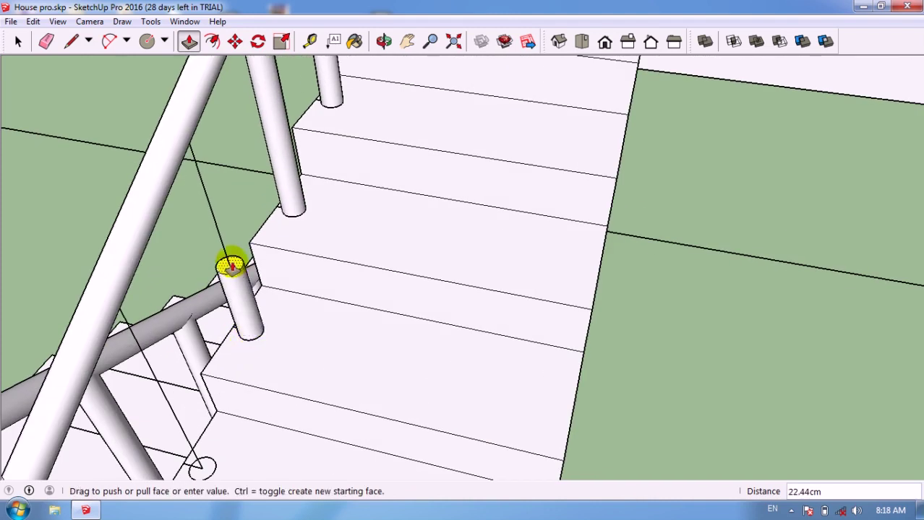
pyautogui.press('Return')
pyautogui.scroll(-1, 279, 233)
pyautogui.scroll(-1, 206, 382)
pyautogui.scroll(2, 258, 289)
pyautogui.scroll(1, 257, 354)
# Raise the last baluster to 60 cm, view the whole staircase, and return to Select
pyautogui.moveTo(260, 355); pyautogui.dragTo(222, 224)
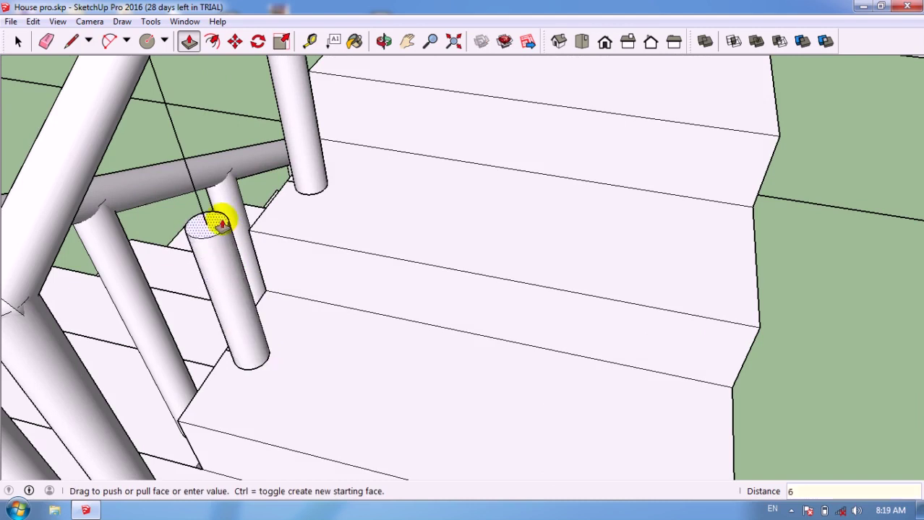
pyautogui.scroll(-2, 222, 217)
pyautogui.press('Return')
pyautogui.scroll(-2, 282, 244)
pyautogui.moveTo(283, 244)
pyautogui.mouseDown(button='middle')
pyautogui.moveTo(274, 233)
pyautogui.moveTo(374, 237)
pyautogui.moveTo(378, 278)
pyautogui.moveTo(674, 274)
pyautogui.mouseUp(button='middle')
pyautogui.scroll(-2, 373, 238)
pyautogui.scroll(-1, 595, 271)
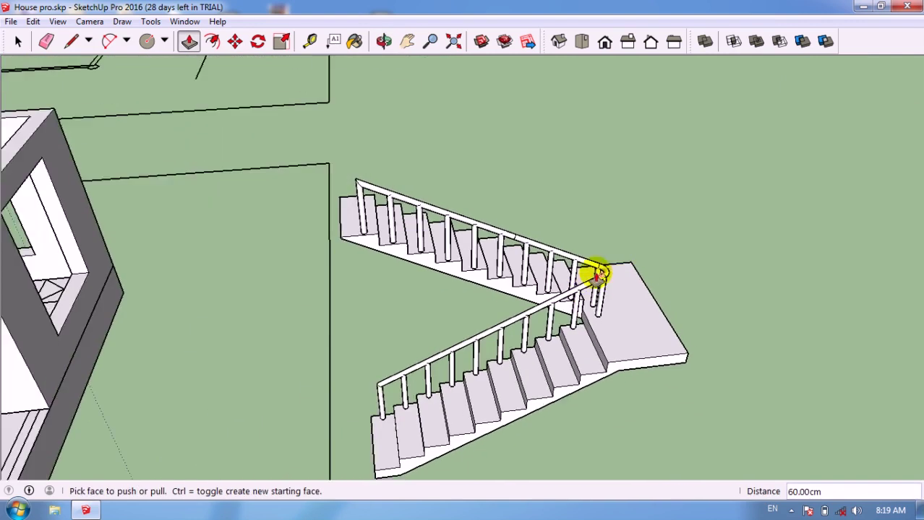
pyautogui.scroll(-1, 543, 201)
pyautogui.scroll(2, 519, 307)
pyautogui.press('space')
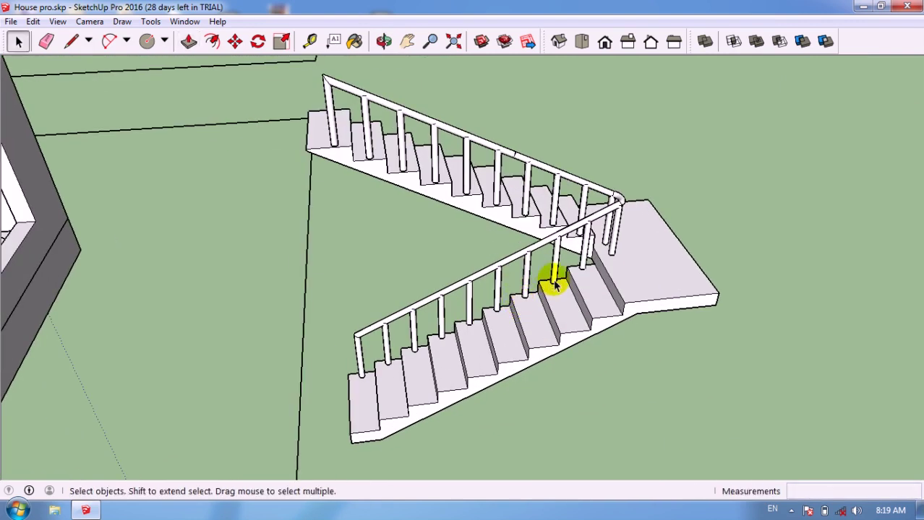
# Open the staircase group for editing and select across the stair geometry
pyautogui.click(577, 286)
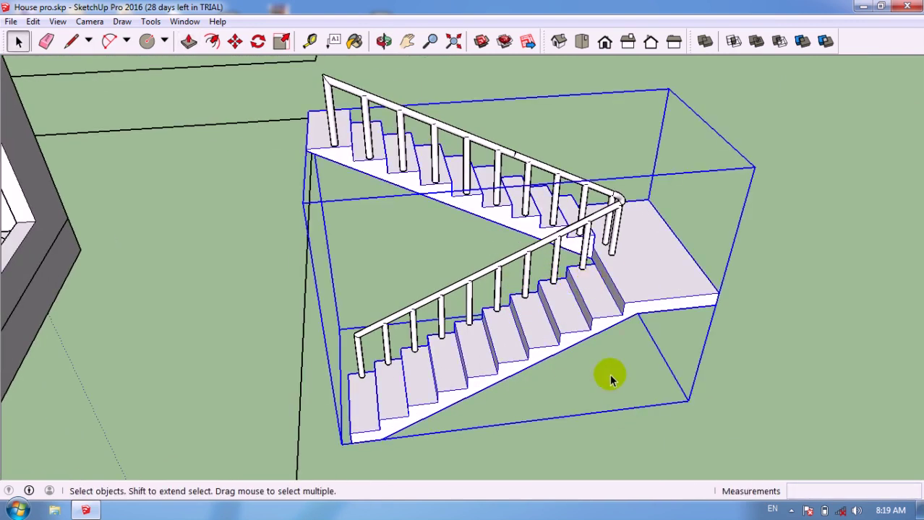
pyautogui.doubleClick(571, 293)
pyautogui.click(594, 293)
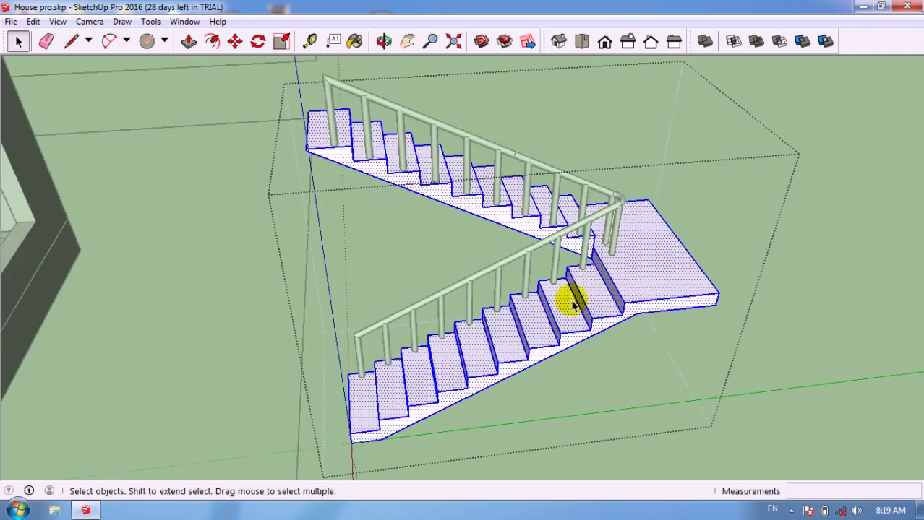
pyautogui.click(606, 373)
pyautogui.click(792, 374)
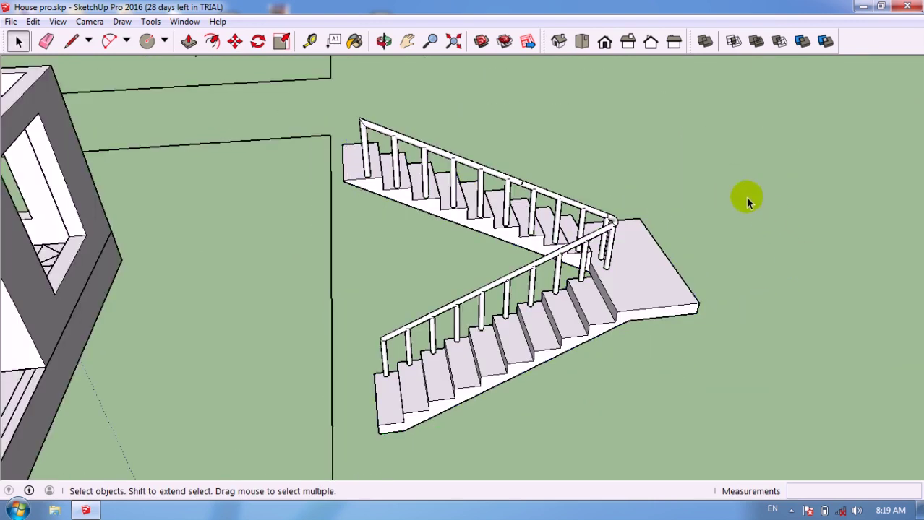
pyautogui.moveTo(766, 186); pyautogui.dragTo(856, 175, button='middle')
pyautogui.moveTo(849, 159); pyautogui.dragTo(571, 246)
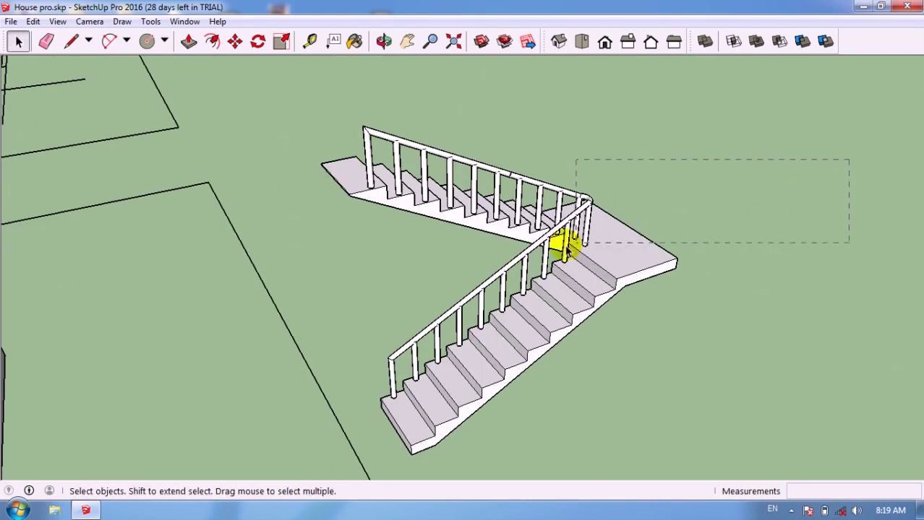
pyautogui.moveTo(264, 318); pyautogui.dragTo(670, 283)
pyautogui.moveTo(670, 283); pyautogui.dragTo(719, 126, button='middle')
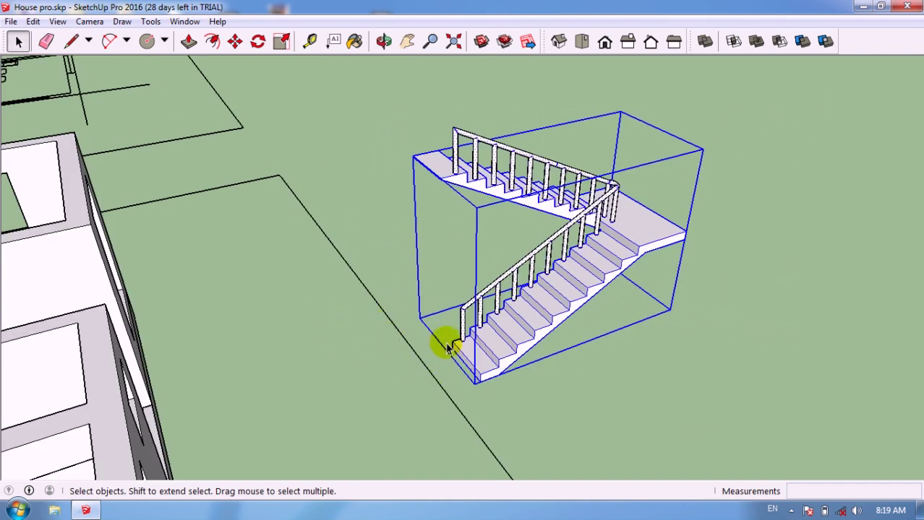
pyautogui.scroll(2, 464, 330)
pyautogui.scroll(2, 505, 343)
# Make the selected handrail and balusters their own group, then deselect it
pyautogui.click(561, 320)
pyautogui.scroll(3, 542, 239)
pyautogui.rightClick(535, 242)
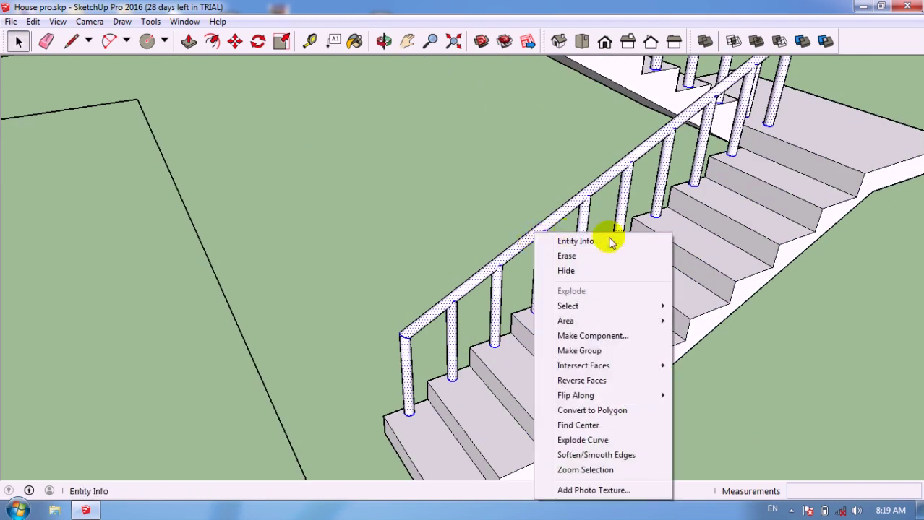
pyautogui.click(622, 351)
pyautogui.scroll(-3, 565, 327)
pyautogui.moveTo(547, 265)
pyautogui.mouseDown(button='middle')
pyautogui.moveTo(587, 192)
pyautogui.moveTo(398, 242)
pyautogui.moveTo(442, 241)
pyautogui.mouseUp(button='middle')
pyautogui.click(442, 241)
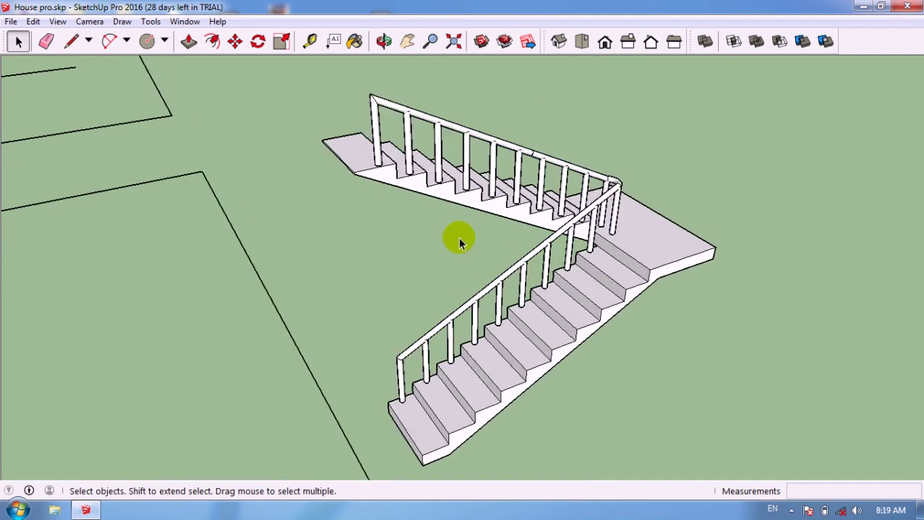
pyautogui.scroll(1, 457, 242)
pyautogui.scroll(1, 563, 171)
pyautogui.scroll(1, 520, 181)
pyautogui.scroll(1, 522, 182)
pyautogui.scroll(1, 462, 159)
pyautogui.scroll(2, 388, 127)
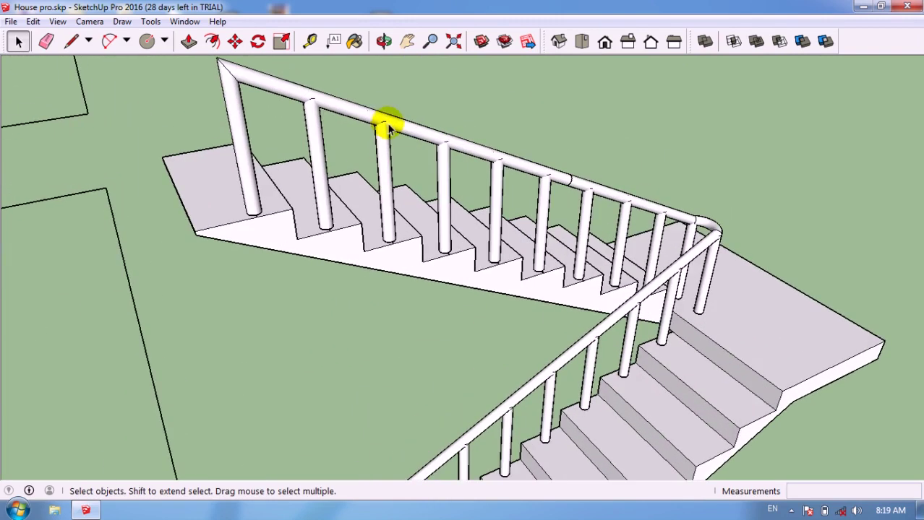
pyautogui.scroll(-1, 264, 165)
pyautogui.scroll(-1, 284, 220)
pyautogui.scroll(-1, 283, 221)
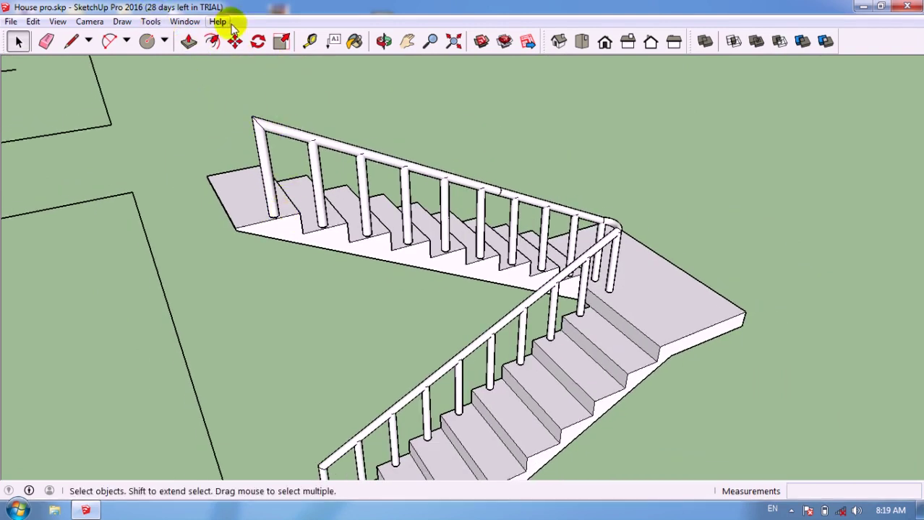
# With the Paint Bucket, choose Wood Cherry Original from the Wood materials library
pyautogui.click(354, 42)
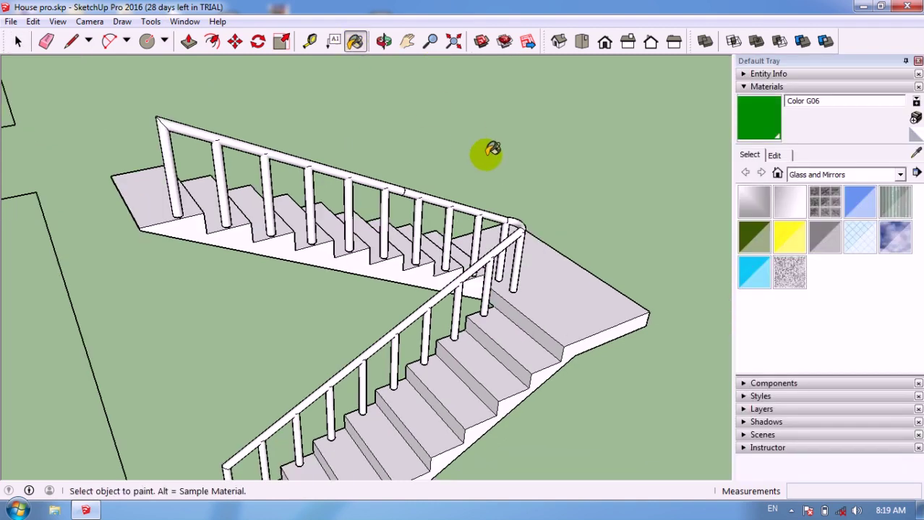
pyautogui.click(900, 177)
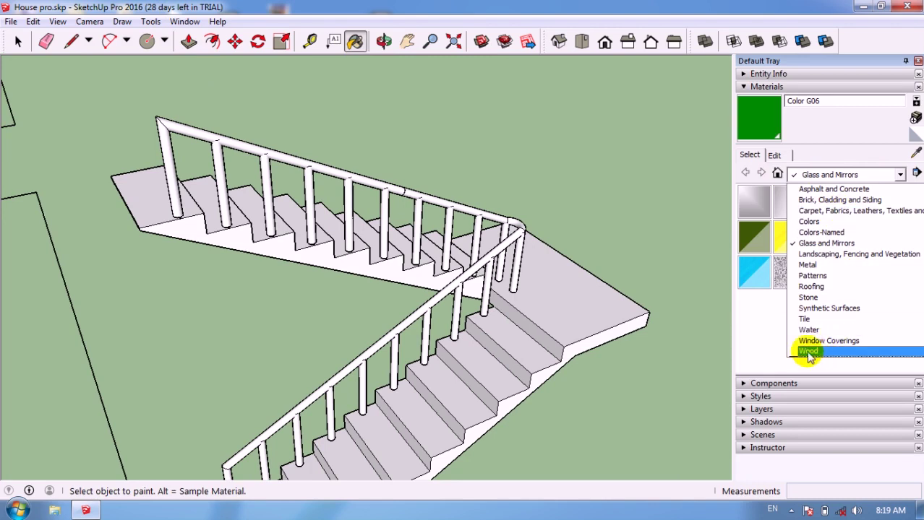
pyautogui.click(837, 267)
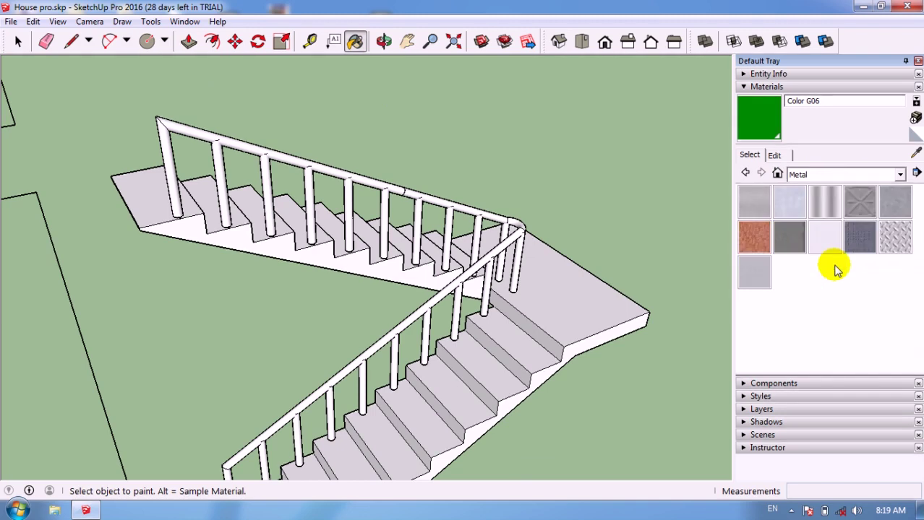
pyautogui.click(900, 174)
pyautogui.click(814, 351)
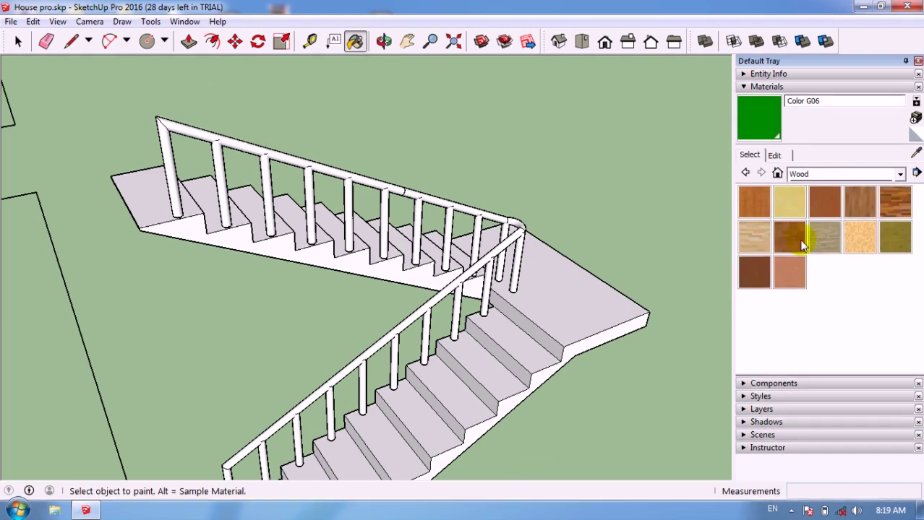
pyautogui.click(825, 202)
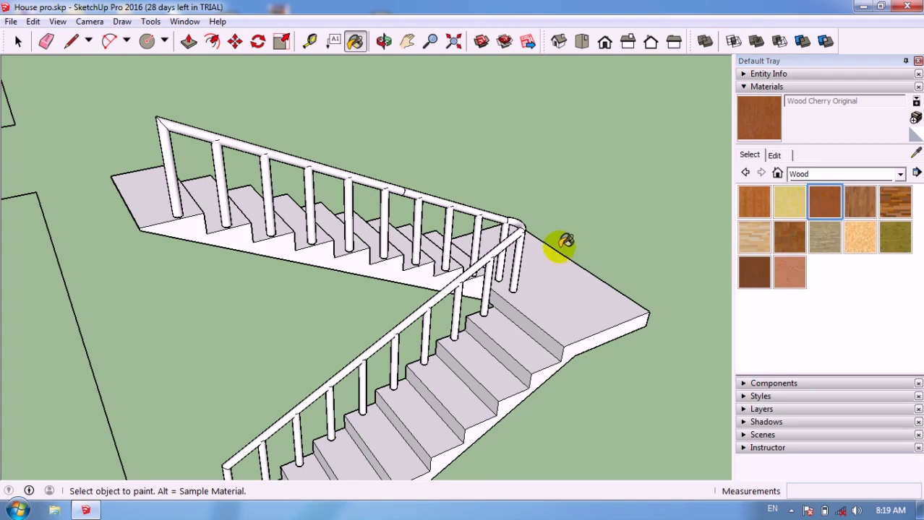
# Paint the balusters and tube handrail with the Wood Cherry Original finish
pyautogui.scroll(2, 475, 209)
pyautogui.click(474, 204)
pyautogui.scroll(-4, 471, 207)
pyautogui.moveTo(470, 207)
pyautogui.mouseDown(button='middle')
pyautogui.moveTo(406, 219)
pyautogui.moveTo(522, 178)
pyautogui.moveTo(383, 171)
pyautogui.moveTo(372, 237)
pyautogui.moveTo(357, 231)
pyautogui.moveTo(474, 312)
pyautogui.moveTo(391, 251)
pyautogui.mouseUp(button='middle')
# Select the whole staircase group
pyautogui.scroll(1, 344, 243)
pyautogui.scroll(1, 412, 253)
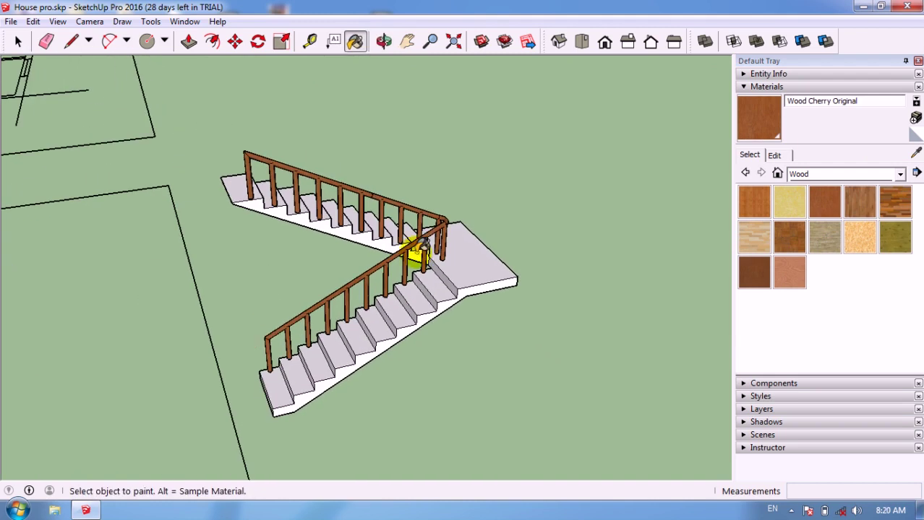
pyautogui.press('space')
pyautogui.click(391, 314)
# Pick up the staircase group by its bottom corner with the Move tool
pyautogui.moveTo(344, 350)
pyautogui.mouseDown(button='middle')
pyautogui.moveTo(455, 264)
pyautogui.moveTo(253, 76)
pyautogui.mouseUp(button='middle')
pyautogui.click(236, 42)
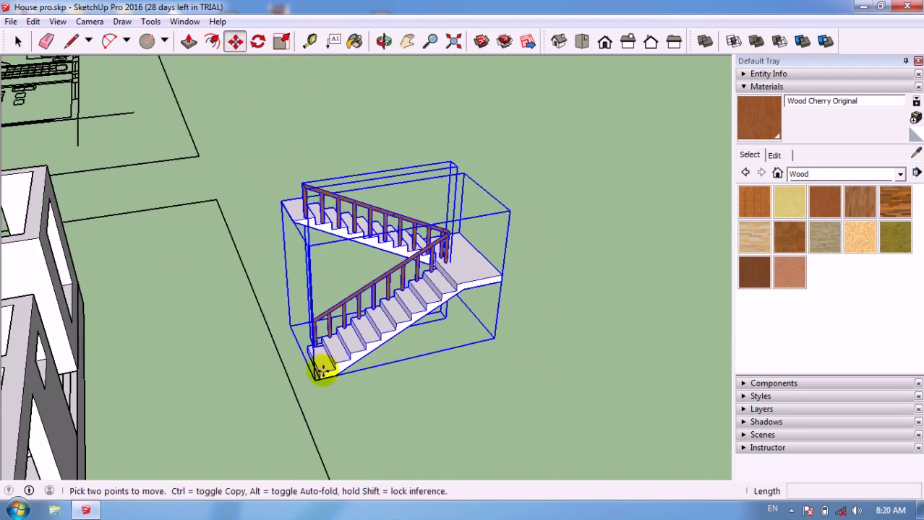
pyautogui.scroll(4, 309, 383)
pyautogui.scroll(1, 309, 361)
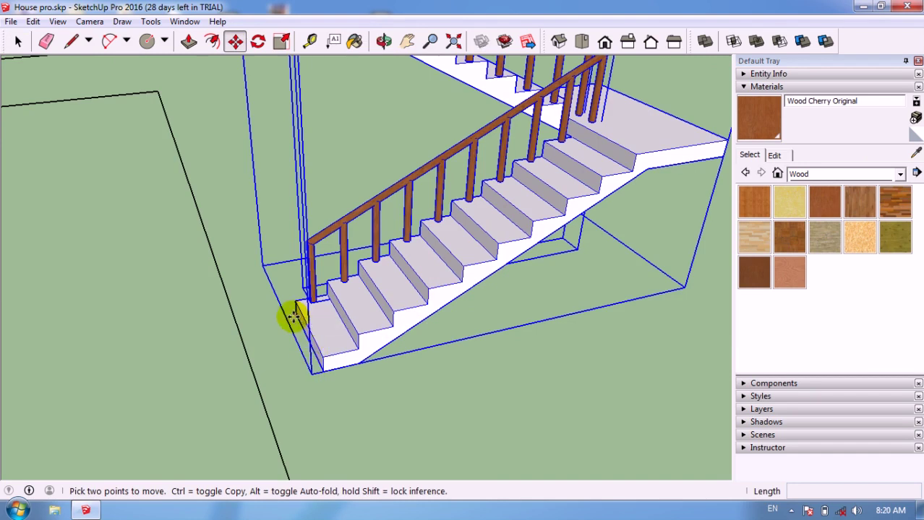
pyautogui.click(294, 317)
pyautogui.scroll(-3, 532, 303)
pyautogui.scroll(-2, 553, 291)
pyautogui.scroll(-2, 303, 275)
pyautogui.scroll(3, 381, 351)
pyautogui.scroll(3, 382, 402)
pyautogui.scroll(3, 408, 355)
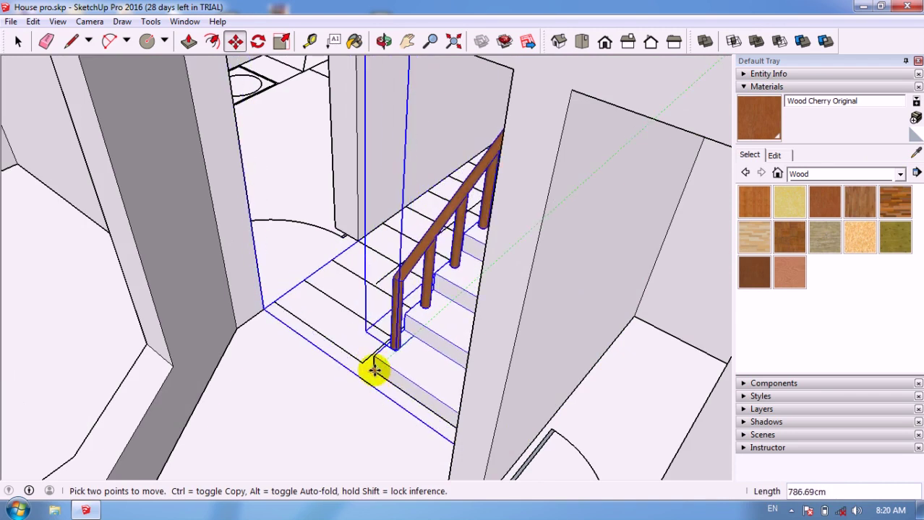
pyautogui.scroll(-3, 407, 361)
pyautogui.scroll(-3, 398, 336)
# Place the staircase at the stairwell endpoint inside the house
pyautogui.moveTo(418, 254); pyautogui.dragTo(350, 196, button='middle')
pyautogui.moveTo(440, 200)
pyautogui.mouseDown(button='middle')
pyautogui.moveTo(540, 196)
pyautogui.moveTo(392, 232)
pyautogui.moveTo(423, 206)
pyautogui.mouseUp(button='middle')
pyautogui.scroll(2, 405, 196)
pyautogui.scroll(1, 343, 187)
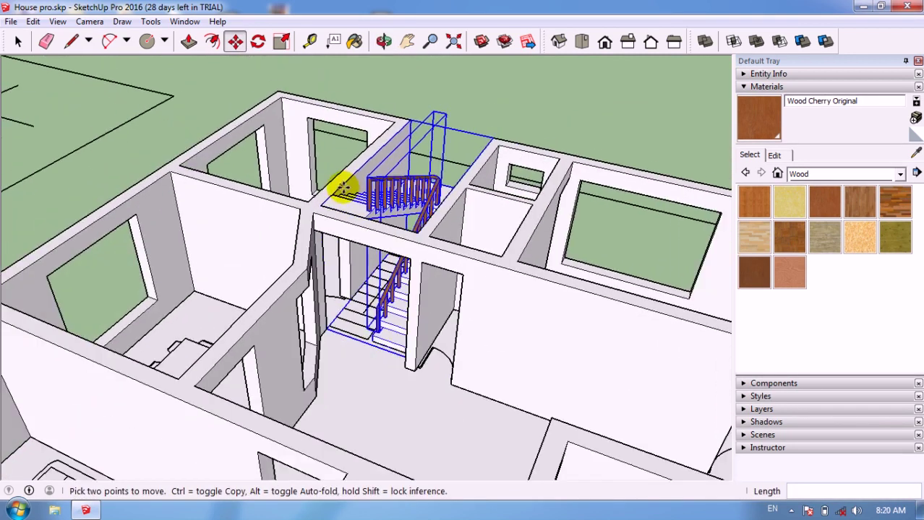
pyautogui.scroll(-3, 343, 187)
pyautogui.moveTo(449, 320); pyautogui.dragTo(437, 293, button='middle')
pyautogui.scroll(2, 307, 152)
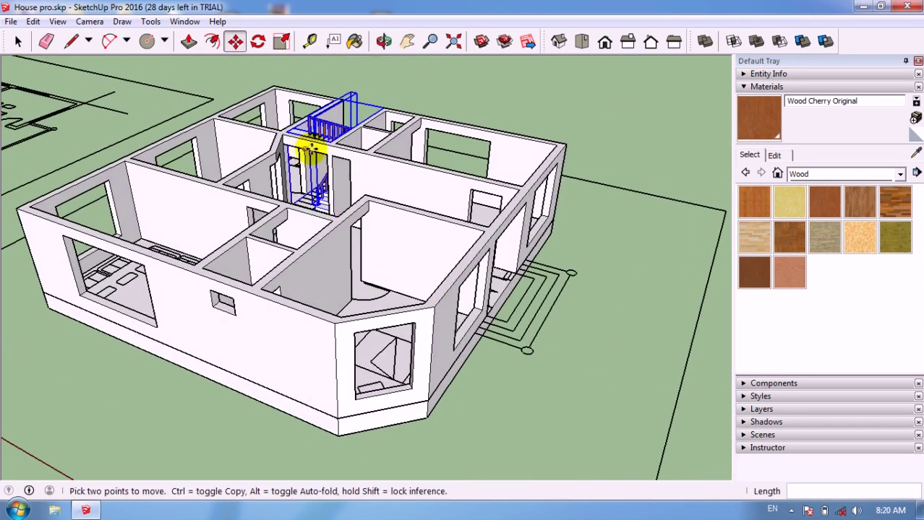
pyautogui.scroll(2, 310, 148)
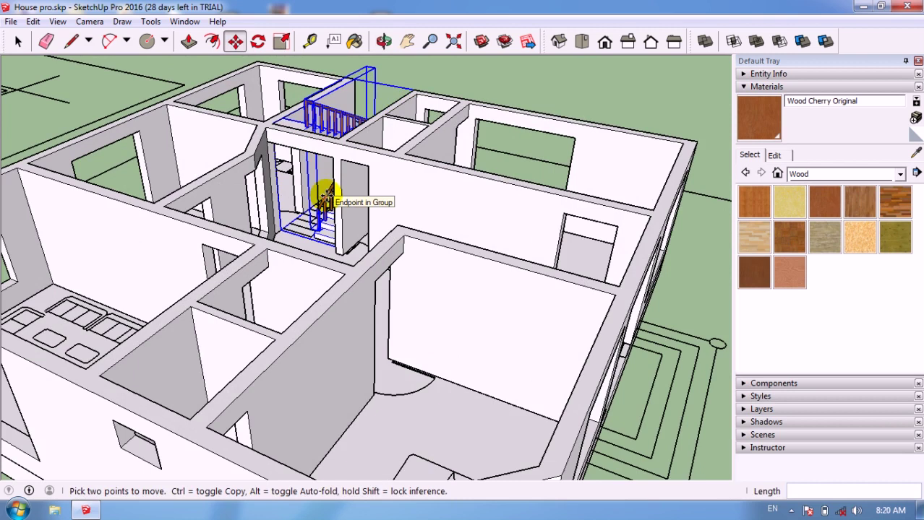
pyautogui.scroll(-2, 327, 195)
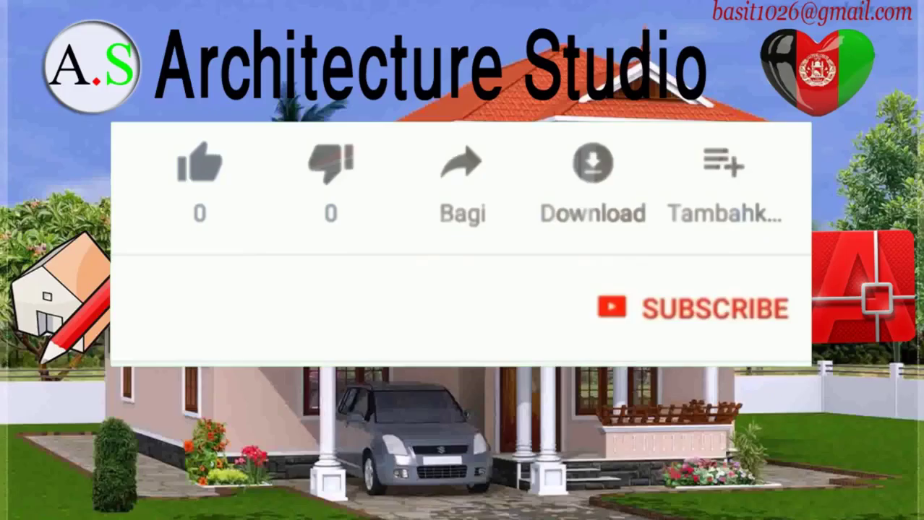